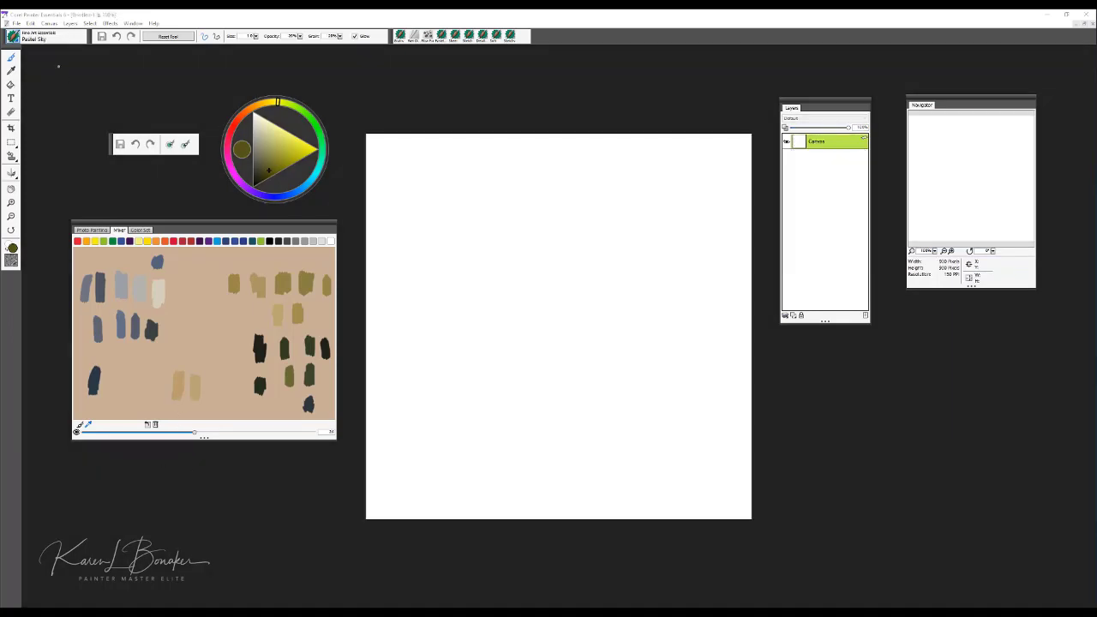
Step: Choose the Ambience brush from Fine Art Essentials, and pick a bright blue on the color wheel after moving the wheel slightly up
click(12, 37)
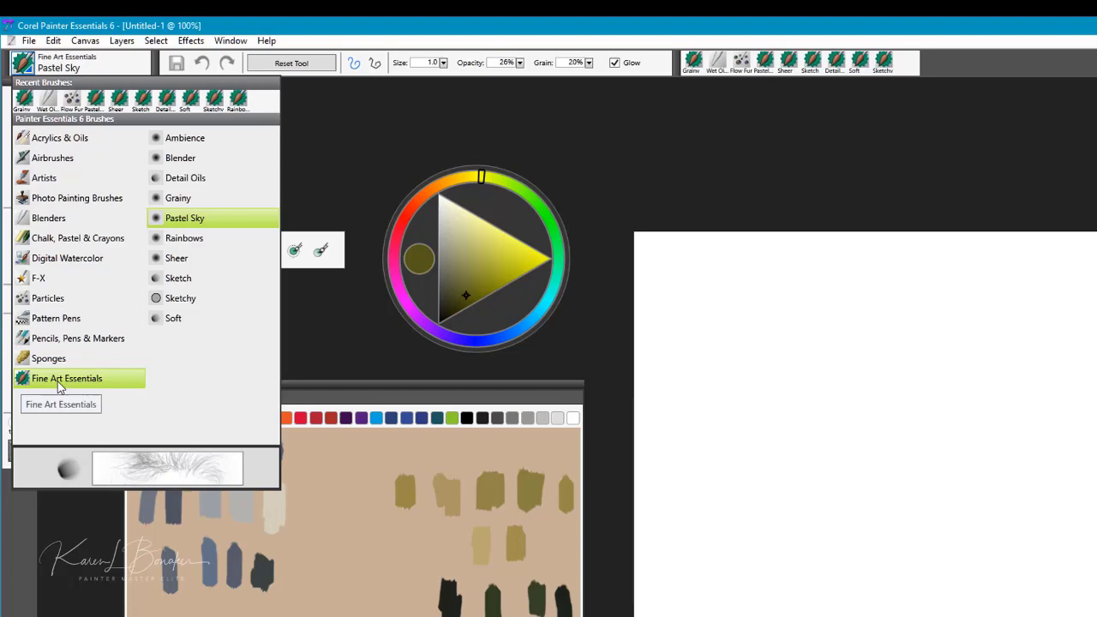
click(192, 141)
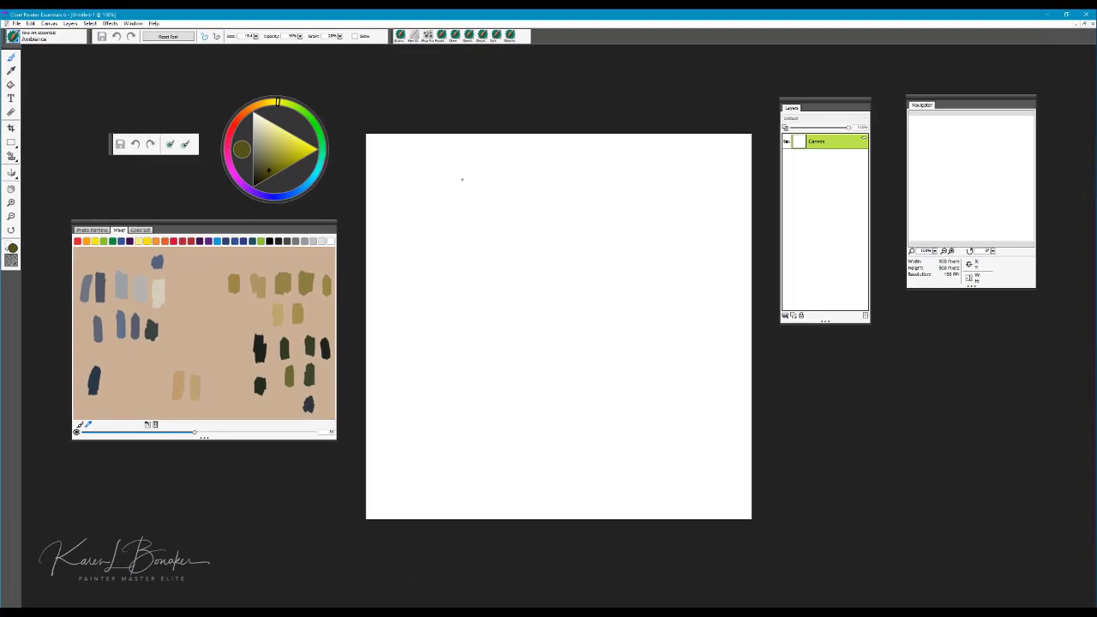
click(303, 192)
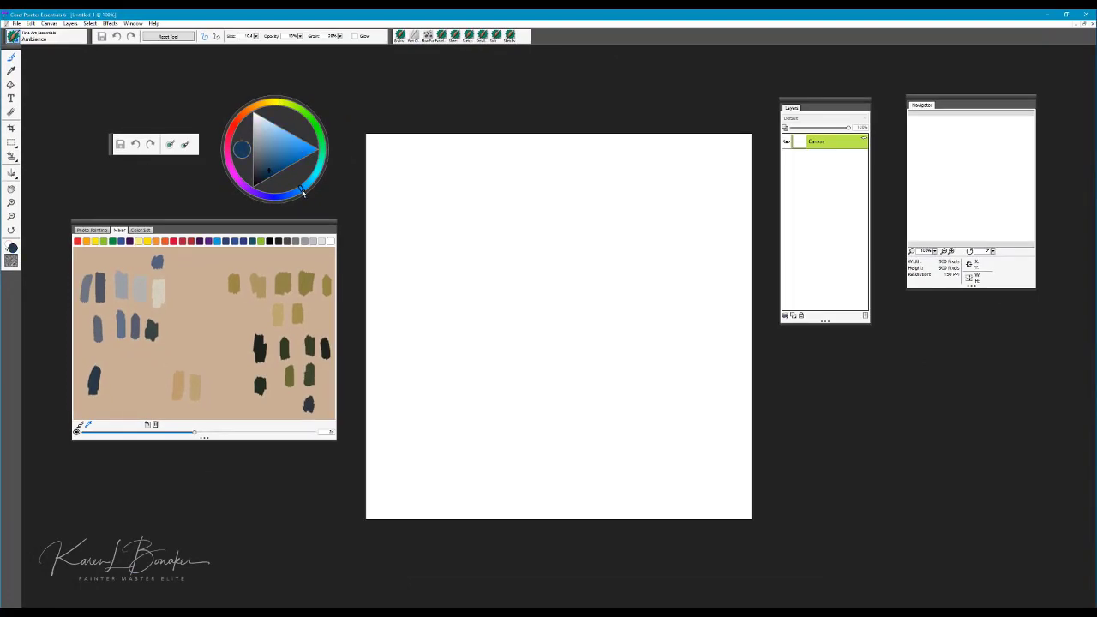
mouse_move(293, 124)
mouse_down()
mouse_move(310, 104)
mouse_move(294, 102)
mouse_up()
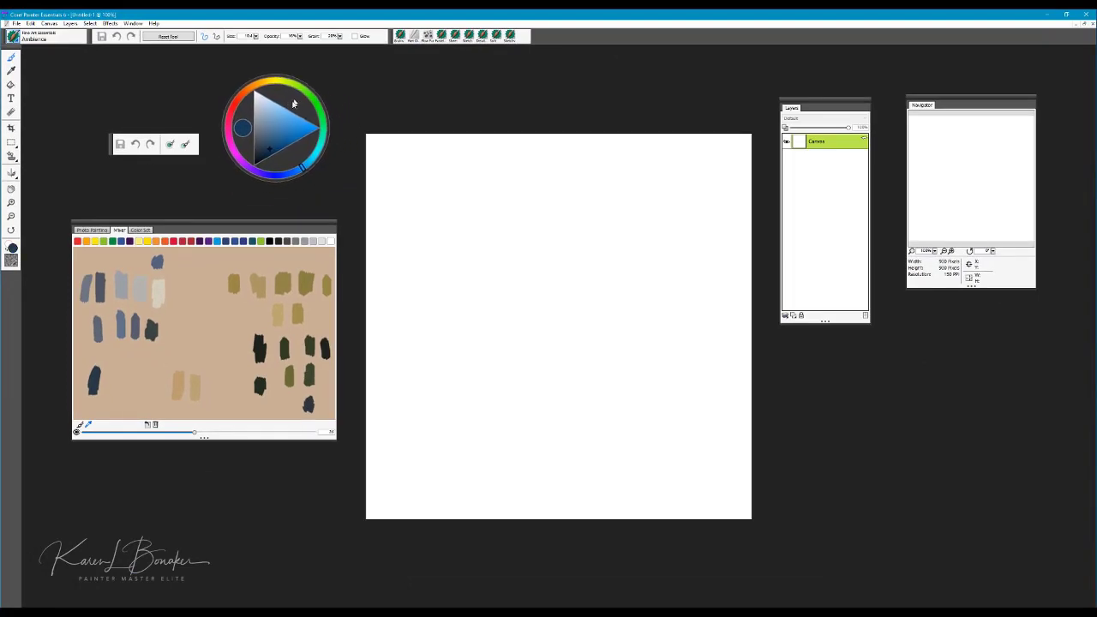
click(301, 136)
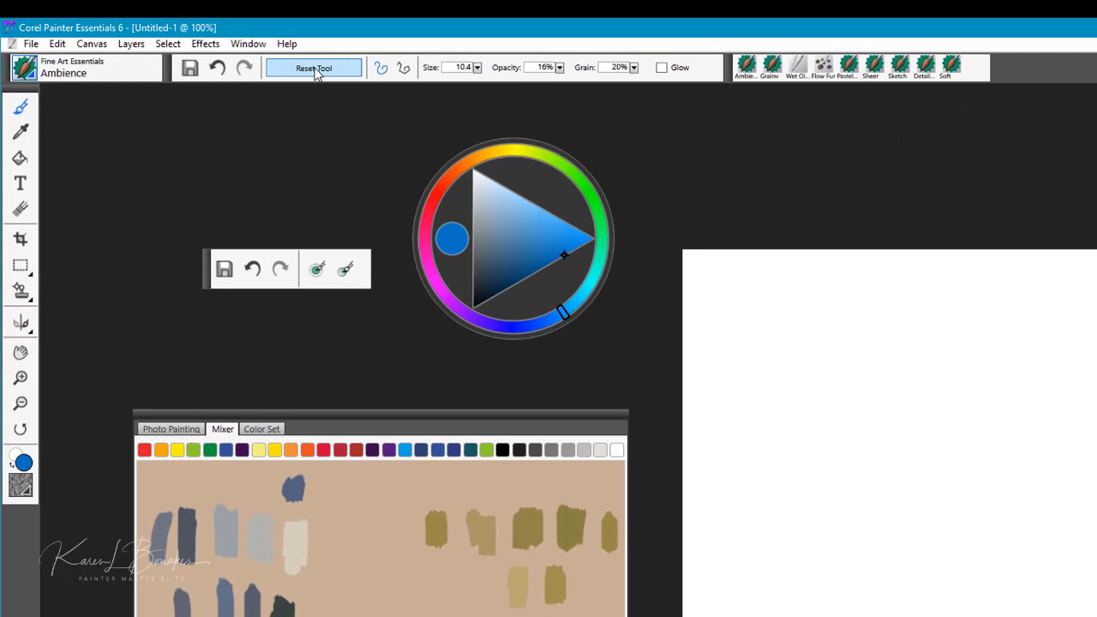
Step: Reset the Ambience brush and paint swirling strokes over the canvas's upper area in bright blue and a darker blue
click(315, 72)
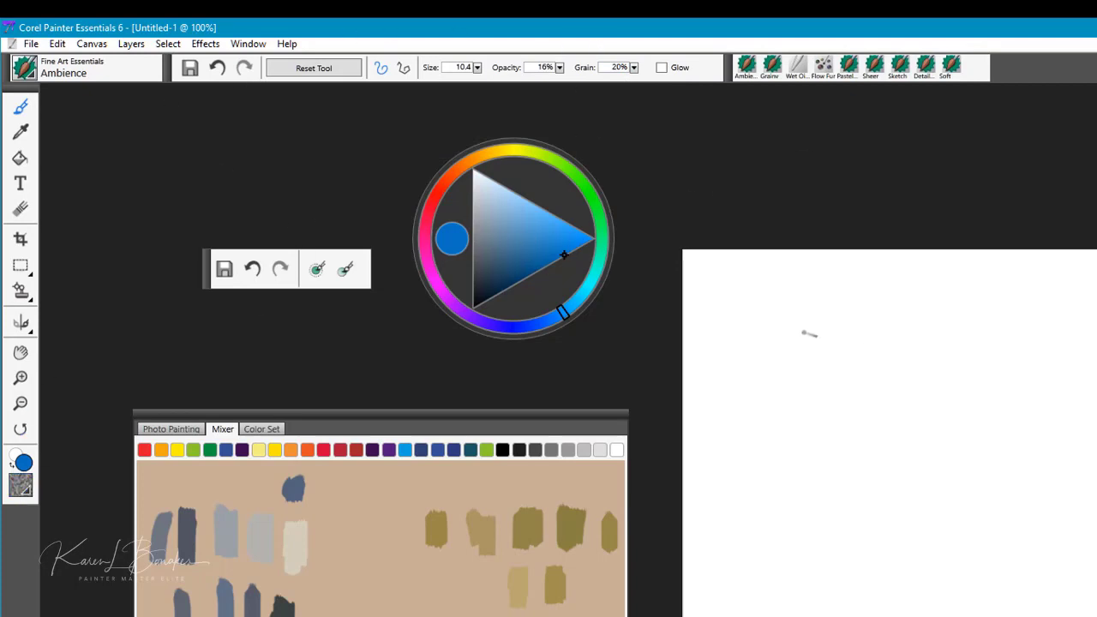
mouse_move(809, 334)
mouse_down()
mouse_move(839, 420)
mouse_move(943, 494)
mouse_move(1021, 496)
mouse_move(954, 517)
mouse_move(1004, 499)
mouse_up()
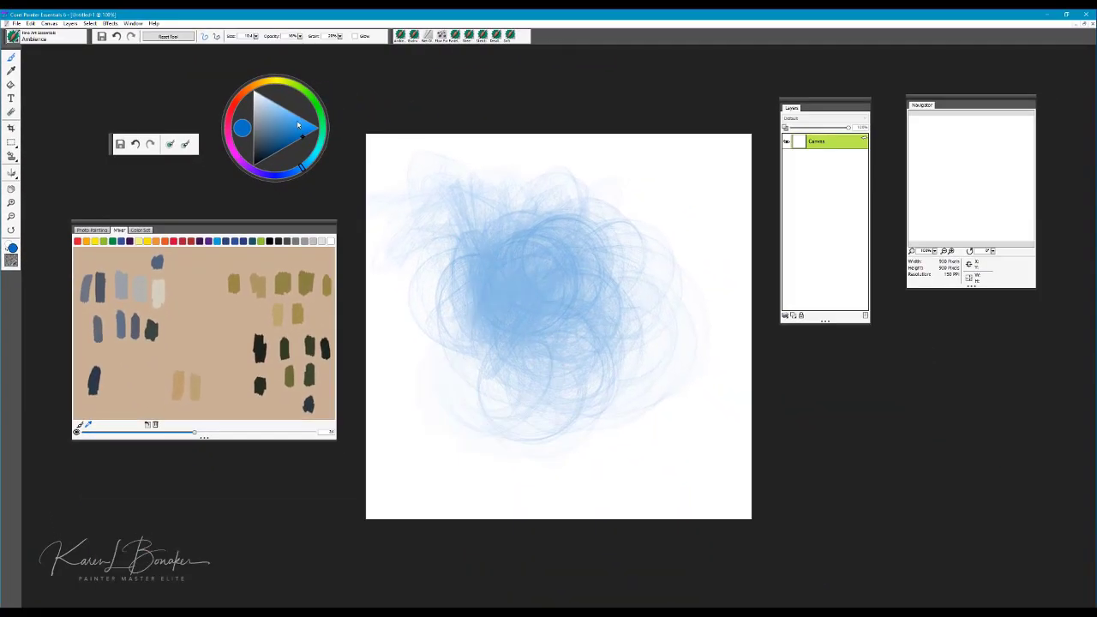
drag(298, 125, 287, 148)
mouse_move(467, 267)
mouse_down()
mouse_move(520, 260)
mouse_move(592, 205)
mouse_move(607, 177)
mouse_move(570, 158)
mouse_move(409, 184)
mouse_move(558, 159)
mouse_move(514, 154)
mouse_move(728, 197)
mouse_move(429, 325)
mouse_move(451, 355)
mouse_move(660, 275)
mouse_move(673, 257)
mouse_move(677, 273)
mouse_up()
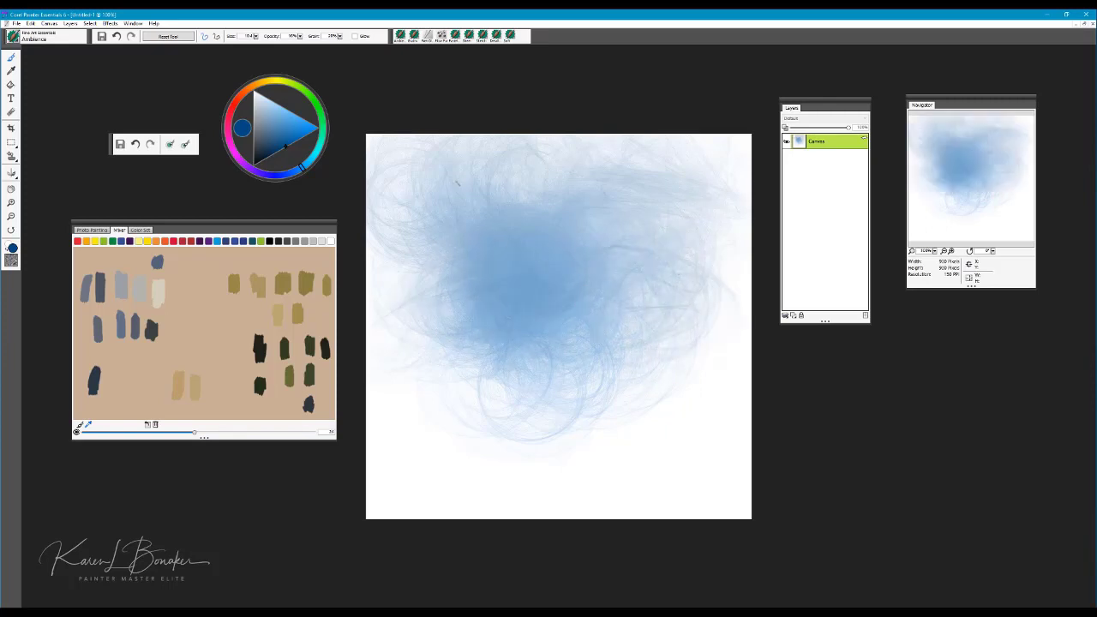
Step: Paint layered navy blue swirls over the lighter blue area with the Ambience brush at 82% opacity
click(284, 174)
drag(292, 144, 285, 152)
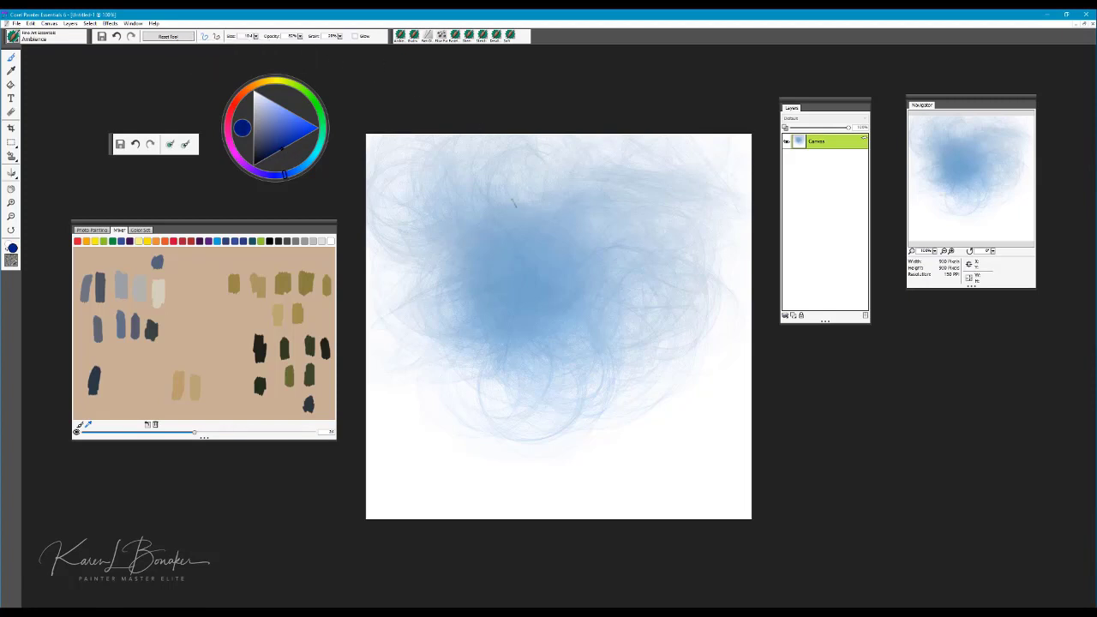
mouse_move(531, 197)
mouse_down()
mouse_move(496, 225)
mouse_move(543, 257)
mouse_move(616, 210)
mouse_up()
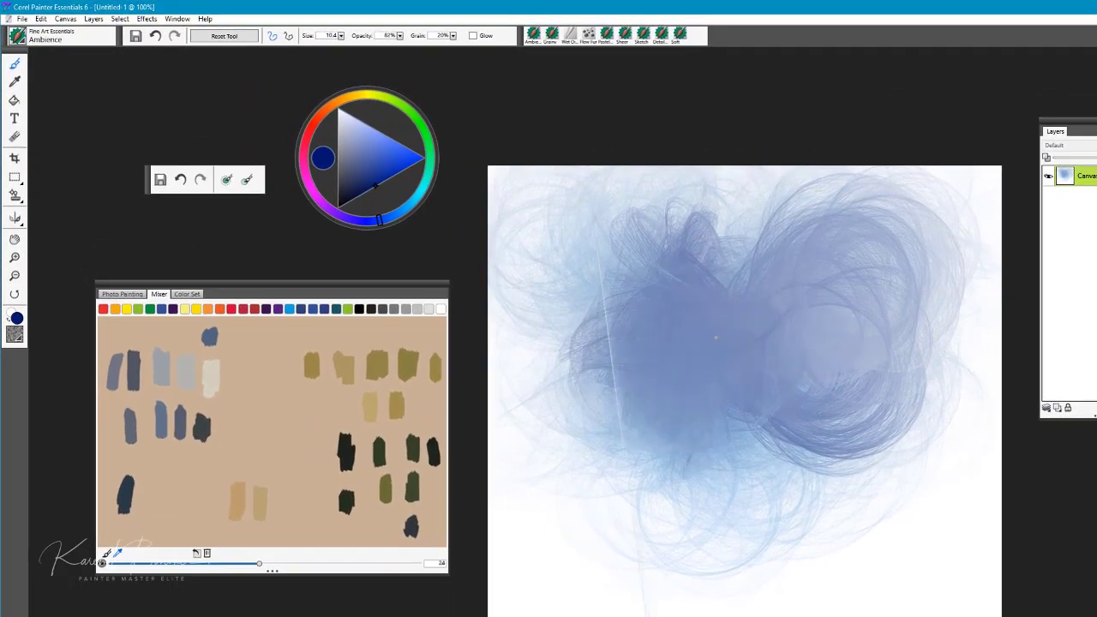
drag(716, 337, 657, 362)
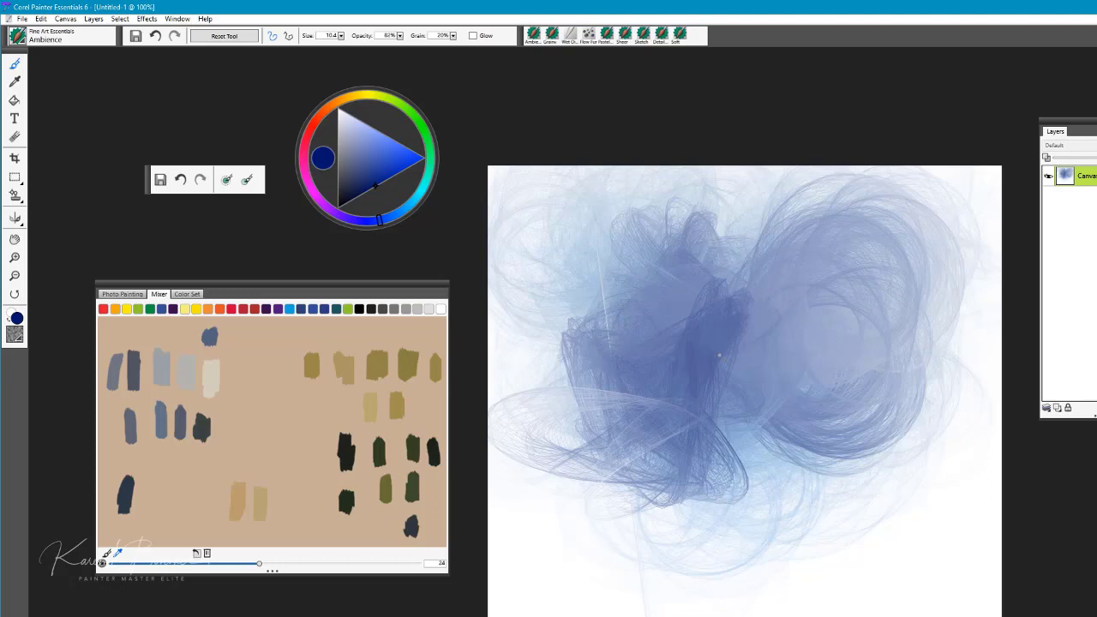
Step: Clear the canvas and paint a fresh cluster of overlapping navy swirls with the Ambience brush
key(ctrl+a)
key(Delete)
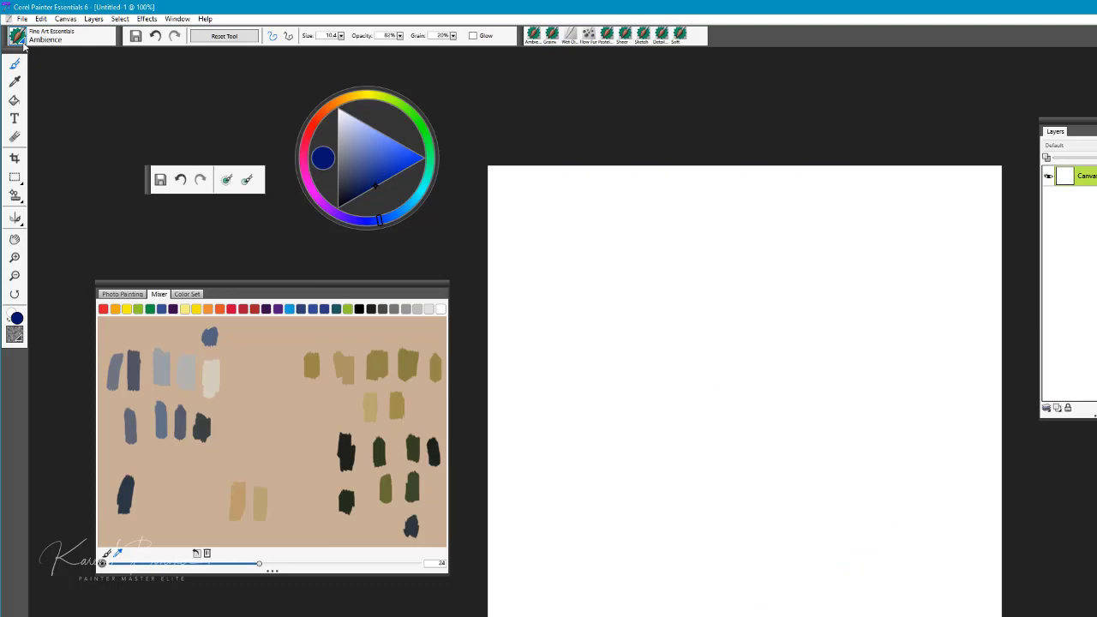
click(17, 36)
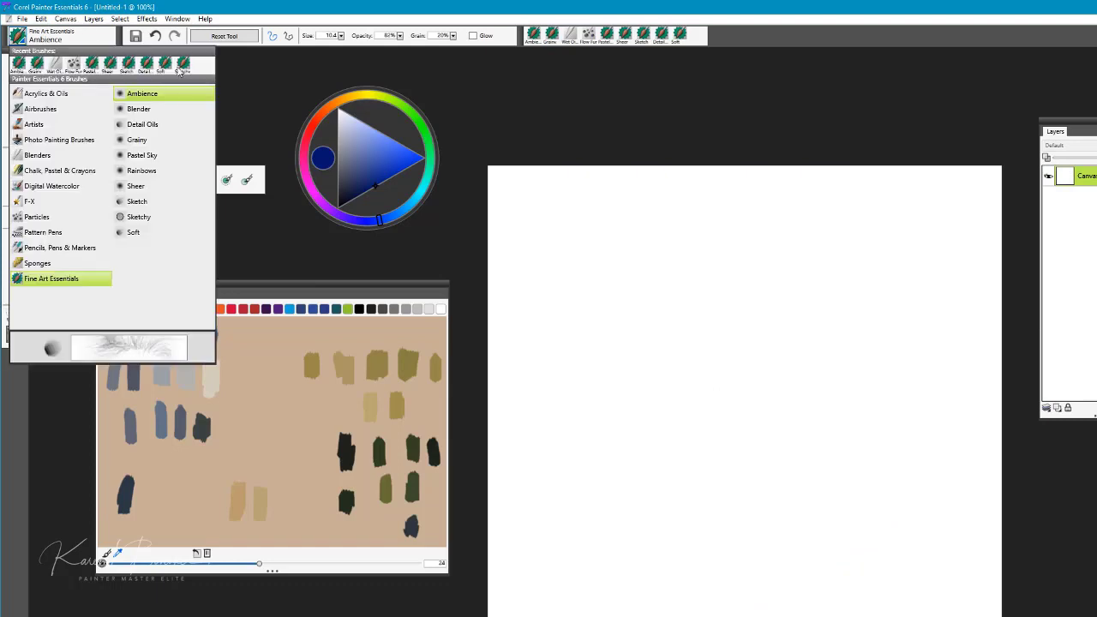
click(146, 110)
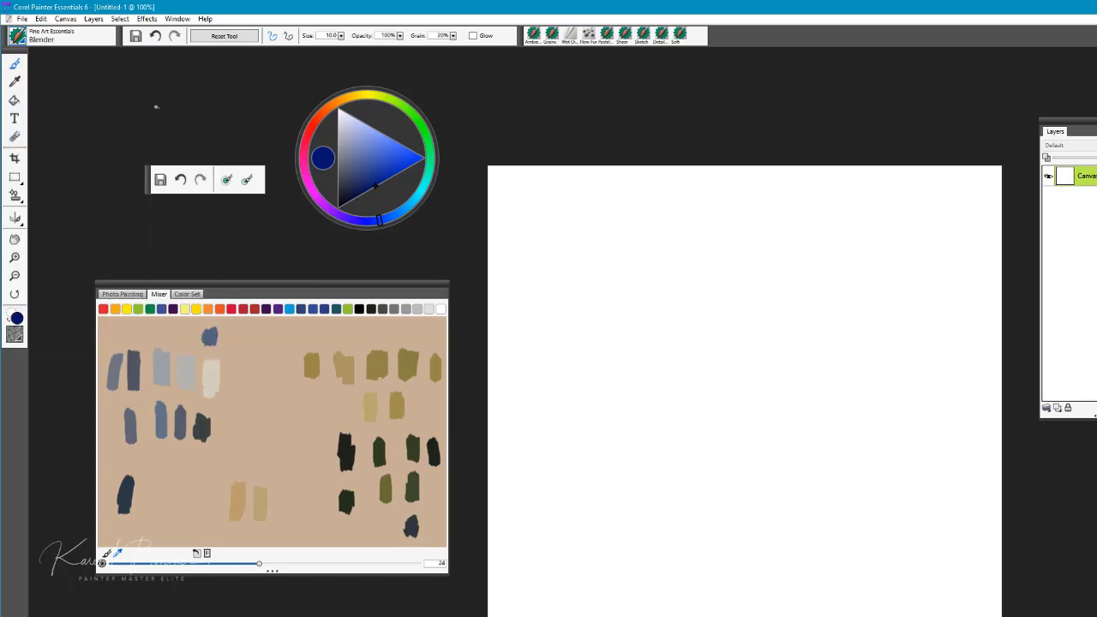
click(20, 40)
click(142, 95)
mouse_move(649, 279)
mouse_down()
mouse_move(643, 291)
mouse_move(755, 351)
mouse_move(695, 333)
mouse_move(711, 360)
mouse_up()
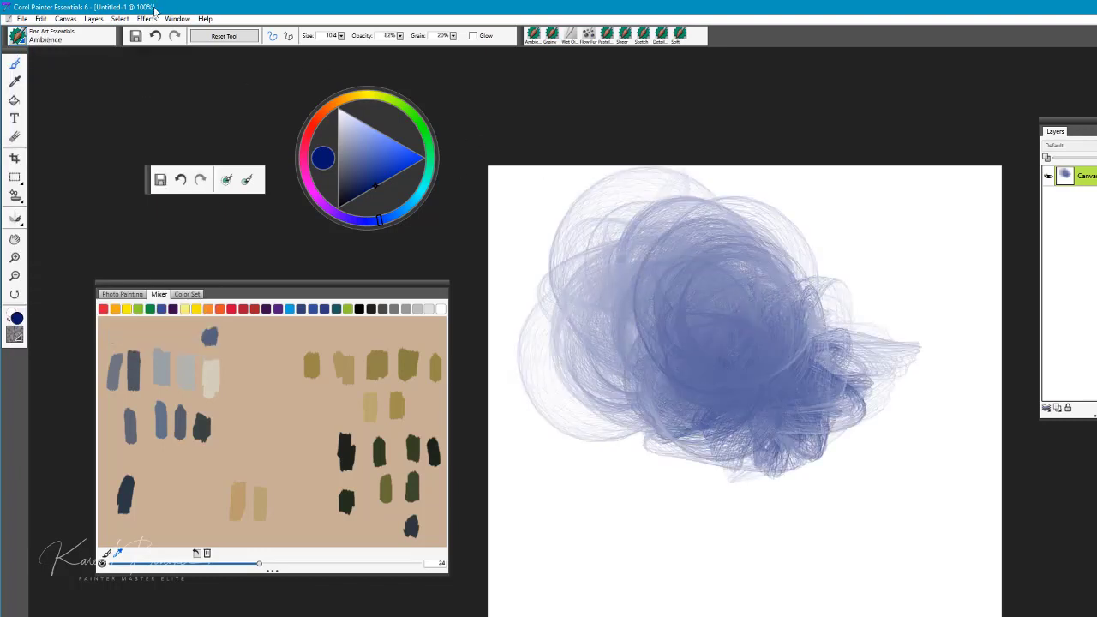
Step: Smooth the navy swirls into a soft, cloudy patch with the Fine Art Essentials Blender brush
click(24, 45)
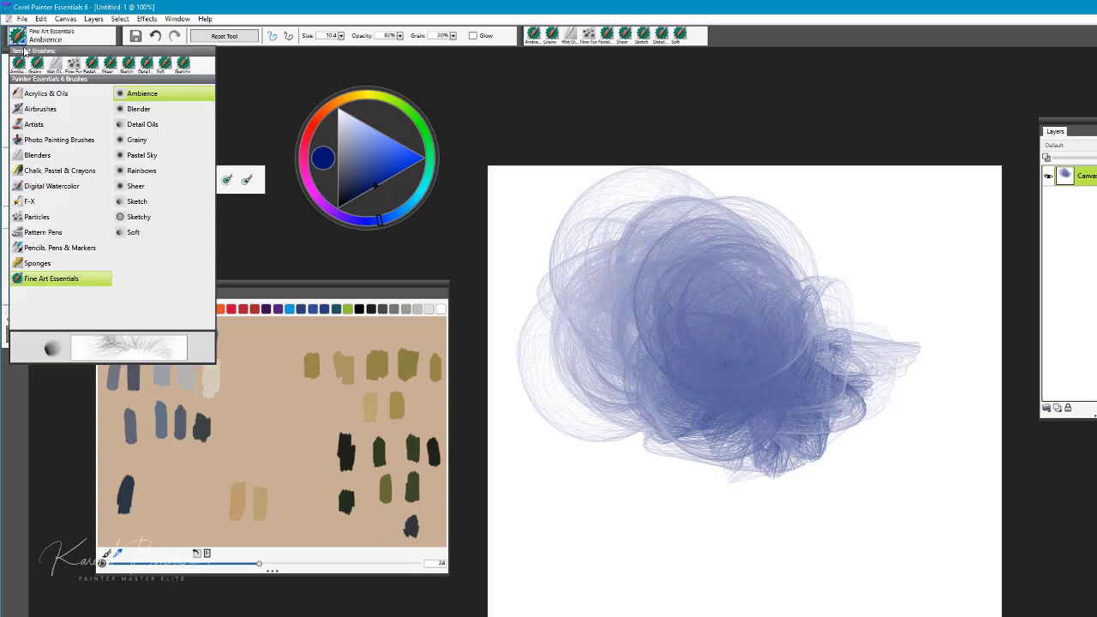
click(150, 110)
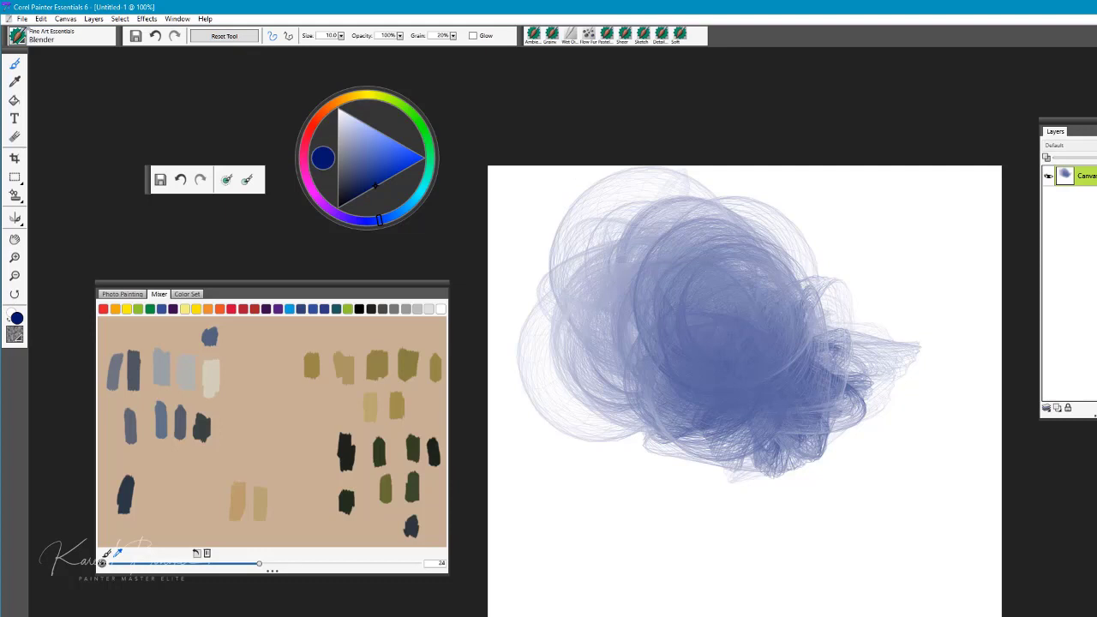
mouse_move(793, 283)
mouse_down()
mouse_move(734, 247)
mouse_move(715, 276)
mouse_move(749, 272)
mouse_move(718, 273)
mouse_move(723, 294)
mouse_move(722, 245)
mouse_move(746, 245)
mouse_move(716, 203)
mouse_move(634, 215)
mouse_move(618, 291)
mouse_move(815, 321)
mouse_move(760, 391)
mouse_move(657, 368)
mouse_move(596, 377)
mouse_move(550, 360)
mouse_move(694, 425)
mouse_move(857, 340)
mouse_move(590, 187)
mouse_move(540, 283)
mouse_move(642, 455)
mouse_move(852, 378)
mouse_move(906, 306)
mouse_move(820, 416)
mouse_move(649, 434)
mouse_move(754, 438)
mouse_up()
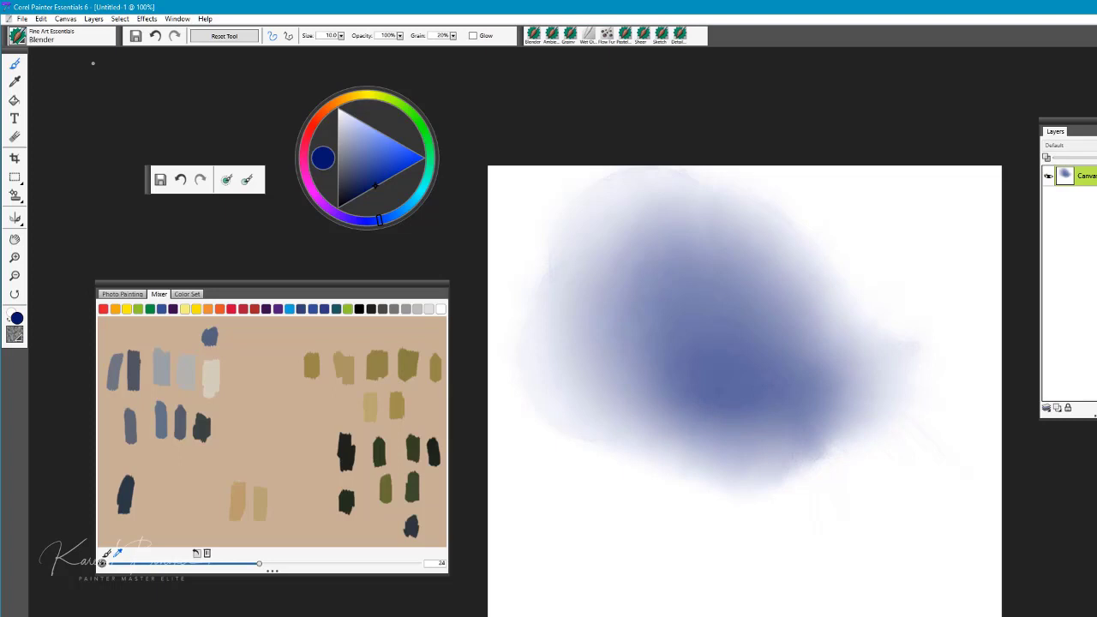
Step: Clear the canvas and draw a circular selection in its upper half
key(ctrl+a)
key(Delete)
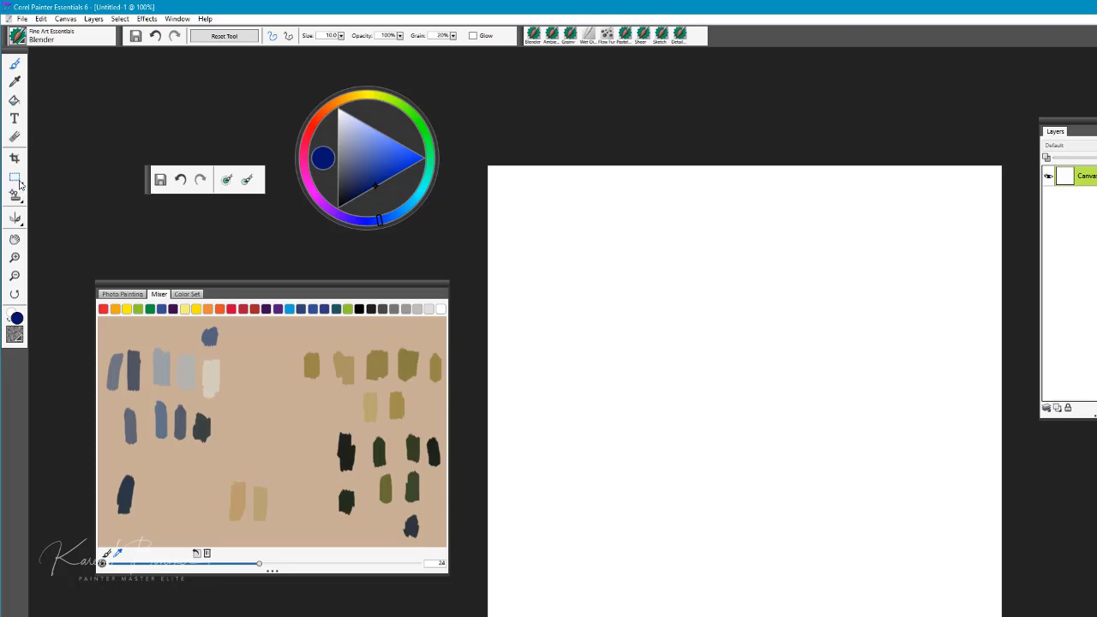
click(19, 183)
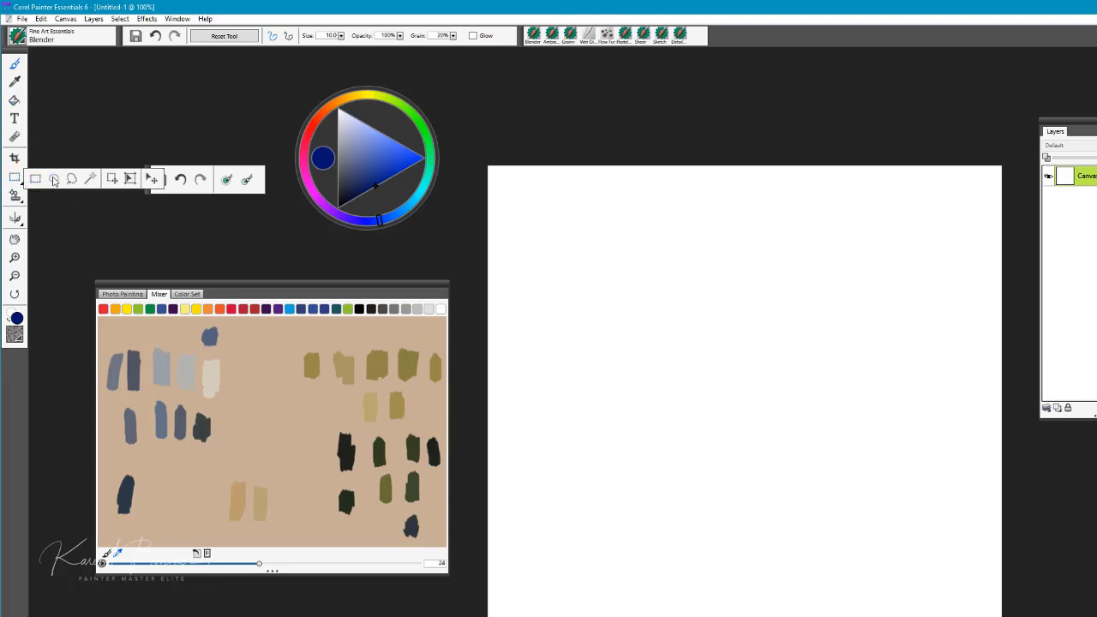
click(54, 181)
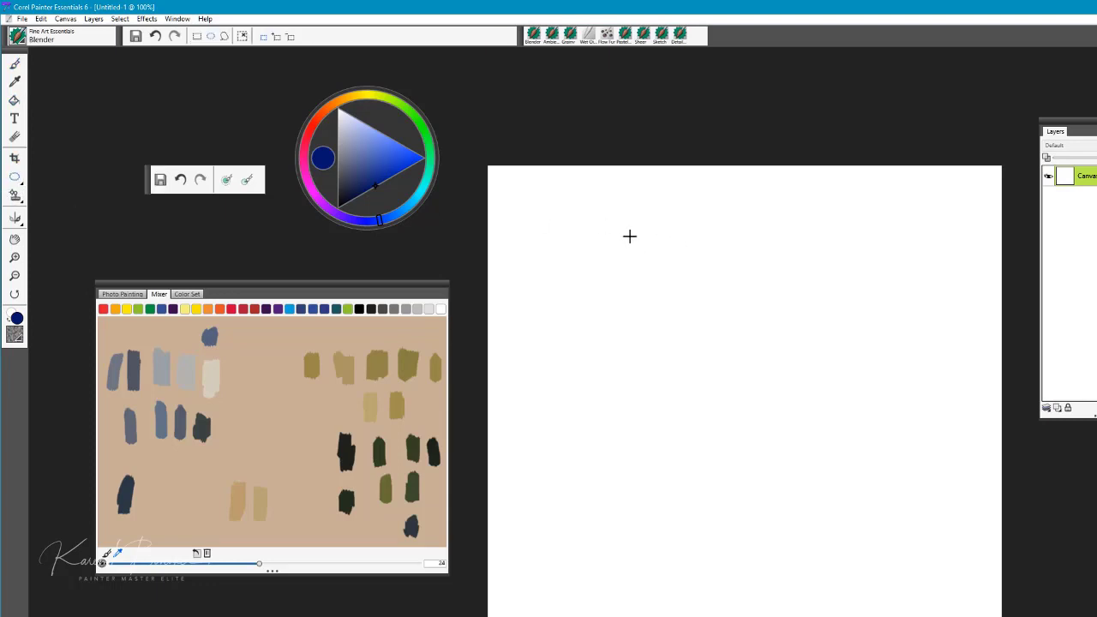
drag(629, 237, 776, 351)
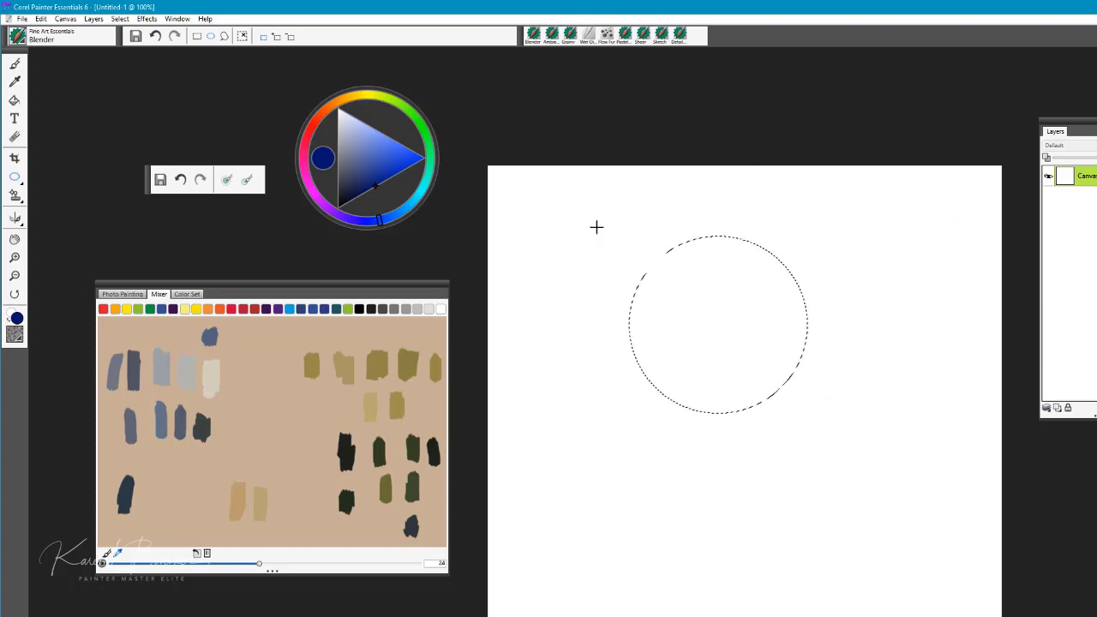
Step: Fill the circular selection with Ambience brush strokes in golden yellow, stronger amber and red-orange
click(19, 39)
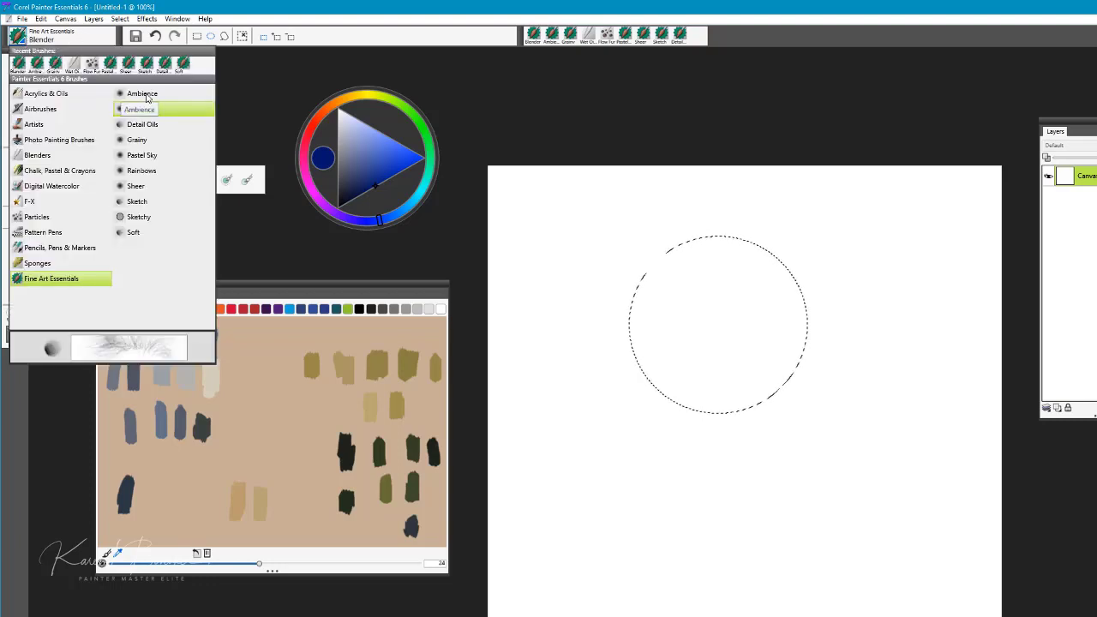
click(150, 94)
click(347, 104)
click(394, 154)
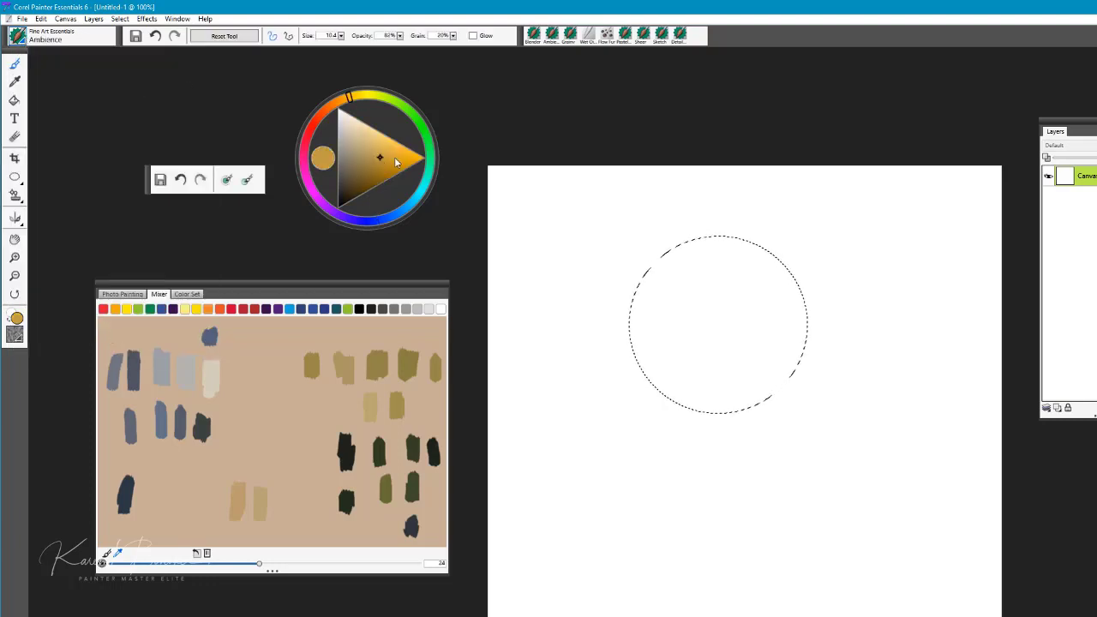
drag(722, 274, 736, 279)
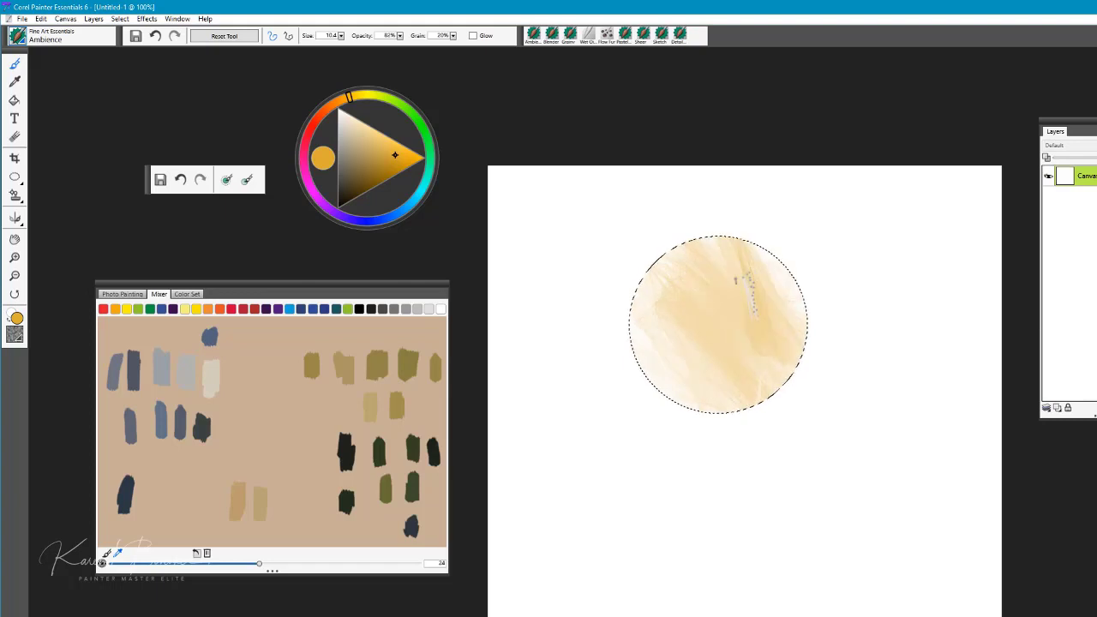
click(414, 163)
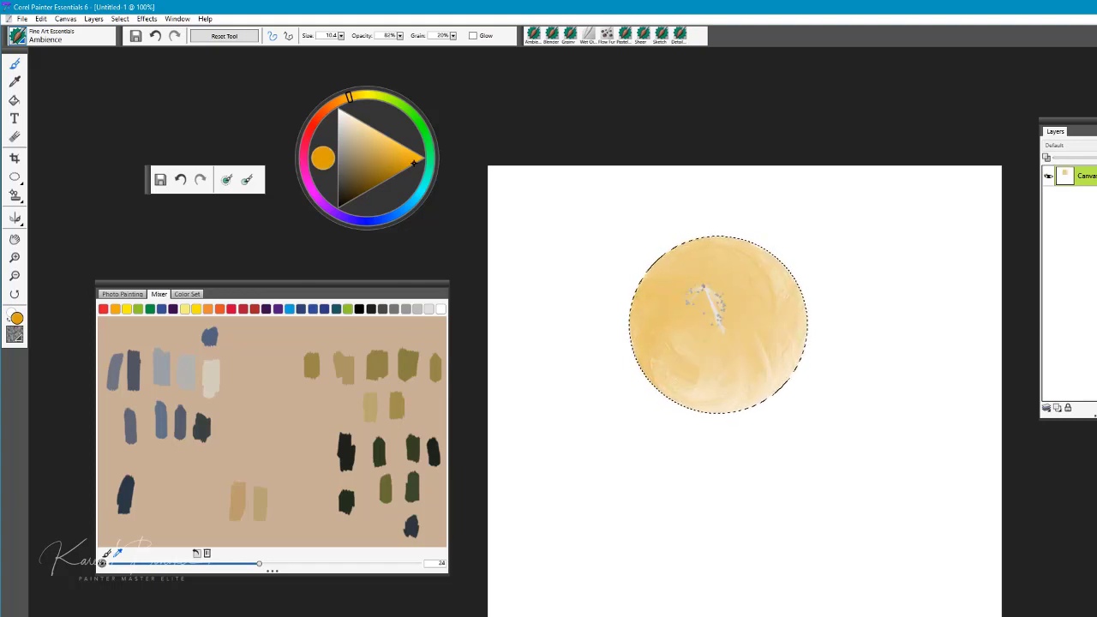
click(326, 110)
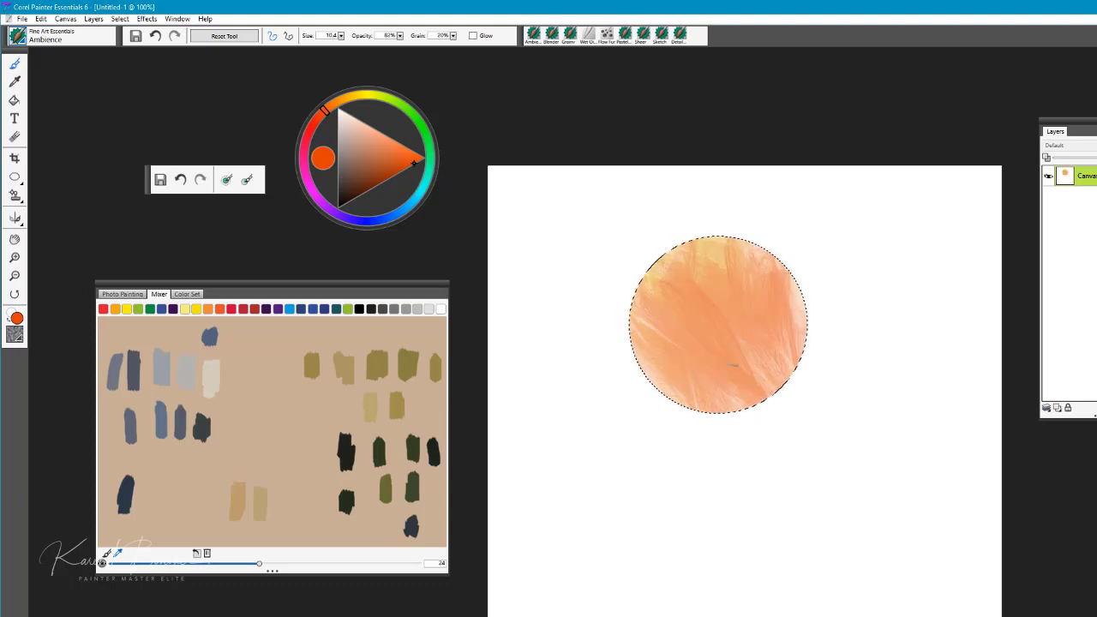
Step: Blend the colors inside the circle with the Blender brush and remove the selection
click(19, 38)
click(139, 109)
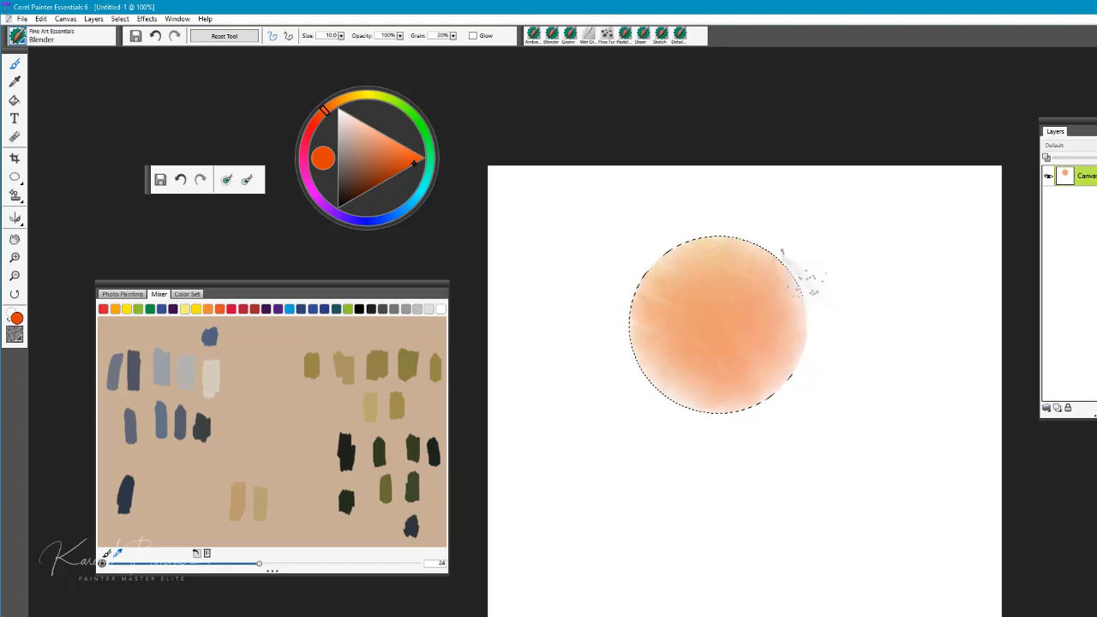
drag(782, 252, 759, 281)
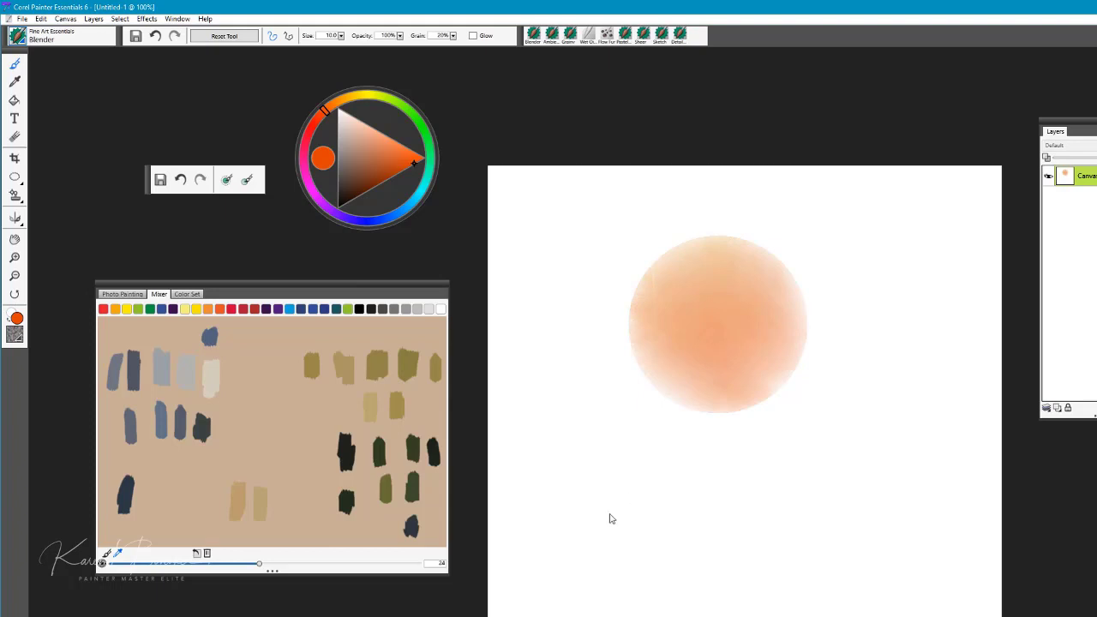
Step: Clear the canvas and draw a thin horizontal line in medium blue with the Fine Art Essentials Soft brush
key(ctrl+a)
key(Delete)
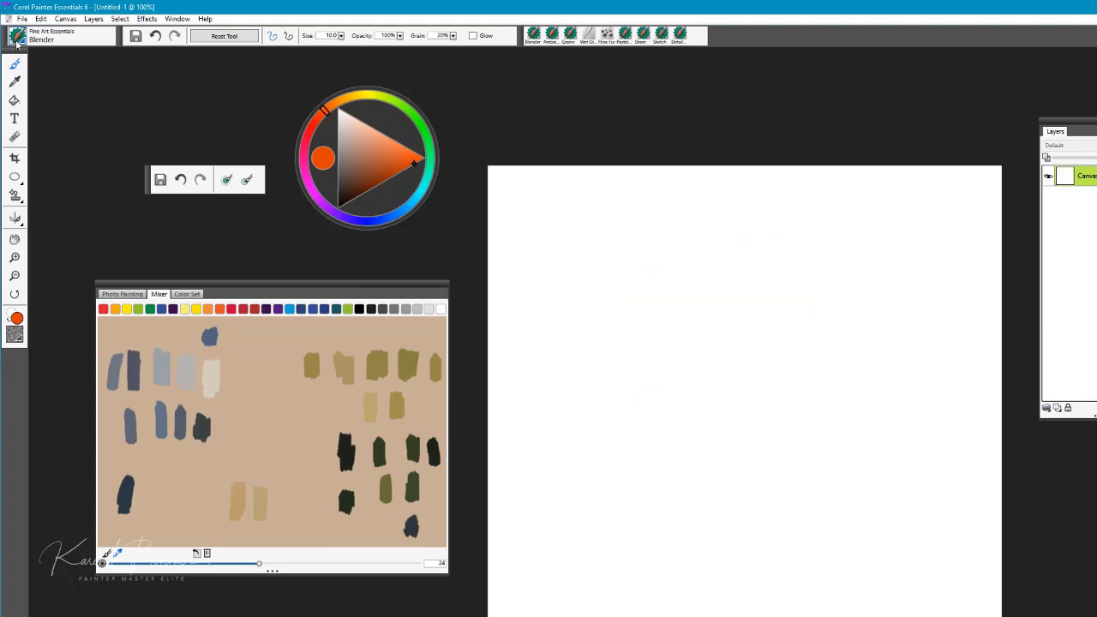
click(17, 37)
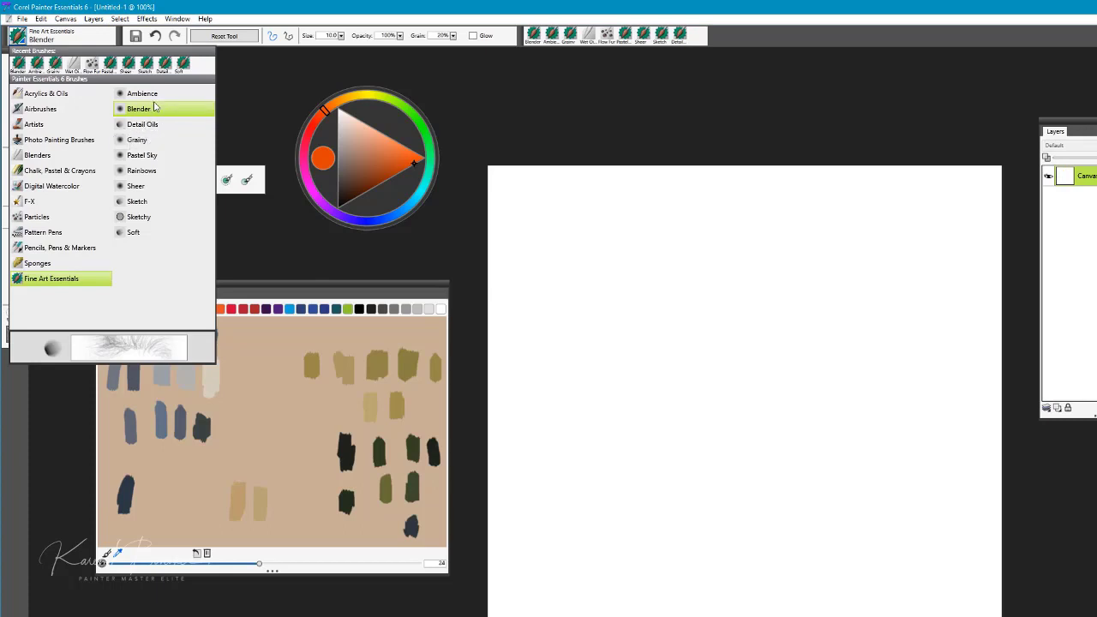
click(134, 233)
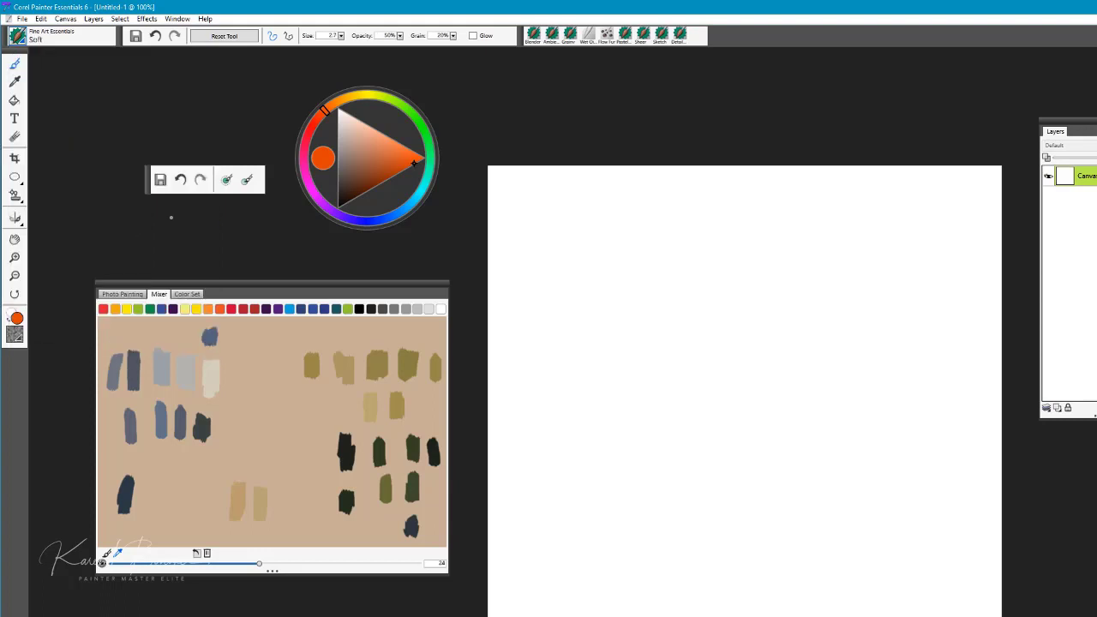
drag(380, 175, 372, 166)
click(395, 215)
drag(586, 258, 796, 254)
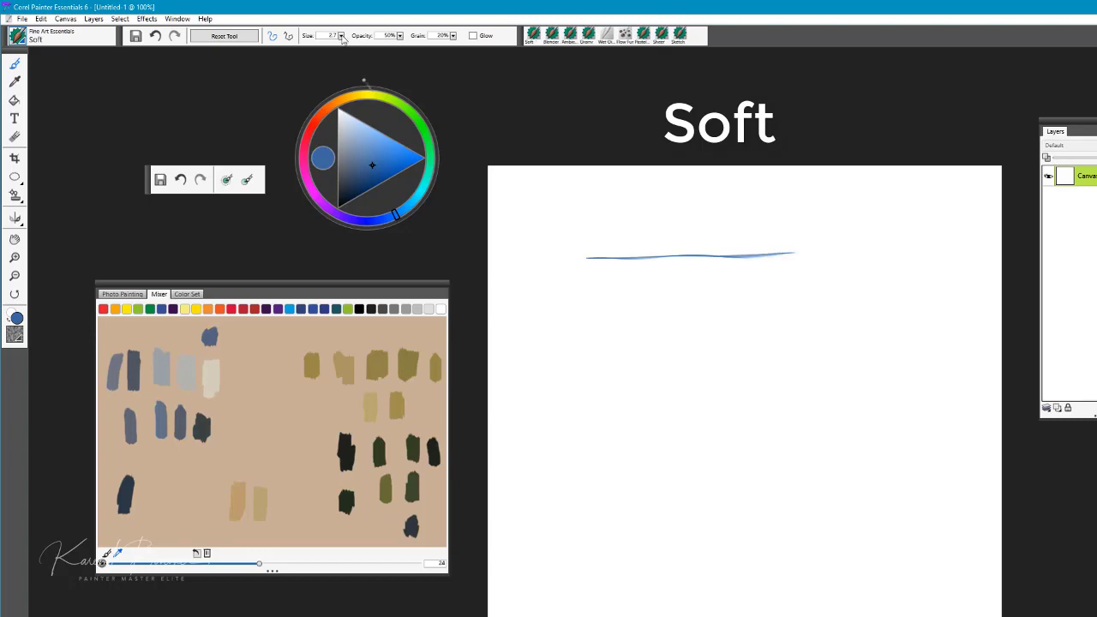
click(135, 36)
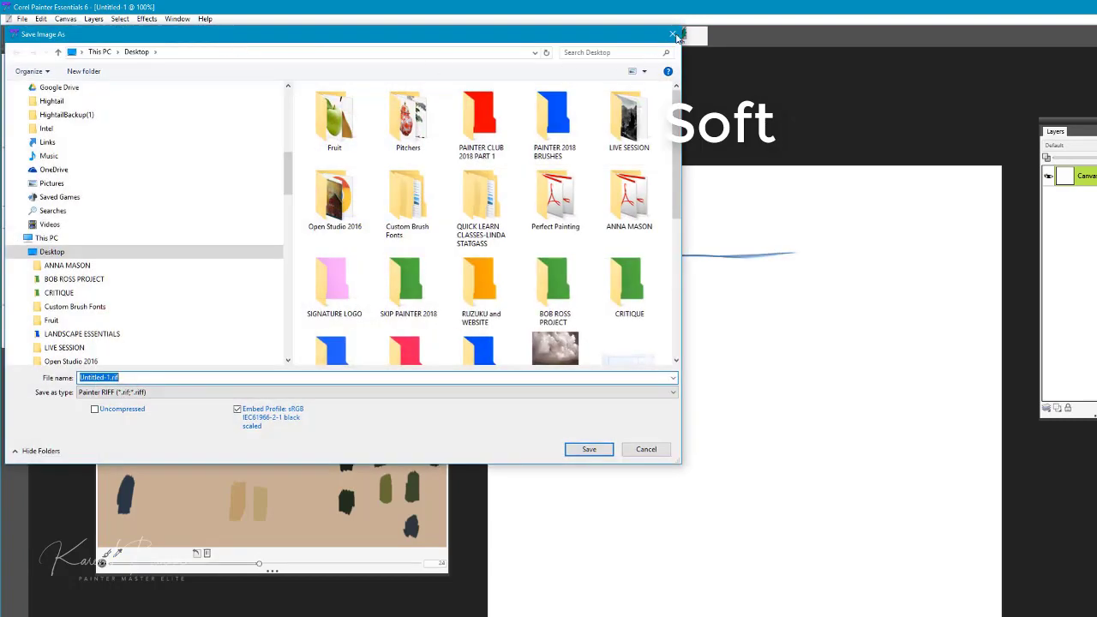
click(673, 35)
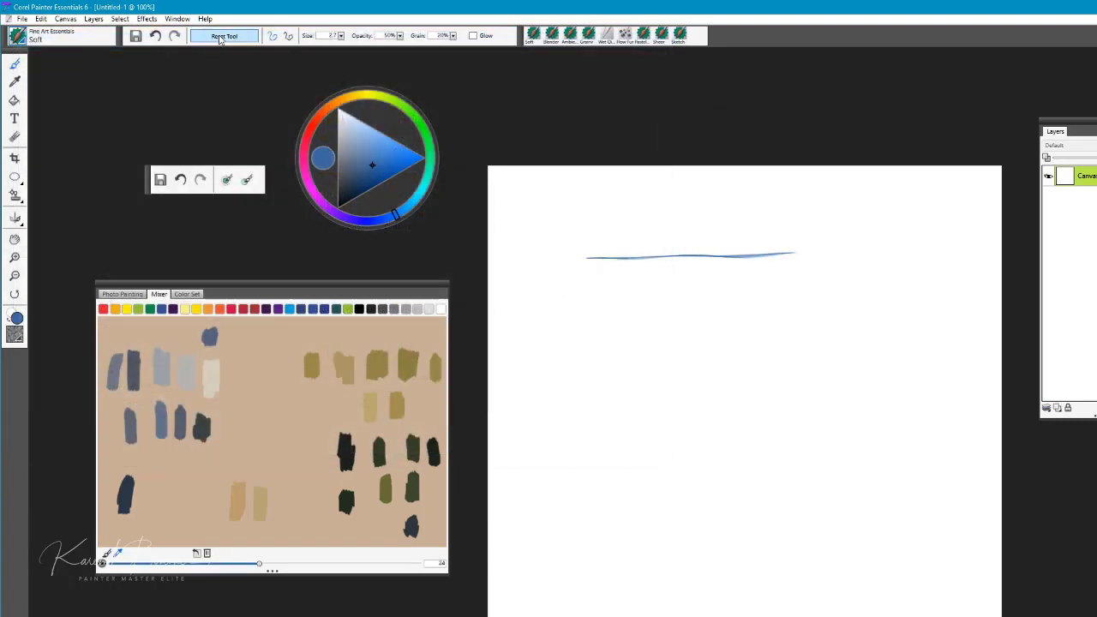
Step: Reset the Soft brush and paint broad, wavy horizontal blue strokes across the upper canvas
click(224, 38)
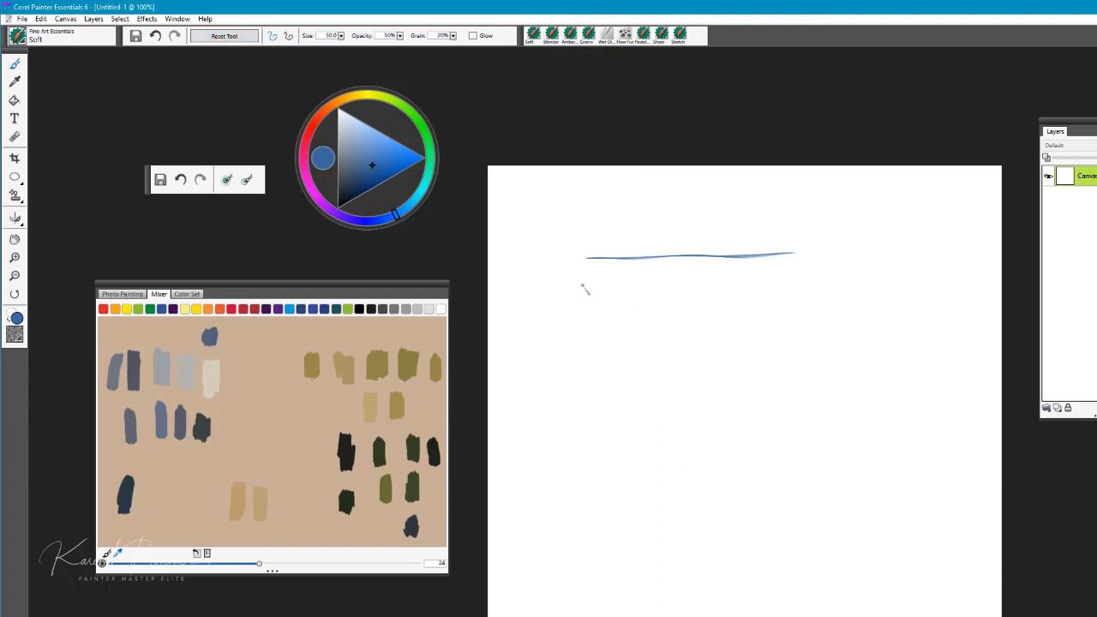
drag(574, 227, 943, 240)
mouse_move(994, 194)
mouse_down()
mouse_move(679, 199)
mouse_move(513, 216)
mouse_up()
drag(528, 267, 922, 294)
mouse_move(806, 287)
mouse_down()
mouse_move(862, 255)
mouse_move(677, 273)
mouse_move(507, 318)
mouse_move(857, 315)
mouse_up()
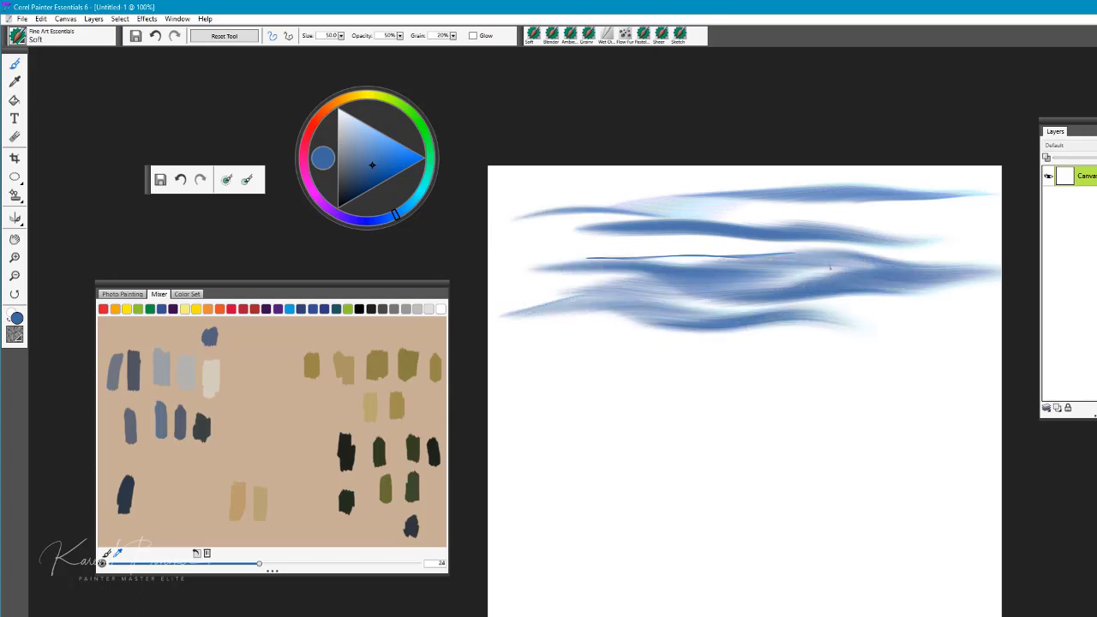
Step: Add more wavy blue Soft strokes to the upper canvas, enlarge the brush to about 330 and sweep blue across the rest
drag(959, 237, 509, 257)
mouse_move(521, 376)
mouse_down()
mouse_move(986, 371)
mouse_move(725, 343)
mouse_move(491, 354)
mouse_move(911, 343)
mouse_move(526, 318)
mouse_move(588, 238)
mouse_move(494, 182)
mouse_move(1000, 190)
mouse_up()
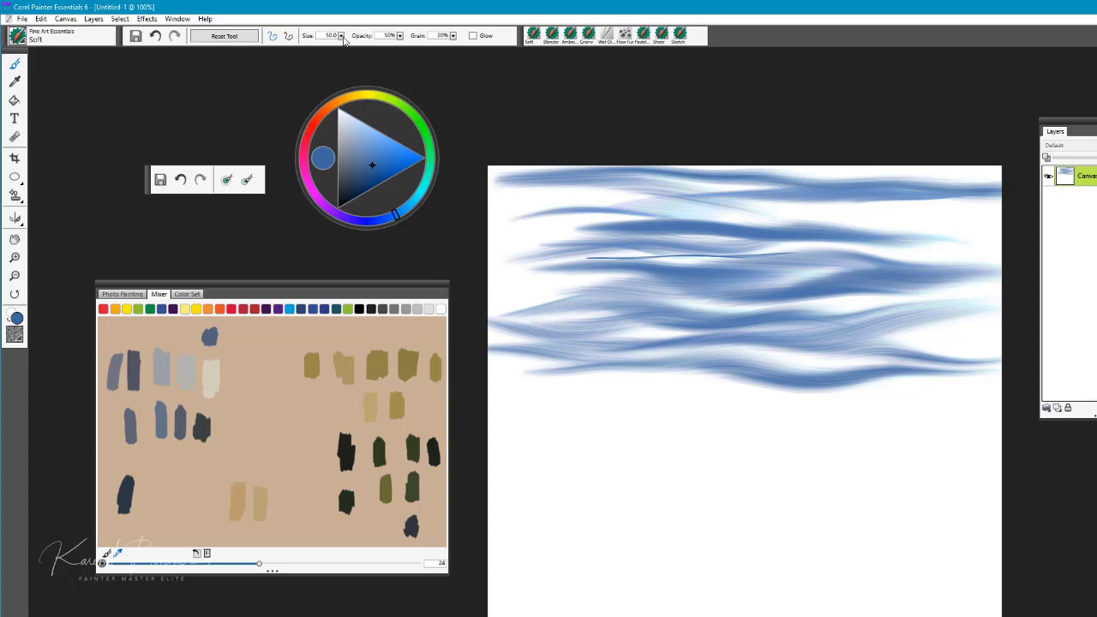
drag(340, 36, 319, 61)
mouse_move(498, 447)
mouse_down()
mouse_move(975, 463)
mouse_move(544, 517)
mouse_move(614, 550)
mouse_move(994, 548)
mouse_move(866, 576)
mouse_move(652, 579)
mouse_move(892, 605)
mouse_move(986, 437)
mouse_move(651, 411)
mouse_move(986, 325)
mouse_move(524, 264)
mouse_move(505, 202)
mouse_move(994, 250)
mouse_up()
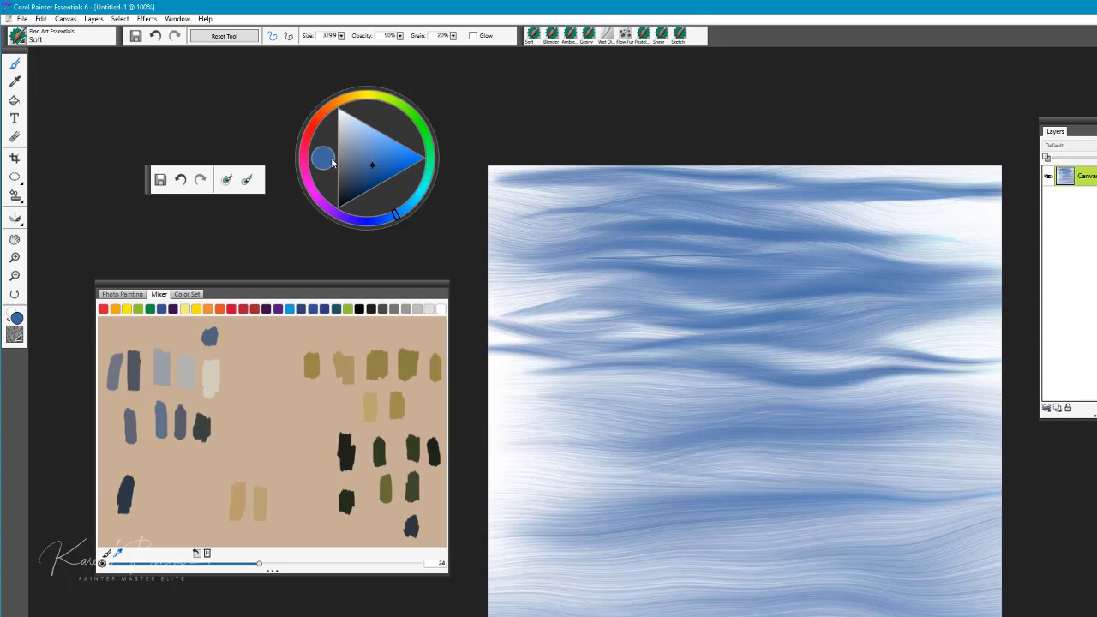
Step: Pick a pale blue and brush it softly over the lower canvas and the upper right area
click(363, 124)
mouse_move(651, 419)
mouse_down()
mouse_move(925, 433)
mouse_move(626, 463)
mouse_up()
drag(643, 505, 960, 514)
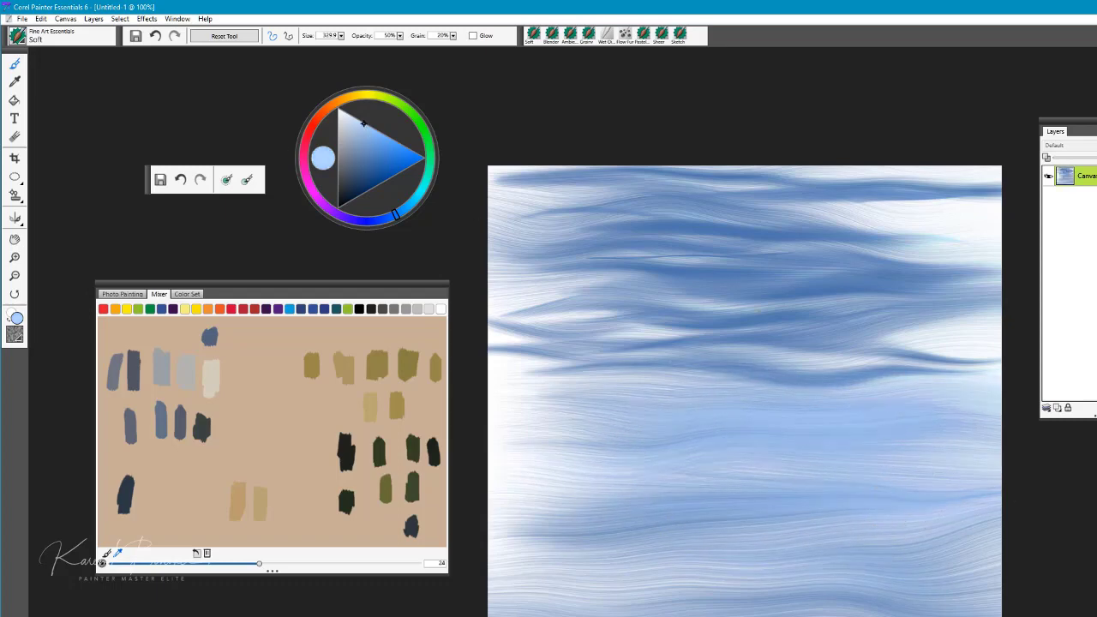
mouse_move(917, 283)
mouse_down()
mouse_move(618, 296)
mouse_move(876, 211)
mouse_move(951, 201)
mouse_up()
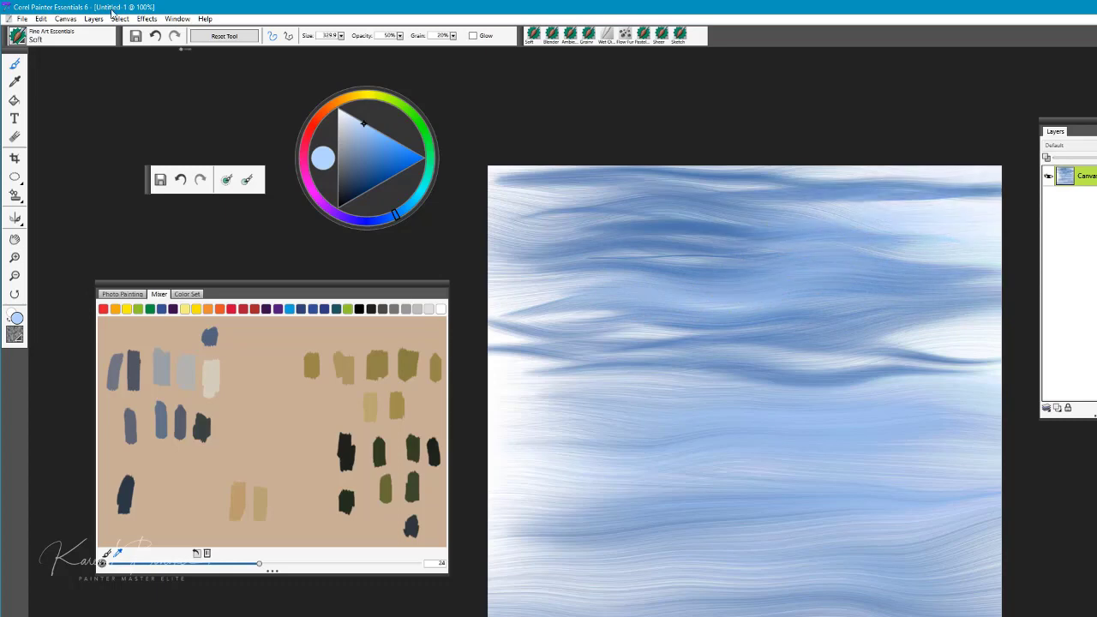
Step: Clear the canvas and scribble overlapping bright blue loops across its upper part with the Fine Art Essentials Sketchy brush
click(19, 38)
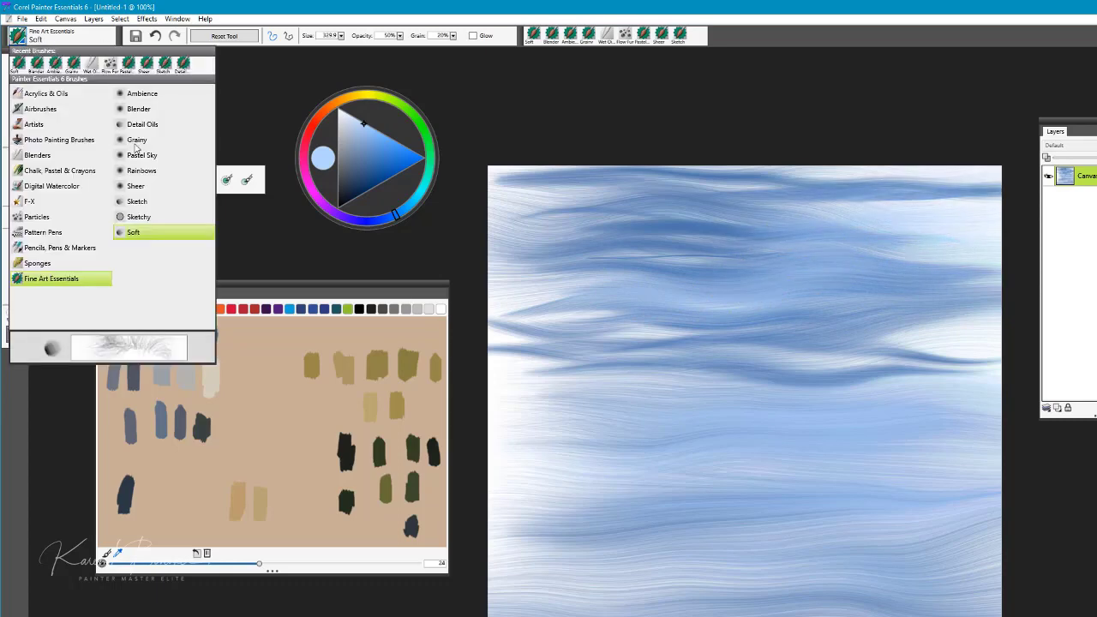
click(139, 217)
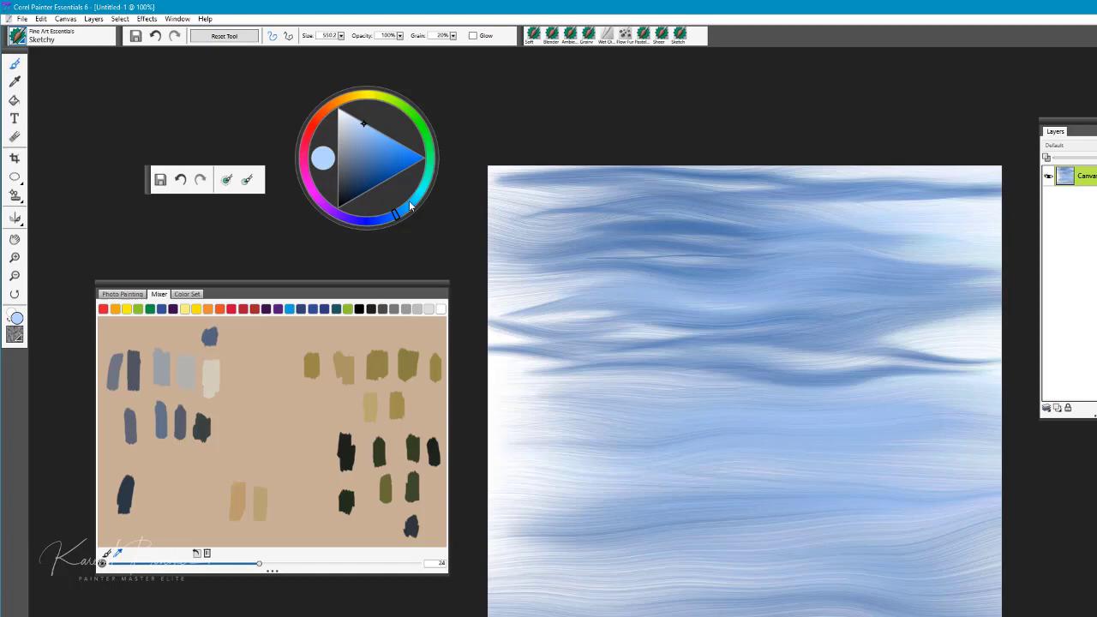
key(ctrl+a)
key(Delete)
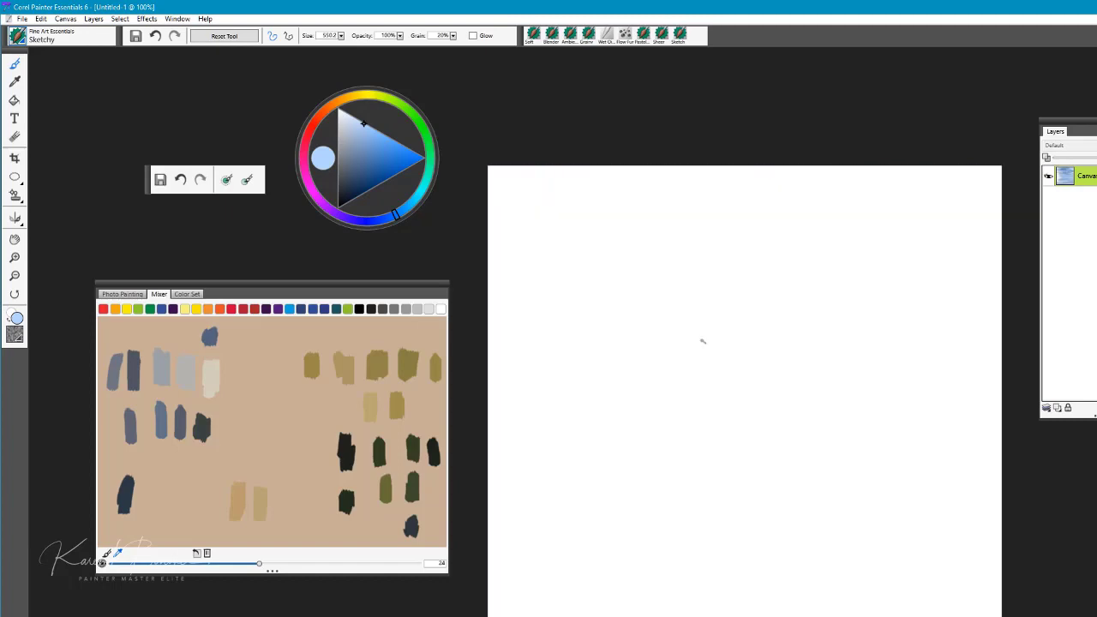
click(409, 161)
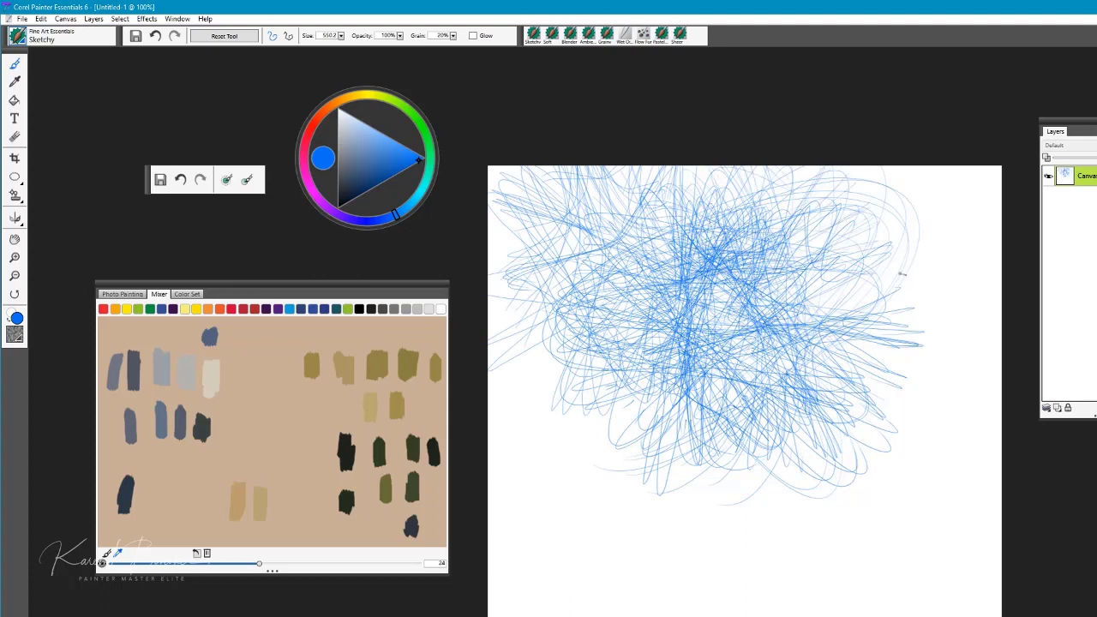
drag(900, 273, 883, 300)
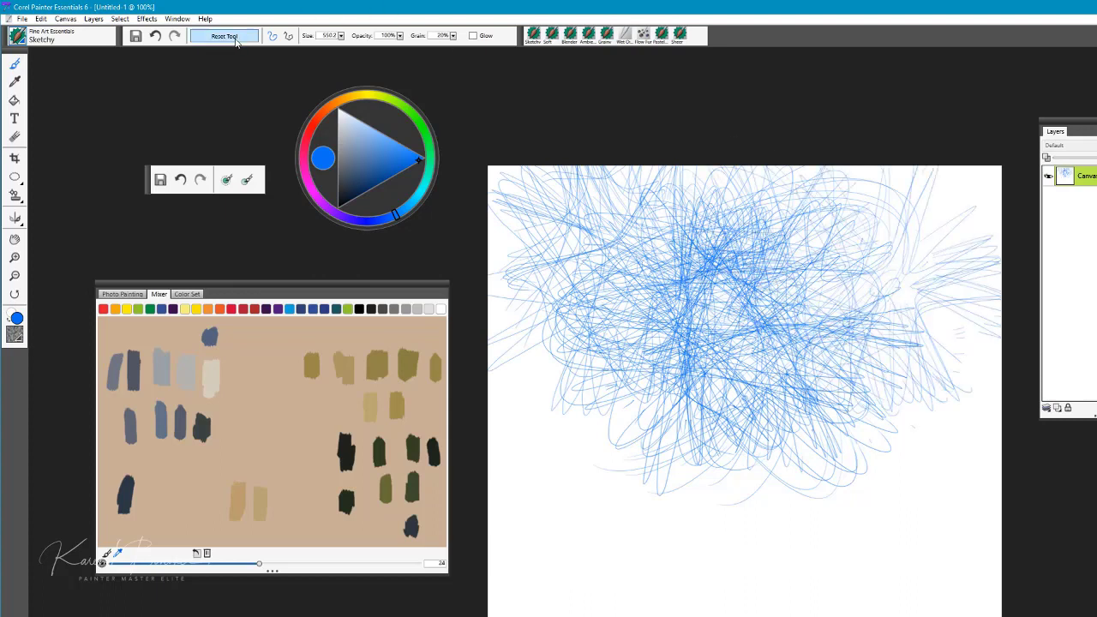
Step: Reset the Sketchy brush and draw thick looping curves and small scribbled patches on the lower canvas in bright blue
mouse_move(677, 514)
mouse_down()
mouse_move(607, 532)
mouse_move(763, 606)
mouse_up()
mouse_move(760, 469)
mouse_down()
mouse_move(894, 549)
mouse_move(913, 597)
mouse_up()
mouse_move(830, 493)
mouse_down()
mouse_move(755, 564)
mouse_move(908, 541)
mouse_up()
mouse_move(607, 504)
mouse_down()
mouse_move(708, 530)
mouse_move(607, 497)
mouse_up()
drag(591, 443, 583, 452)
drag(559, 413, 568, 422)
mouse_move(592, 488)
mouse_down()
mouse_move(556, 503)
mouse_move(650, 485)
mouse_move(635, 467)
mouse_move(673, 502)
mouse_move(686, 545)
mouse_move(743, 556)
mouse_up()
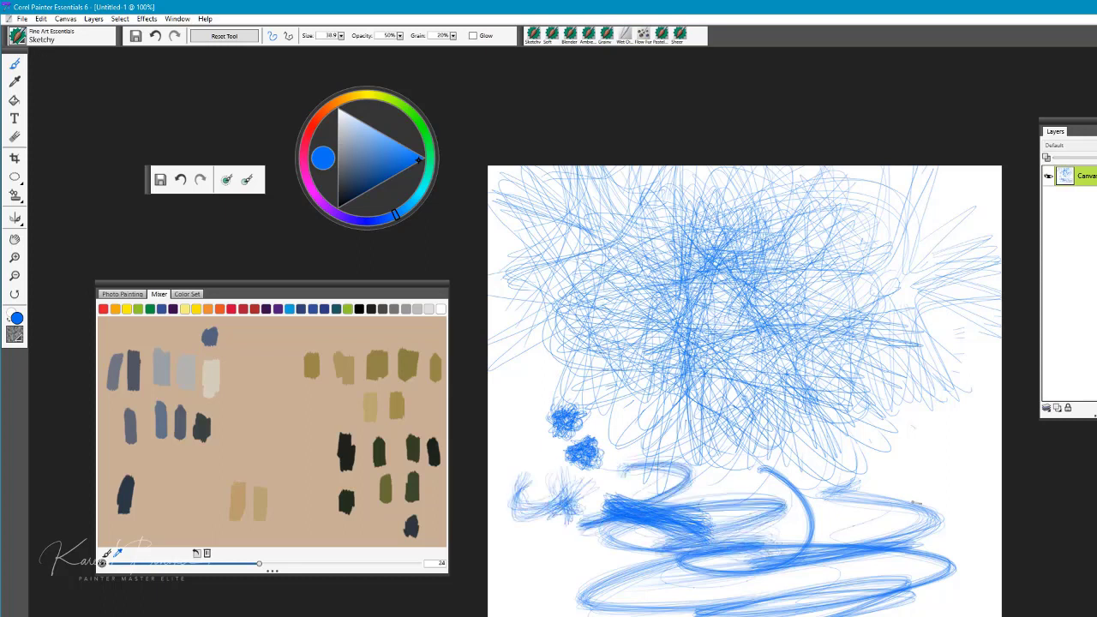
Step: Scribble small, dense blue balls with the Sketchy brush across the lower right and along the right edge of the canvas
drag(914, 502, 922, 501)
drag(941, 424, 943, 428)
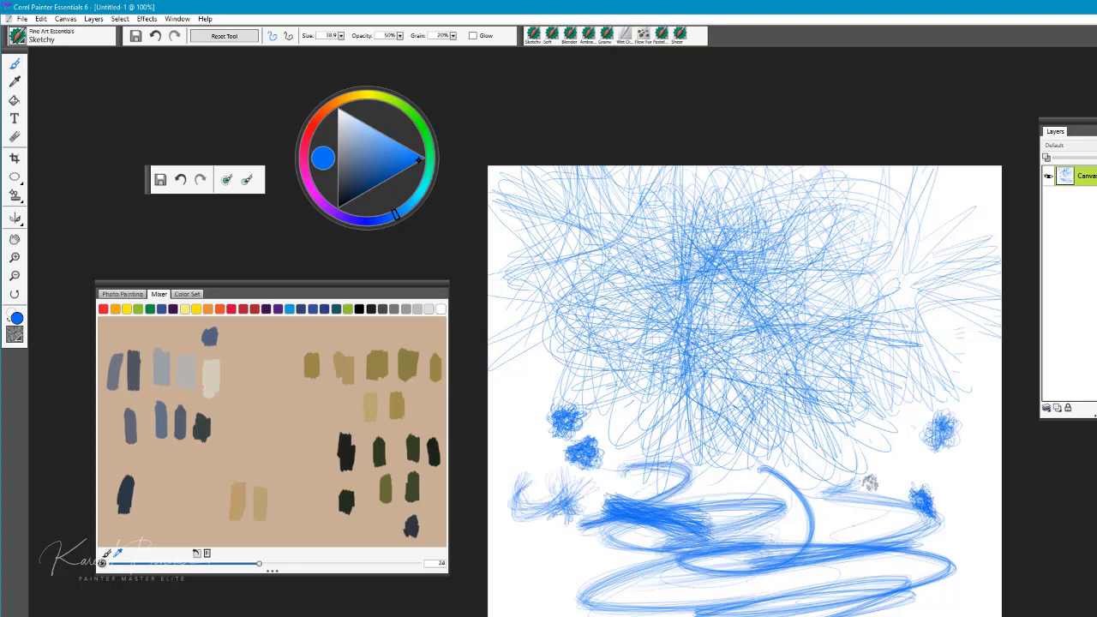
drag(870, 484, 873, 480)
mouse_move(797, 506)
mouse_down()
mouse_move(818, 536)
mouse_move(802, 510)
mouse_up()
drag(959, 476, 953, 473)
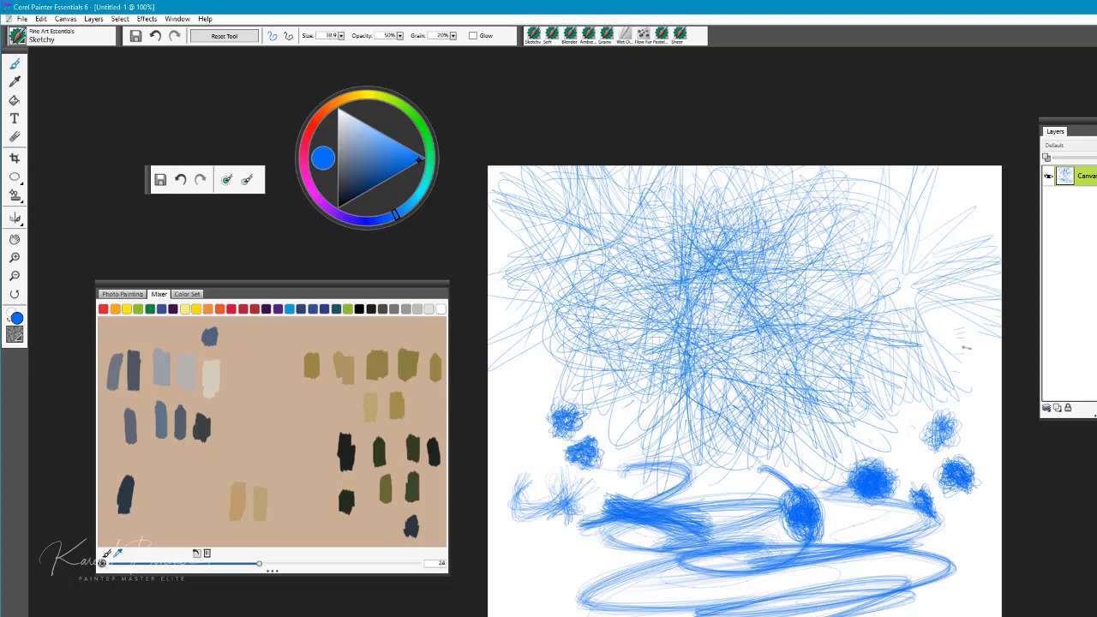
drag(965, 347, 967, 351)
mouse_move(948, 237)
mouse_down()
mouse_move(951, 220)
mouse_move(946, 232)
mouse_up()
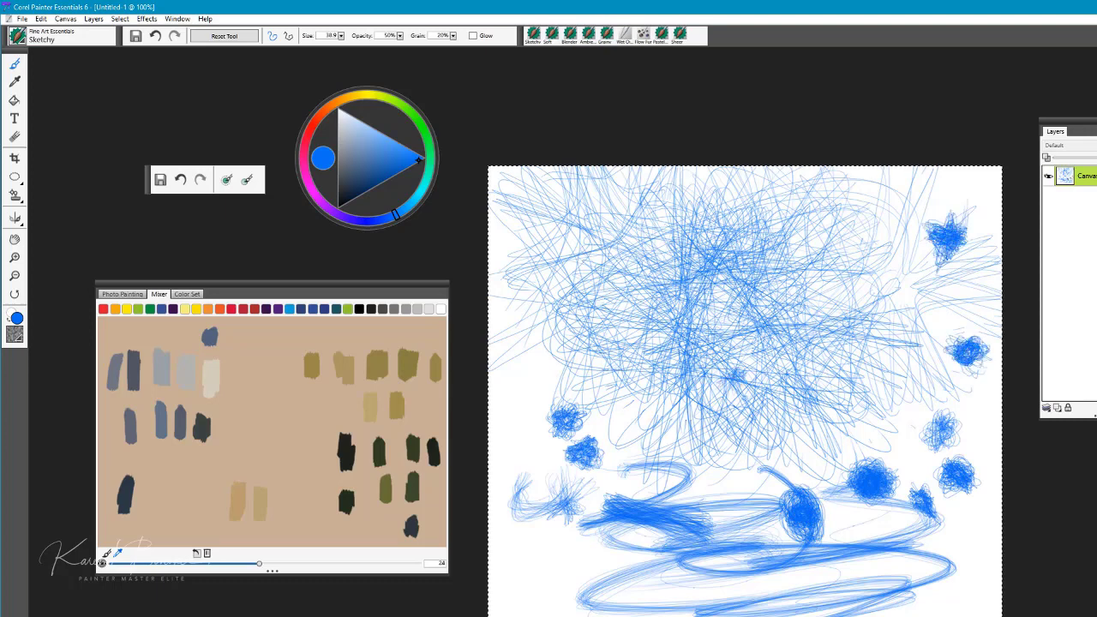
Step: Clear the canvas and draw a few thin crossing blue lines near its upper middle with the Fine Art Essentials Sketch brush
key(ctrl+a)
key(Delete)
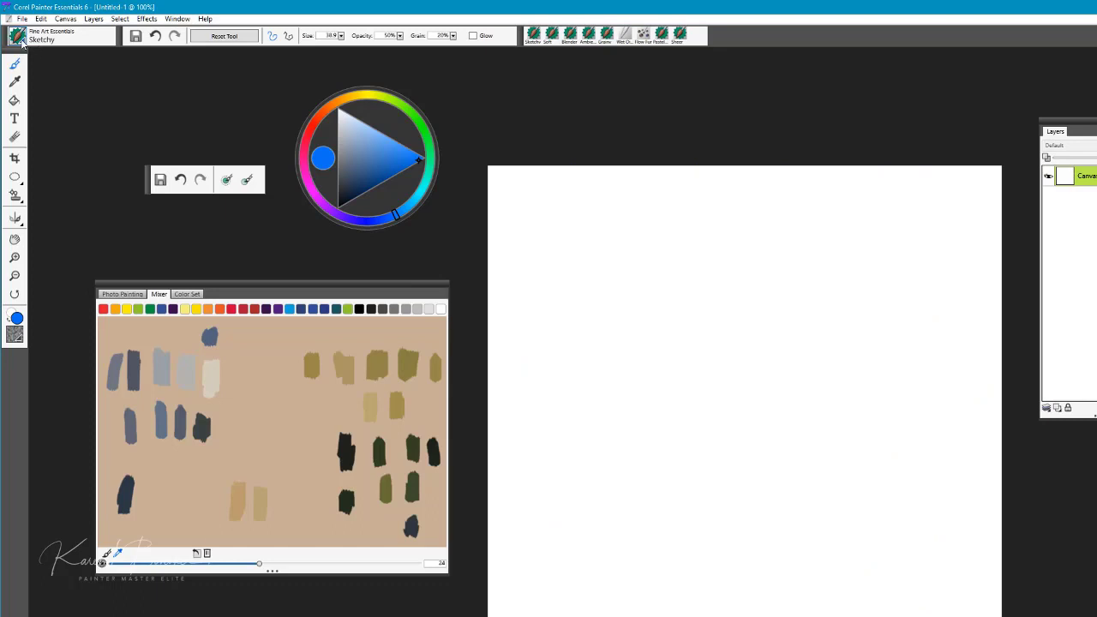
click(17, 36)
click(147, 204)
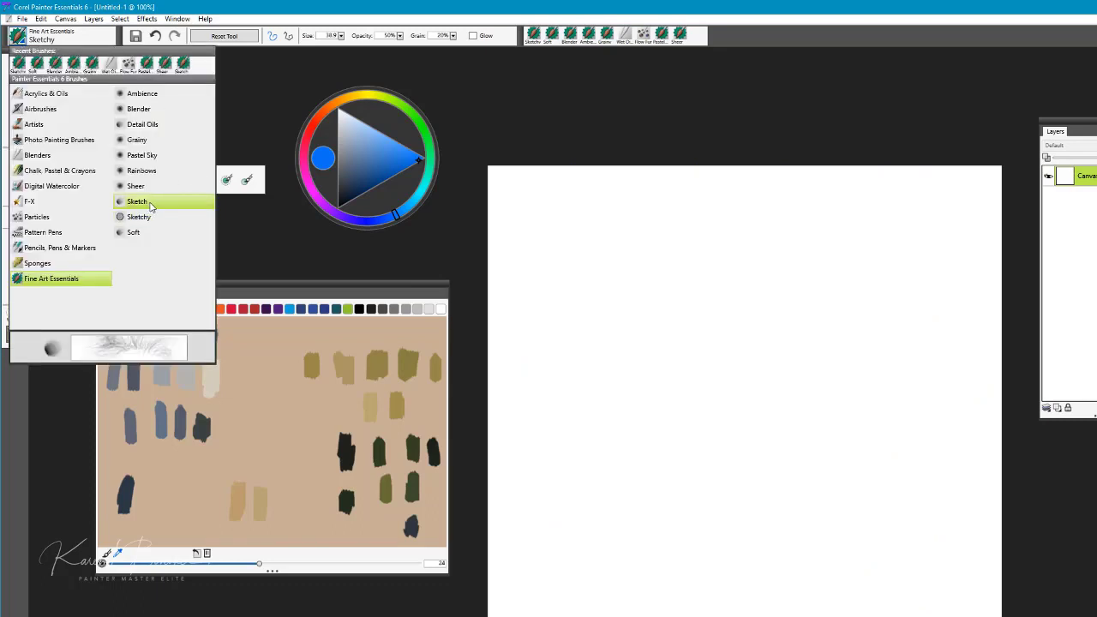
click(19, 38)
click(137, 203)
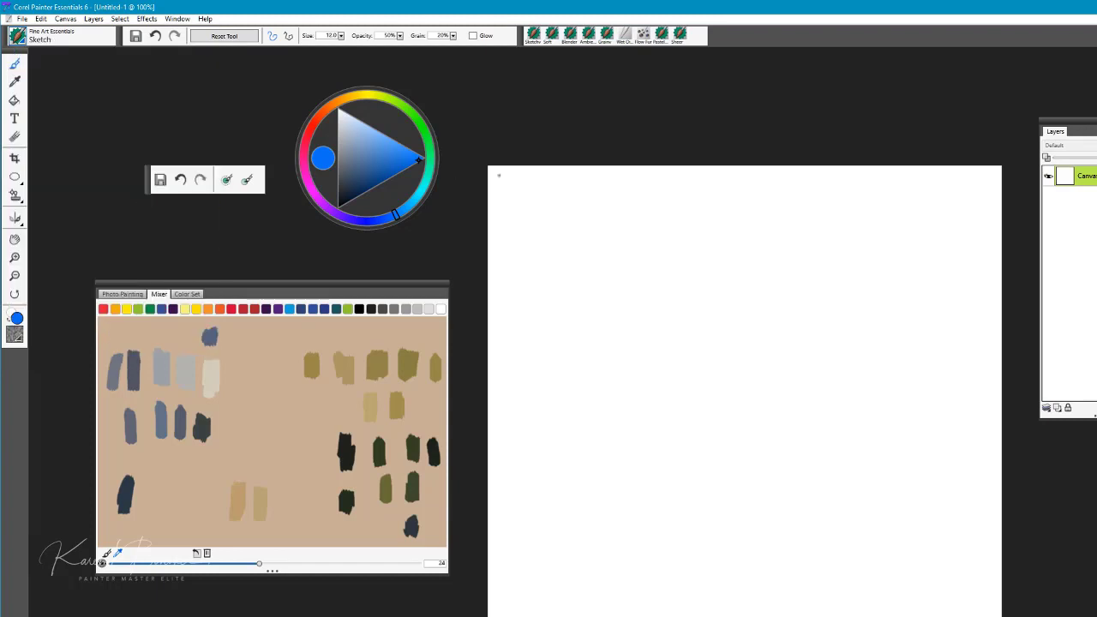
mouse_move(724, 285)
mouse_down()
mouse_move(625, 334)
mouse_move(739, 315)
mouse_up()
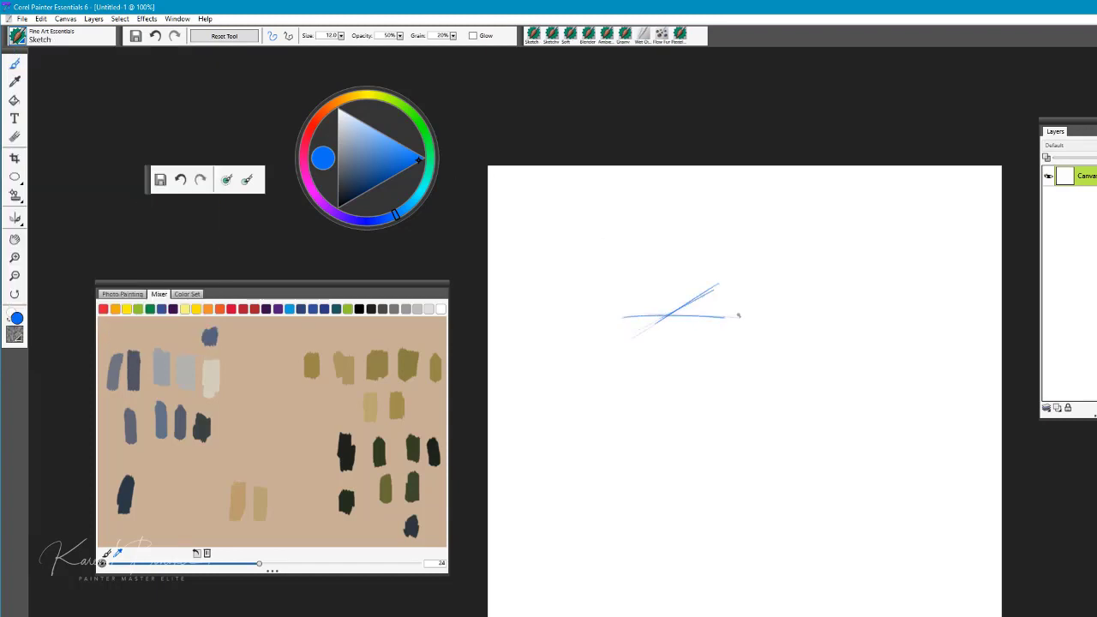
Step: Sketch short hatching lines, curves and loops around the crossing blue lines
drag(653, 288, 802, 275)
mouse_move(669, 269)
mouse_down()
mouse_move(804, 258)
mouse_move(774, 264)
mouse_up()
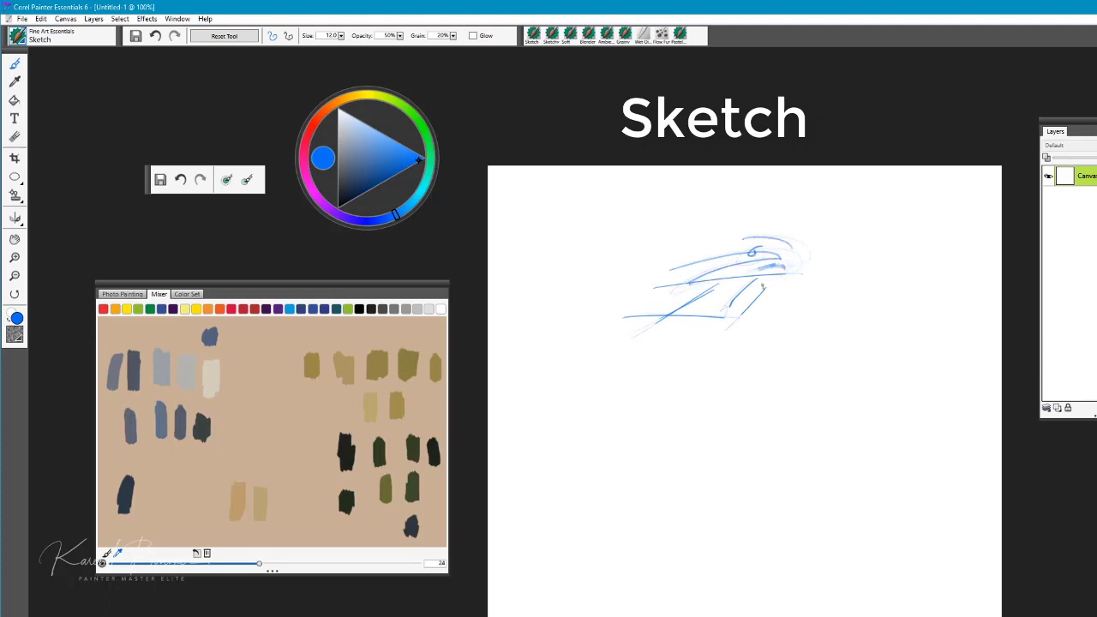
drag(732, 228, 780, 373)
drag(724, 396, 717, 411)
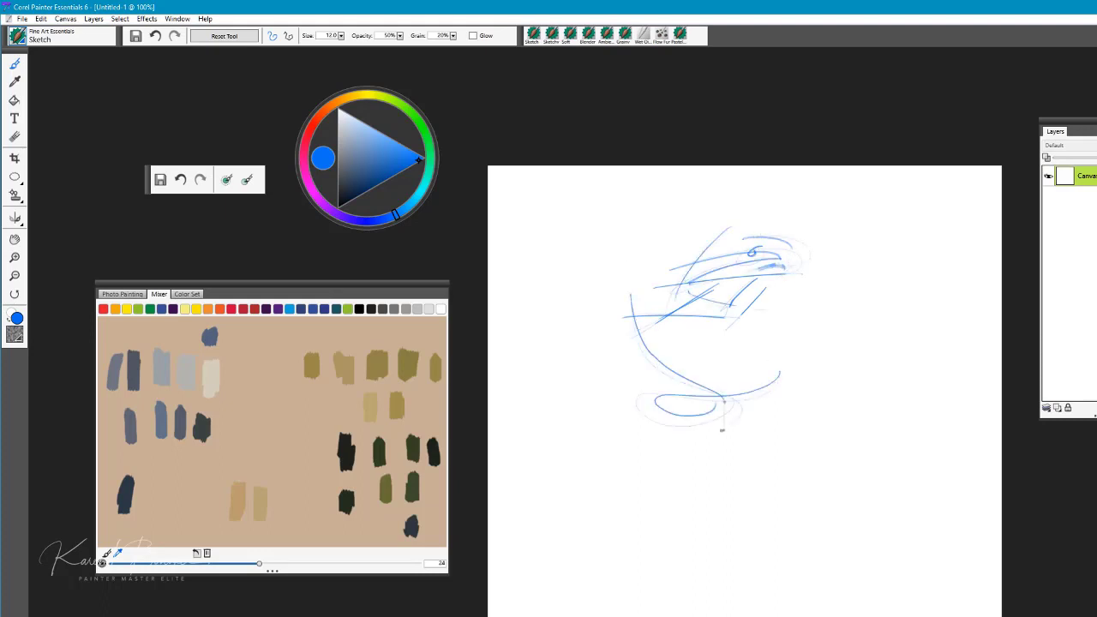
mouse_move(828, 246)
mouse_down()
mouse_move(823, 319)
mouse_move(857, 266)
mouse_move(894, 324)
mouse_move(875, 328)
mouse_up()
drag(804, 286, 762, 335)
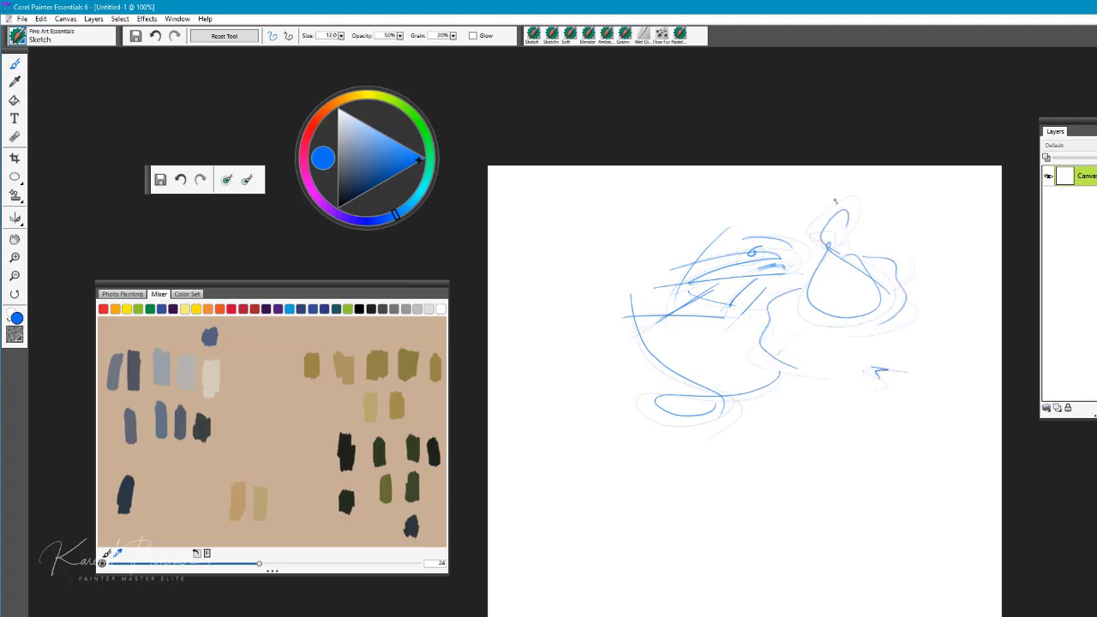
Step: Draw long, nearly horizontal blue Sketch lines across the canvas, with a few short accents among the loops
mouse_move(497, 330)
mouse_down()
mouse_move(615, 287)
mouse_move(770, 321)
mouse_move(948, 308)
mouse_move(1001, 326)
mouse_up()
drag(772, 334, 859, 332)
drag(794, 264, 971, 286)
drag(796, 293, 775, 297)
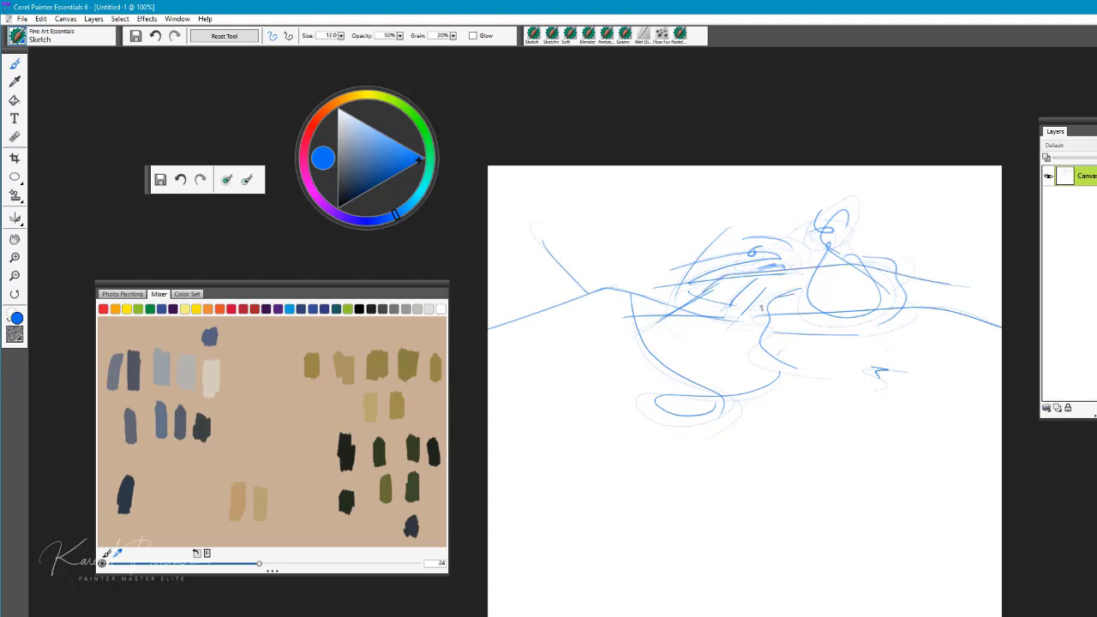
drag(584, 388, 999, 383)
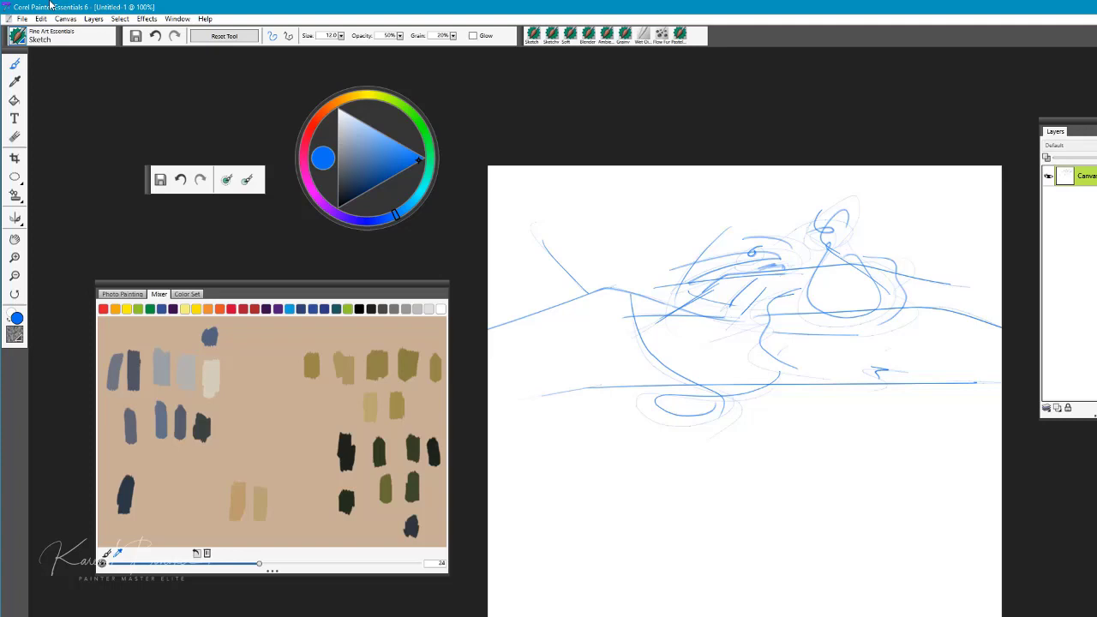
Step: Clear the canvas, reset the Fine Art Essentials Sheer brush and cover the canvas with broad, sweeping magenta strokes
click(18, 36)
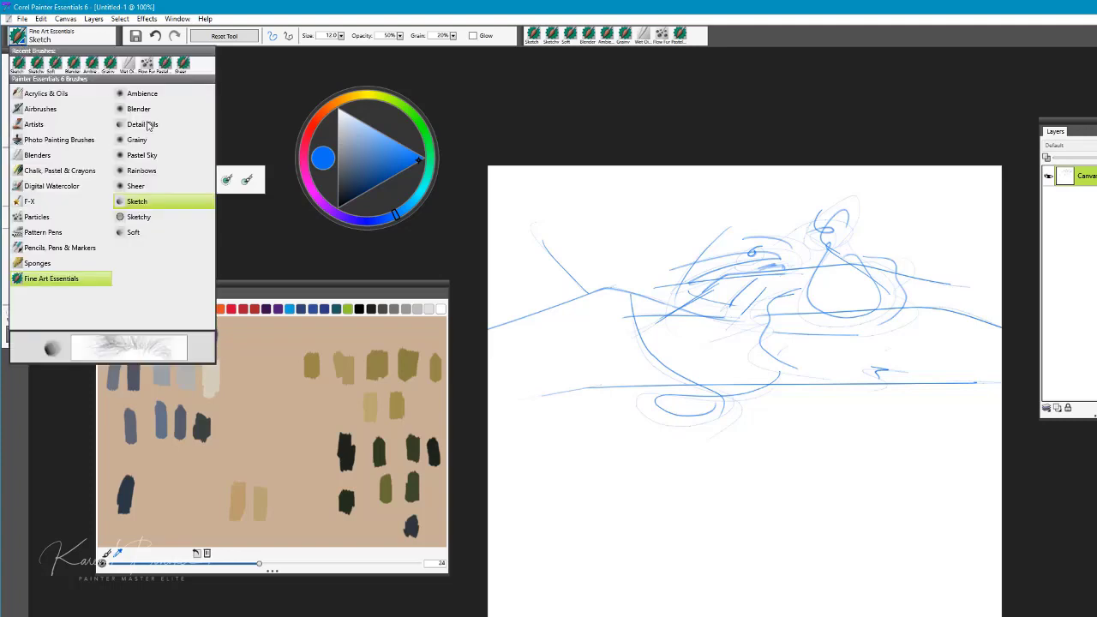
click(141, 186)
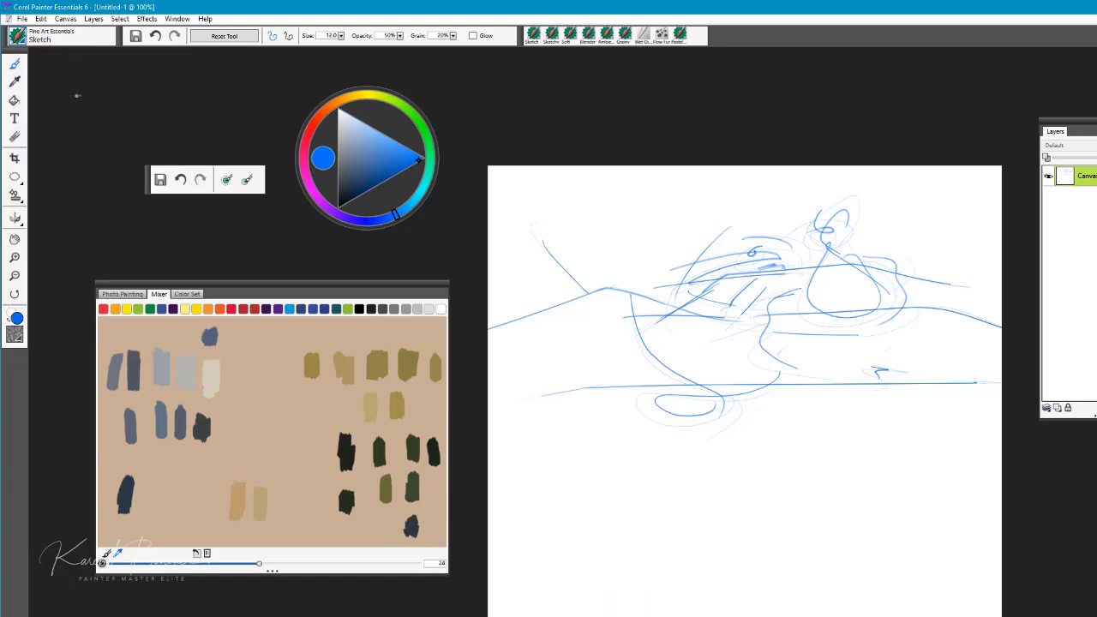
click(18, 36)
click(133, 186)
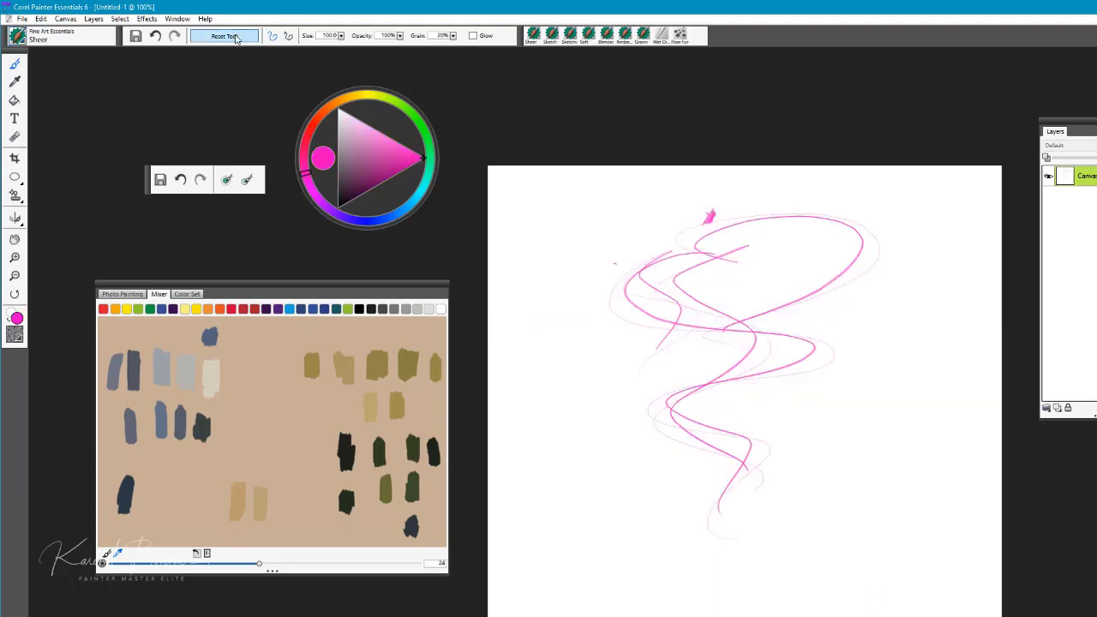
mouse_move(592, 214)
mouse_down()
mouse_move(600, 403)
mouse_move(737, 309)
mouse_move(929, 243)
mouse_move(669, 257)
mouse_move(651, 206)
mouse_move(515, 514)
mouse_move(847, 539)
mouse_move(672, 218)
mouse_move(705, 214)
mouse_move(748, 263)
mouse_move(695, 409)
mouse_move(798, 548)
mouse_up()
mouse_move(793, 214)
mouse_down()
mouse_move(923, 229)
mouse_move(798, 407)
mouse_up()
mouse_move(805, 346)
mouse_down()
mouse_move(1012, 501)
mouse_move(866, 171)
mouse_move(901, 605)
mouse_up()
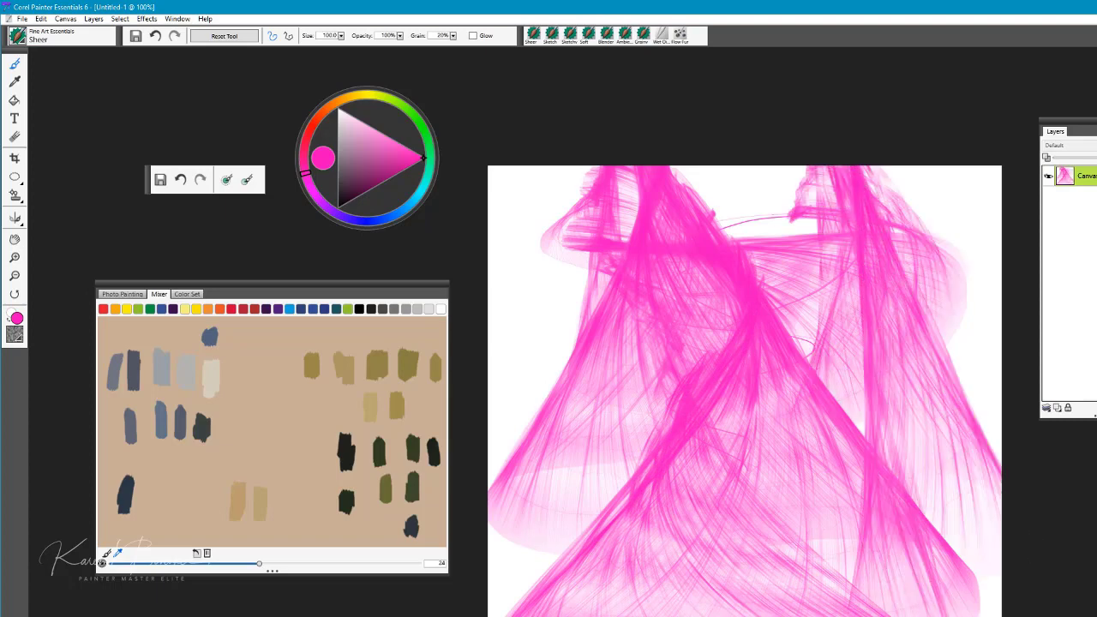
Step: Change the color to light periwinkle blue and set Grain to 100% for translucent, crossing Sheer strokes on a cleared canvas
click(366, 226)
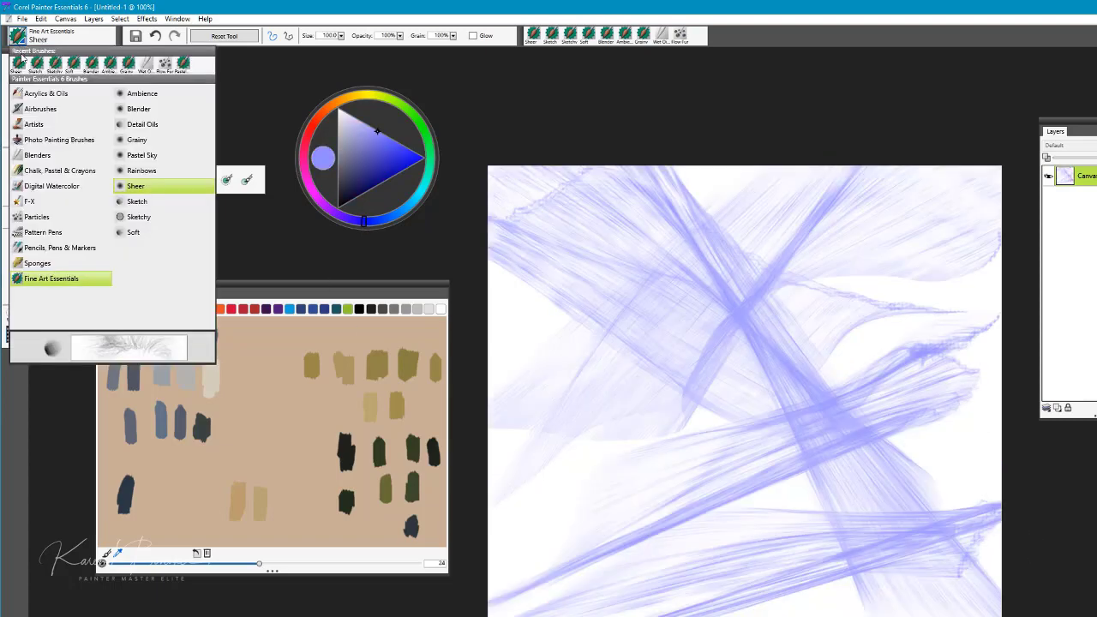
click(137, 185)
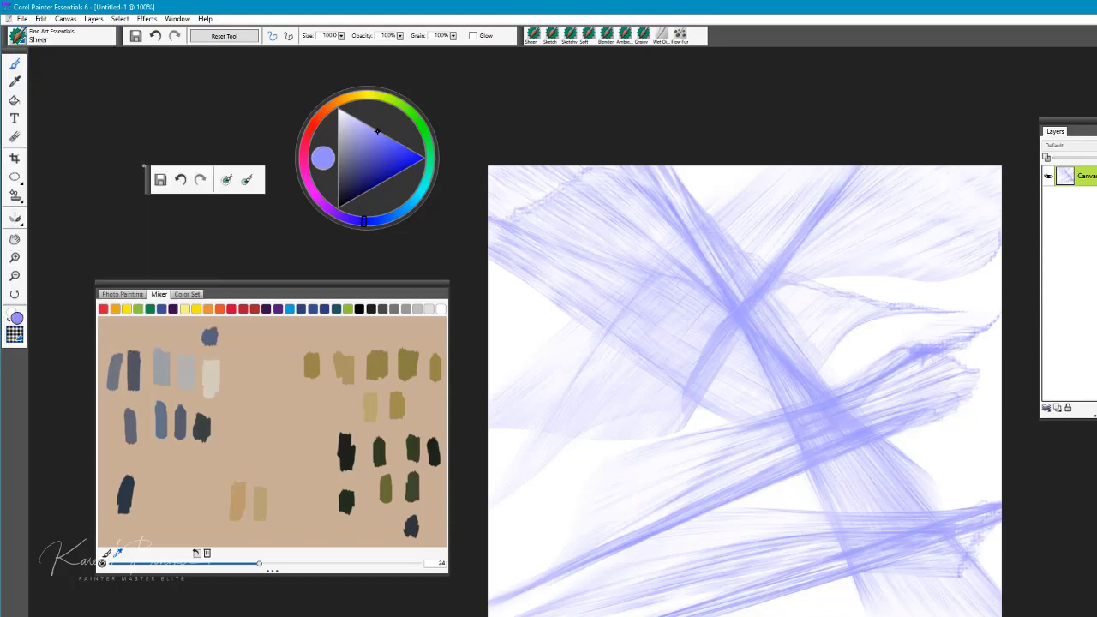
Step: Paint winding pastel ribbons over the periwinkle strokes with the Fine Art Essentials Rainbows brush after resetting it
click(24, 44)
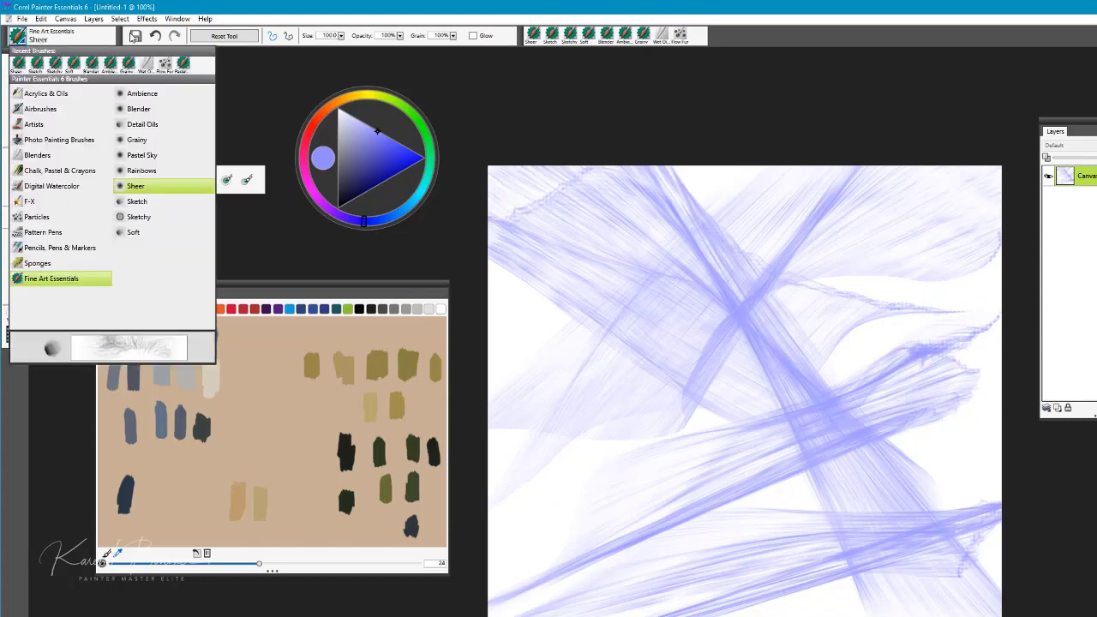
click(159, 172)
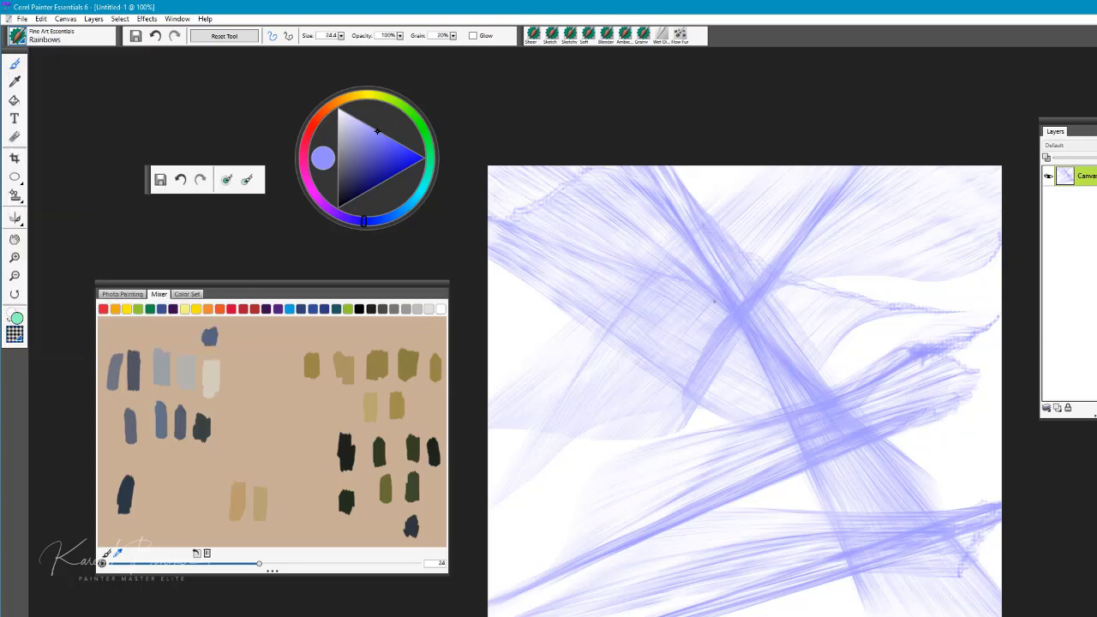
click(241, 37)
mouse_move(571, 236)
mouse_down()
mouse_move(649, 249)
mouse_move(702, 338)
mouse_move(600, 414)
mouse_move(833, 431)
mouse_move(686, 476)
mouse_move(801, 553)
mouse_up()
mouse_move(858, 210)
mouse_down()
mouse_move(926, 240)
mouse_move(902, 361)
mouse_move(715, 487)
mouse_up()
mouse_move(519, 249)
mouse_down()
mouse_move(703, 527)
mouse_move(793, 548)
mouse_move(857, 266)
mouse_move(776, 342)
mouse_up()
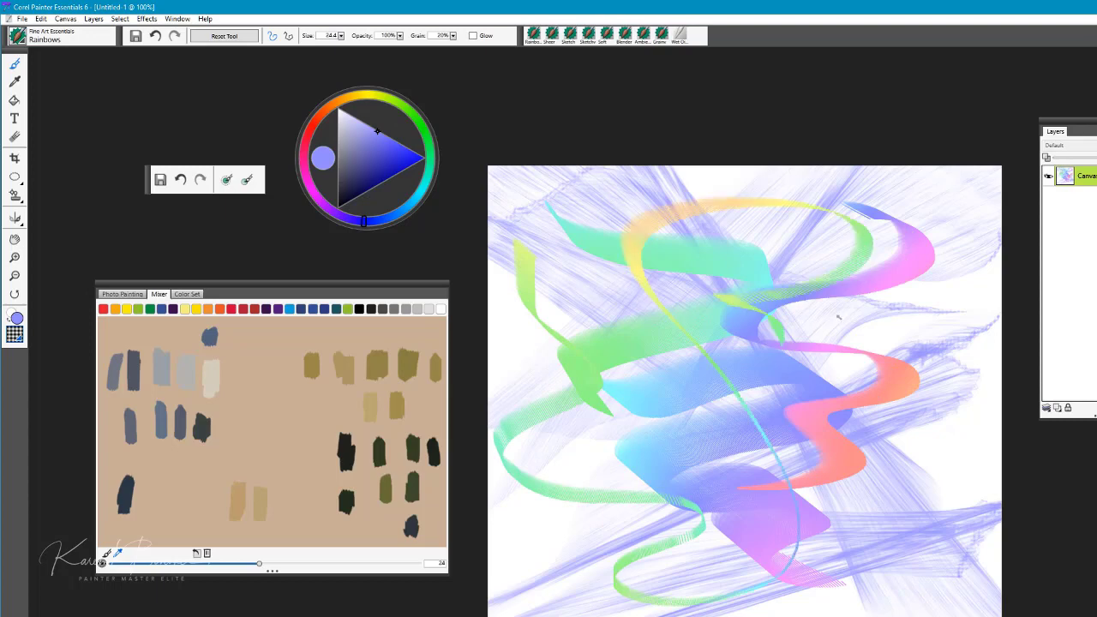
mouse_move(857, 291)
mouse_down()
mouse_move(853, 377)
mouse_move(866, 428)
mouse_move(848, 512)
mouse_move(883, 593)
mouse_move(827, 614)
mouse_up()
mouse_move(591, 536)
mouse_down()
mouse_move(858, 574)
mouse_move(668, 209)
mouse_up()
mouse_move(754, 355)
mouse_down()
mouse_move(832, 403)
mouse_move(823, 523)
mouse_up()
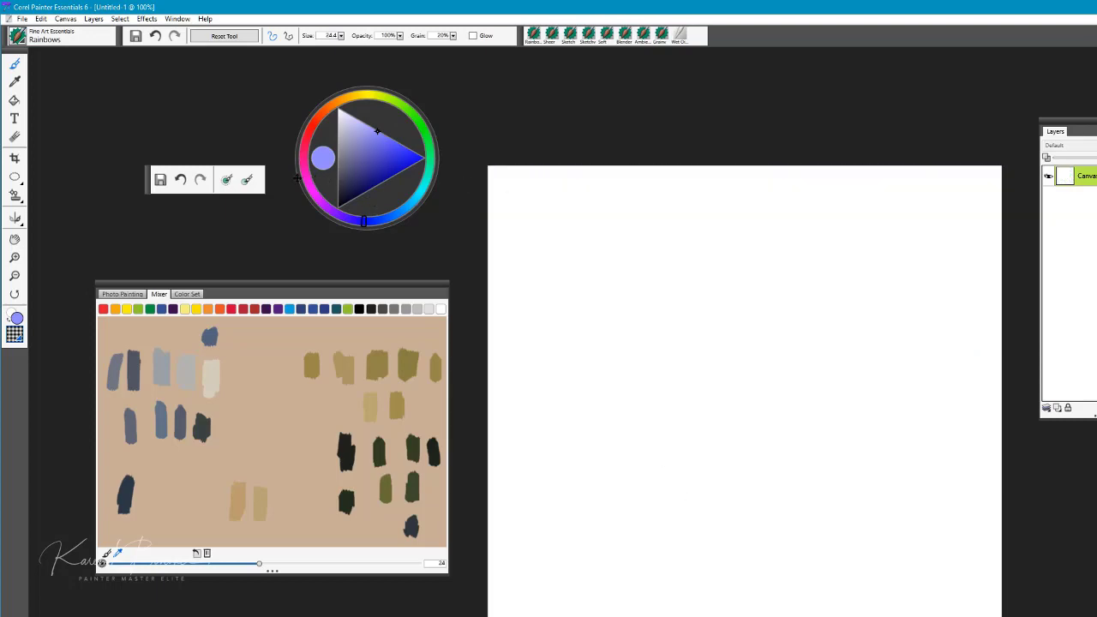
Step: Clear the canvas, pick a saturated magenta and paint vivid, overlapping rainbow ribbons across it with the Rainbows brush
click(305, 179)
click(410, 158)
mouse_move(698, 213)
mouse_down()
mouse_move(694, 261)
mouse_move(784, 416)
mouse_move(757, 510)
mouse_move(780, 556)
mouse_up()
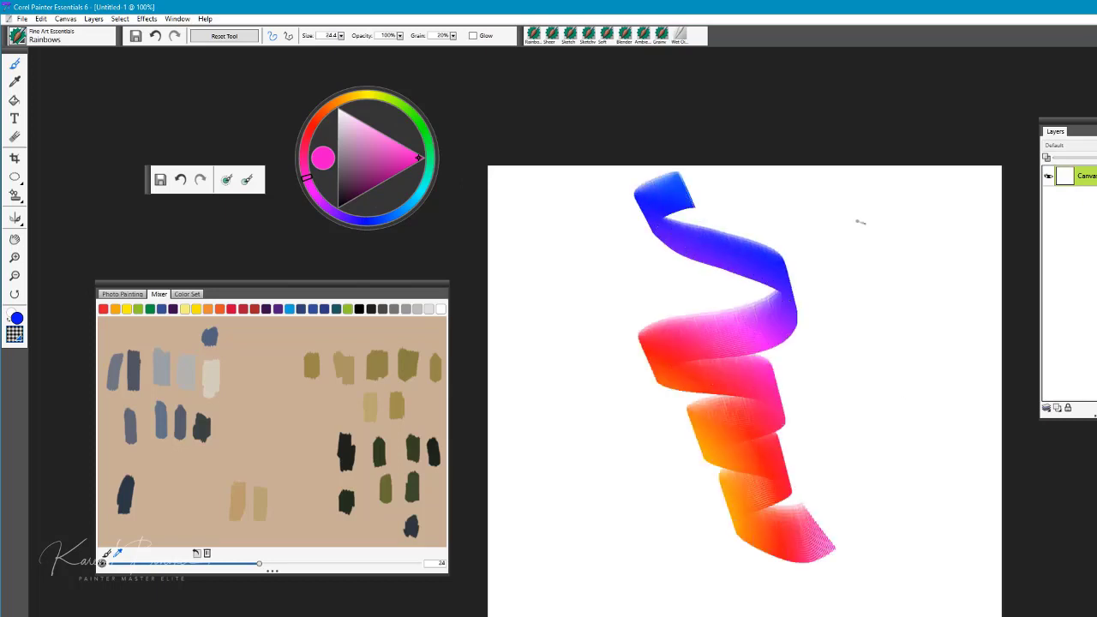
mouse_move(793, 168)
mouse_down()
mouse_move(874, 276)
mouse_move(923, 409)
mouse_move(828, 546)
mouse_up()
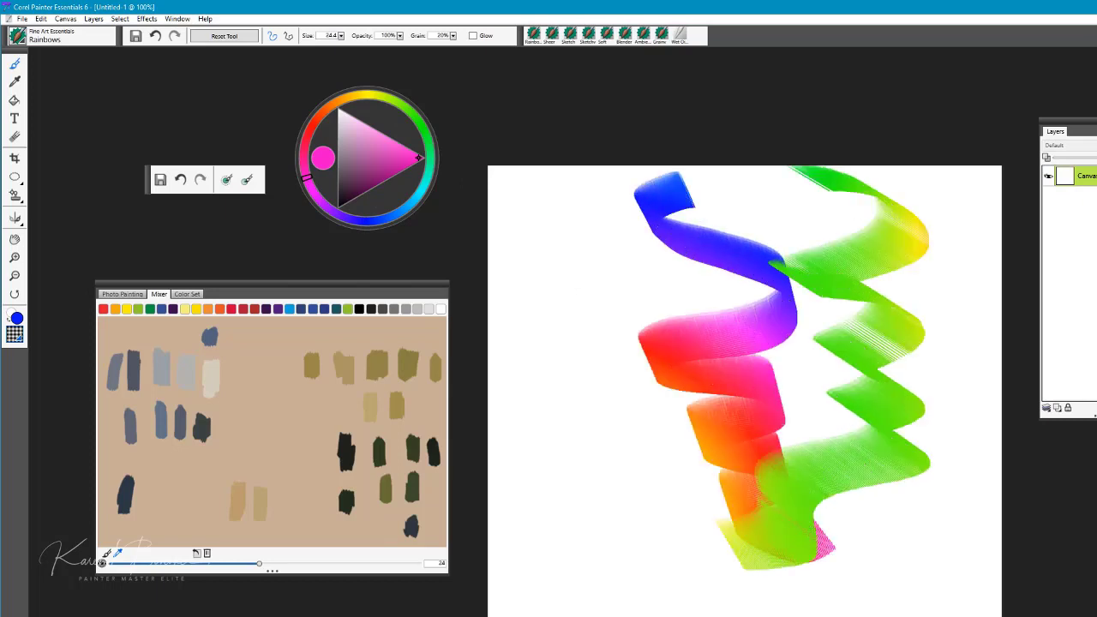
mouse_move(545, 261)
mouse_down()
mouse_move(658, 474)
mouse_move(861, 557)
mouse_move(862, 458)
mouse_up()
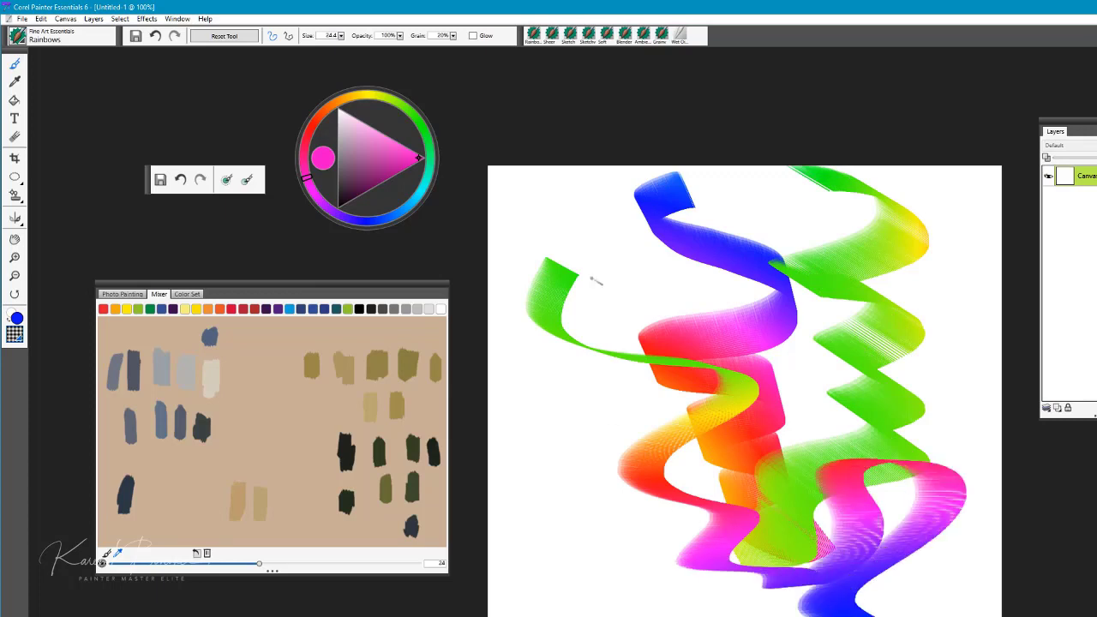
mouse_move(548, 356)
mouse_down()
mouse_move(593, 317)
mouse_move(840, 249)
mouse_move(985, 266)
mouse_up()
mouse_move(900, 330)
mouse_down()
mouse_move(725, 429)
mouse_move(592, 600)
mouse_move(823, 615)
mouse_up()
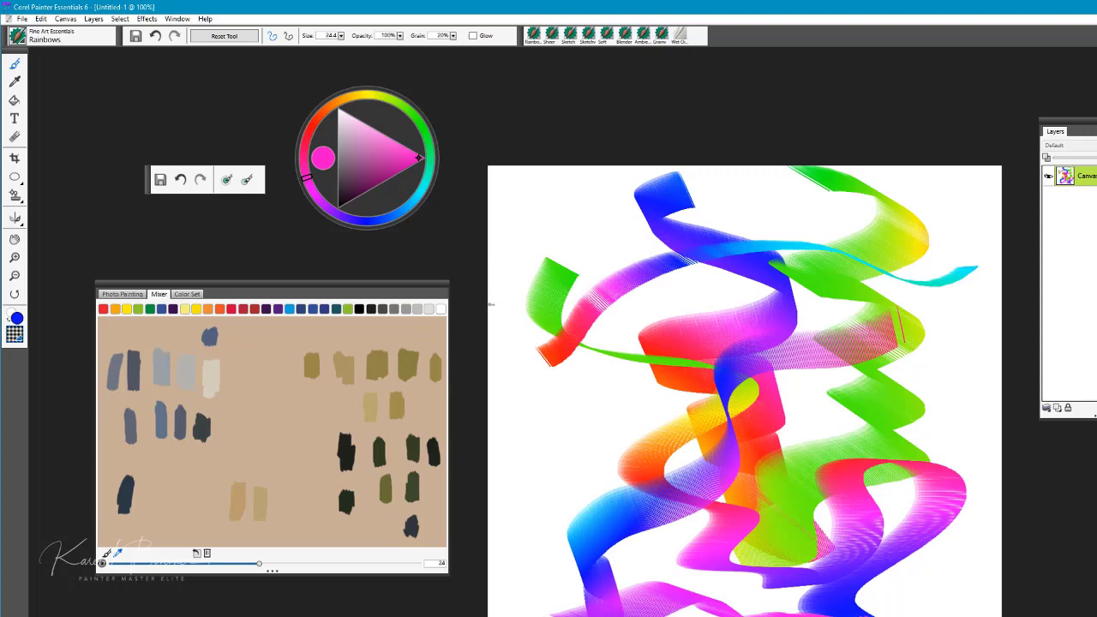
Step: Switch to the Fine Art Essentials Pastel Sky brush and clear the rainbow strokes from the canvas
click(17, 37)
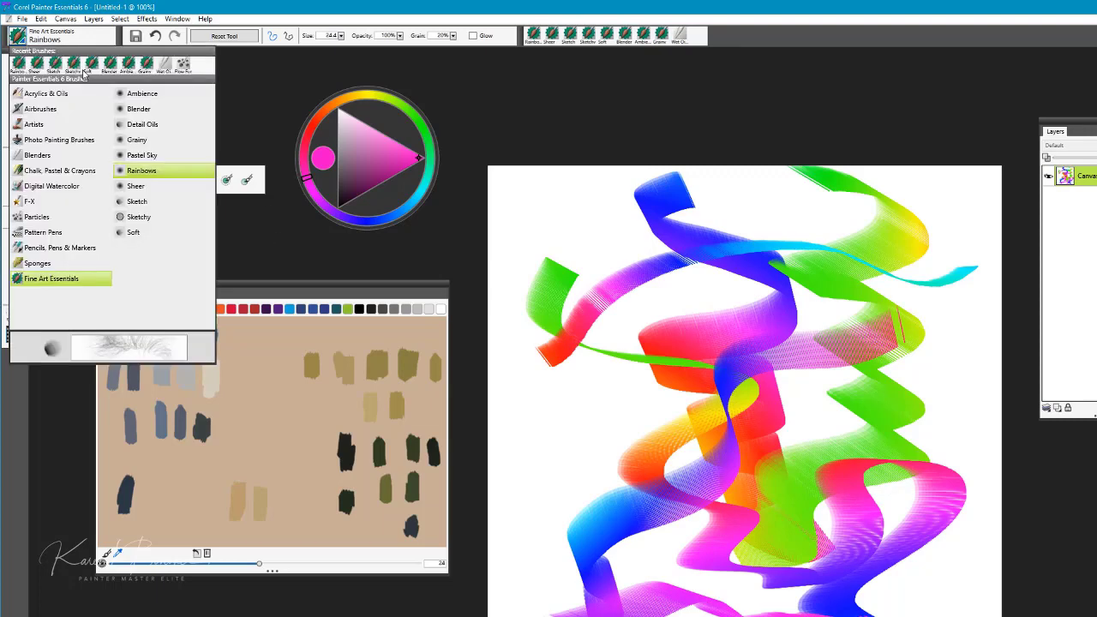
click(153, 159)
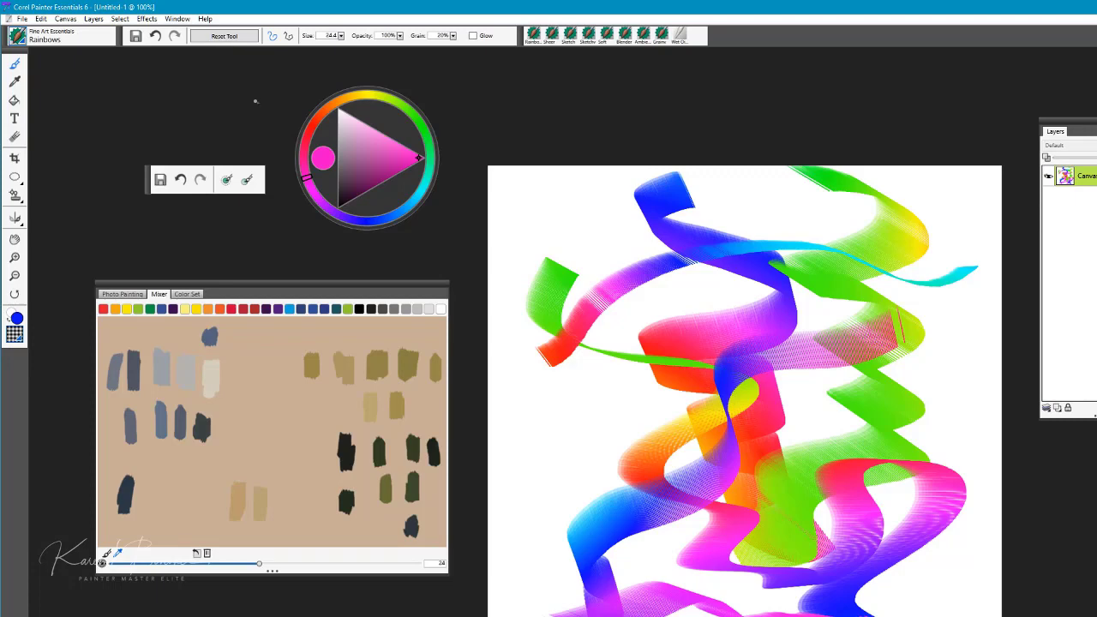
click(17, 37)
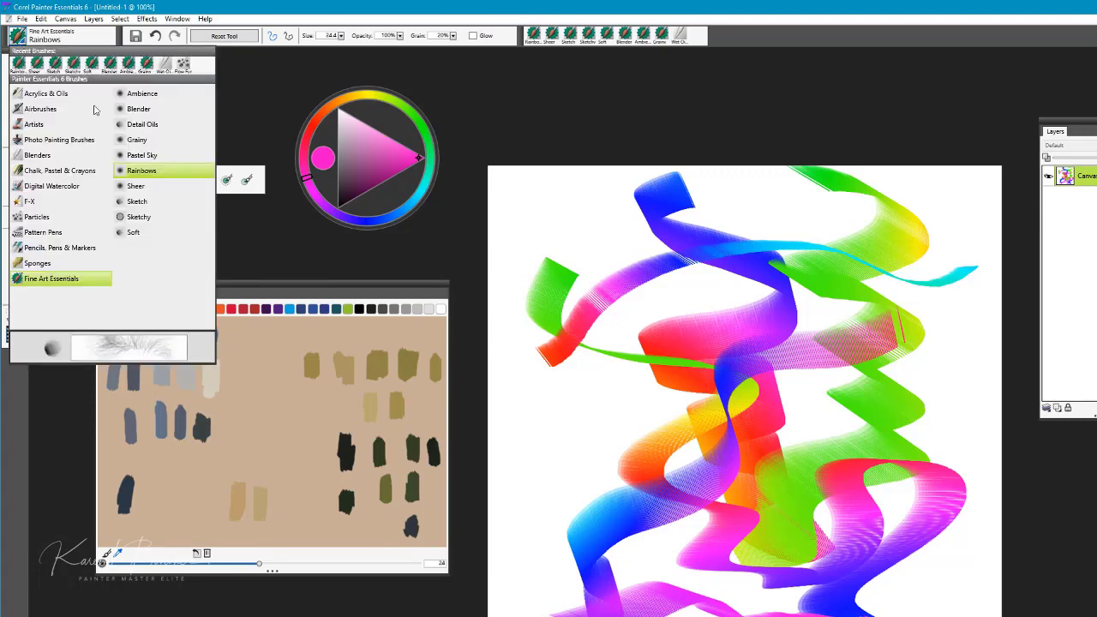
click(150, 157)
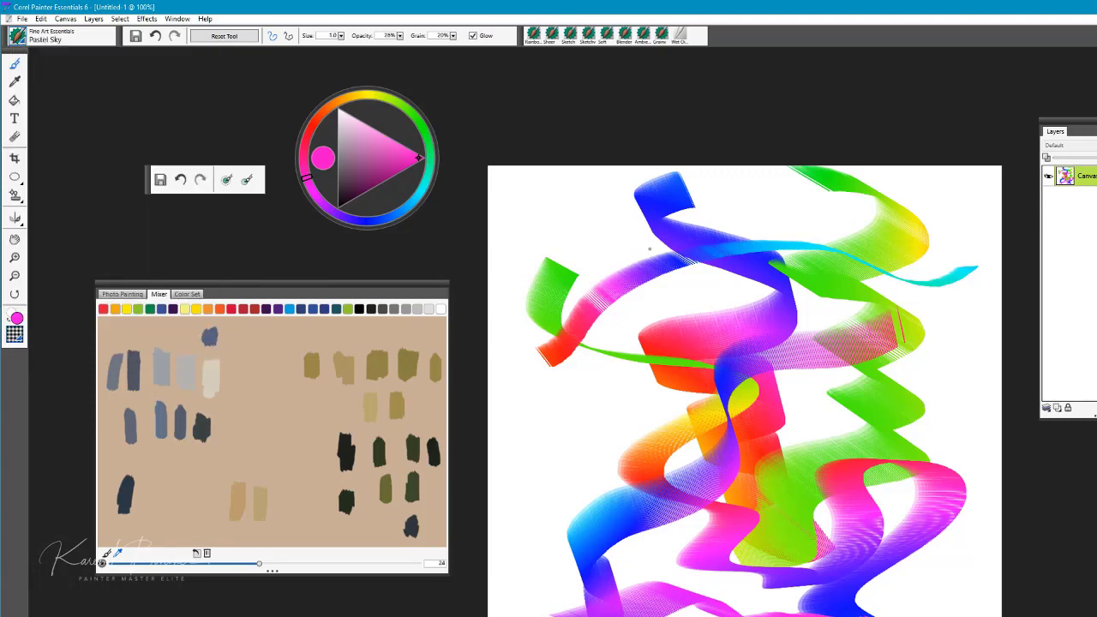
key(Delete)
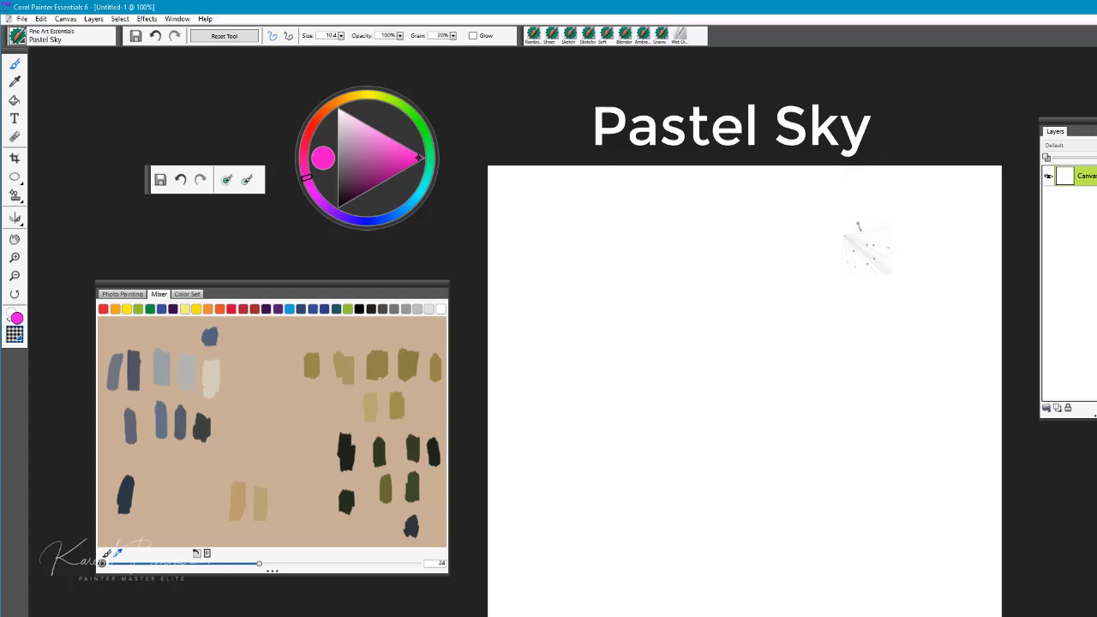
Step: Paint soft, translucent cloud shapes across the upper canvas with Pastel Sky in magenta, then in a muted mauve
mouse_move(754, 240)
mouse_down()
mouse_move(644, 228)
mouse_move(637, 216)
mouse_move(623, 235)
mouse_move(537, 208)
mouse_move(695, 228)
mouse_move(669, 323)
mouse_move(639, 347)
mouse_move(601, 348)
mouse_move(674, 265)
mouse_move(694, 318)
mouse_up()
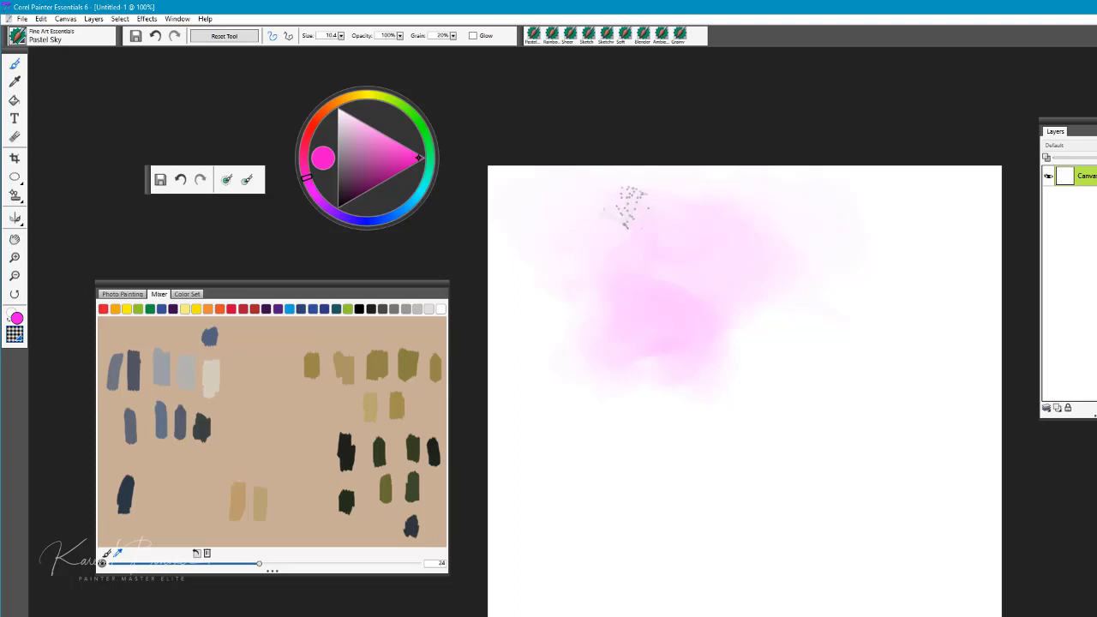
mouse_move(630, 205)
mouse_down()
mouse_move(706, 275)
mouse_move(720, 214)
mouse_move(733, 249)
mouse_move(878, 266)
mouse_move(860, 255)
mouse_move(823, 262)
mouse_move(750, 310)
mouse_up()
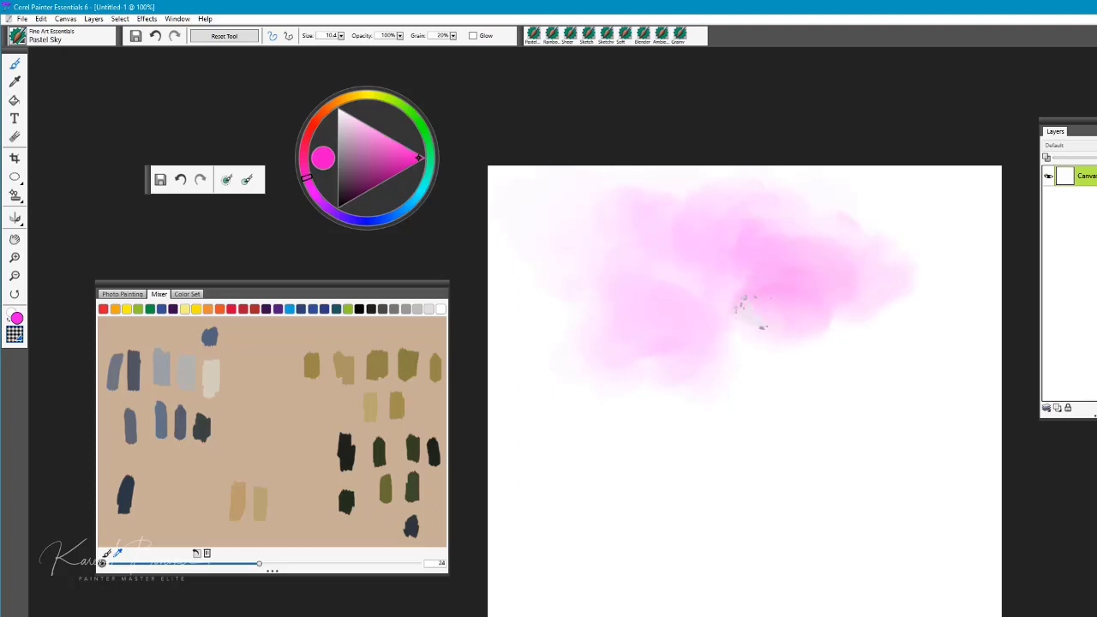
click(354, 161)
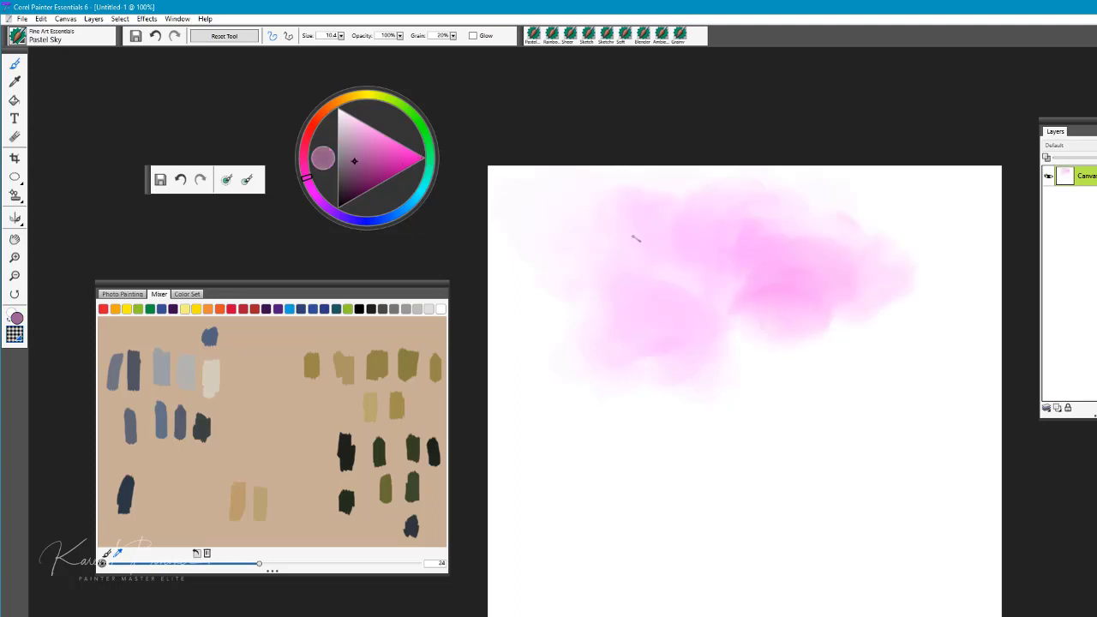
mouse_move(636, 239)
mouse_down()
mouse_move(609, 255)
mouse_move(631, 289)
mouse_move(595, 252)
mouse_move(649, 232)
mouse_move(705, 262)
mouse_move(609, 215)
mouse_move(724, 296)
mouse_move(776, 309)
mouse_move(856, 257)
mouse_move(838, 350)
mouse_move(723, 314)
mouse_move(801, 214)
mouse_move(943, 221)
mouse_move(788, 288)
mouse_move(703, 355)
mouse_move(563, 372)
mouse_move(598, 429)
mouse_move(544, 294)
mouse_move(600, 372)
mouse_move(826, 388)
mouse_up()
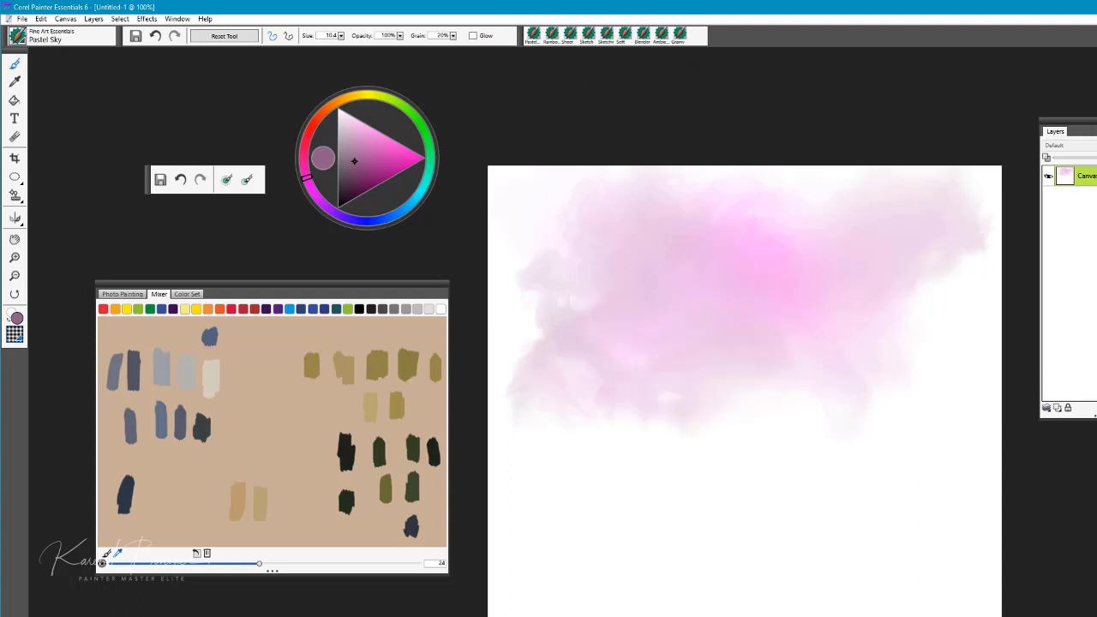
Step: Close the practice canvas and return to the Rain Storm landscape painting
key(ctrl+w)
click(740, 451)
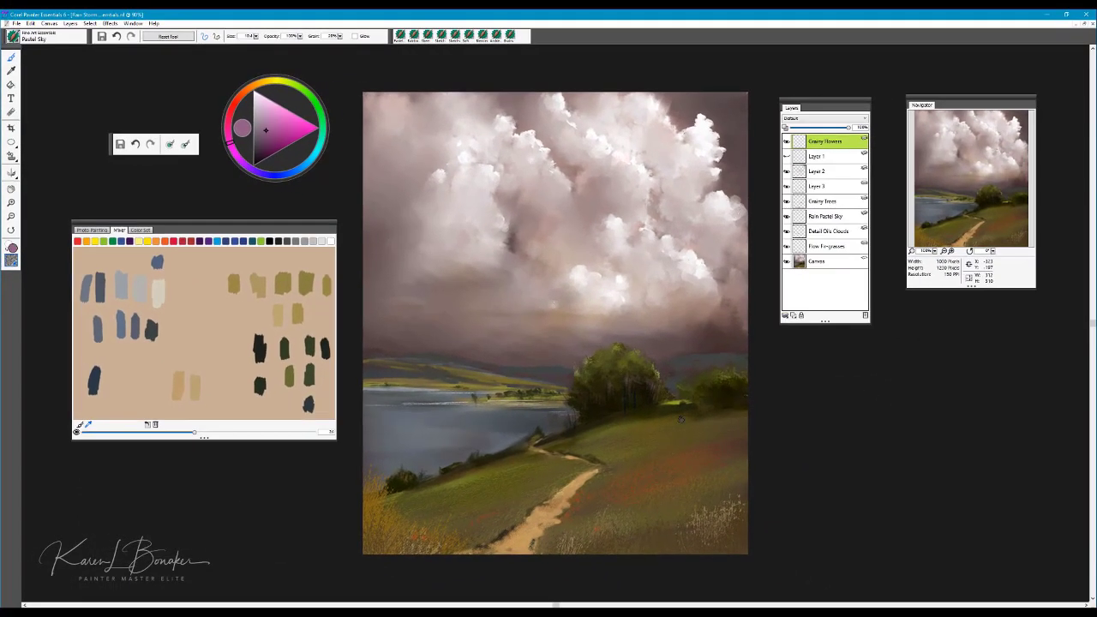
drag(907, 547, 876, 534)
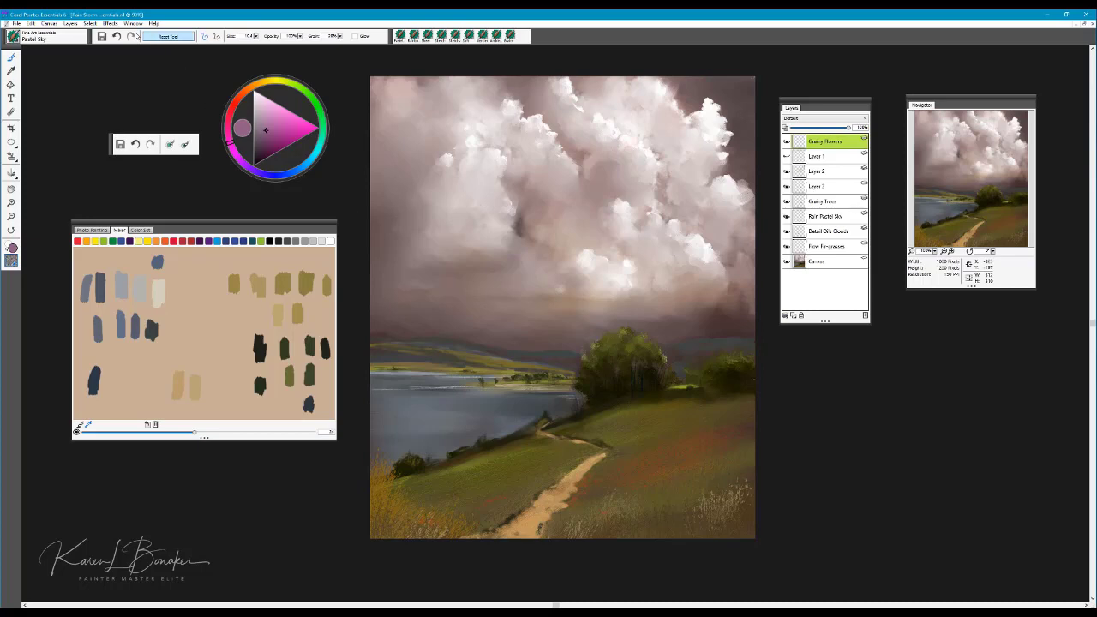
click(15, 41)
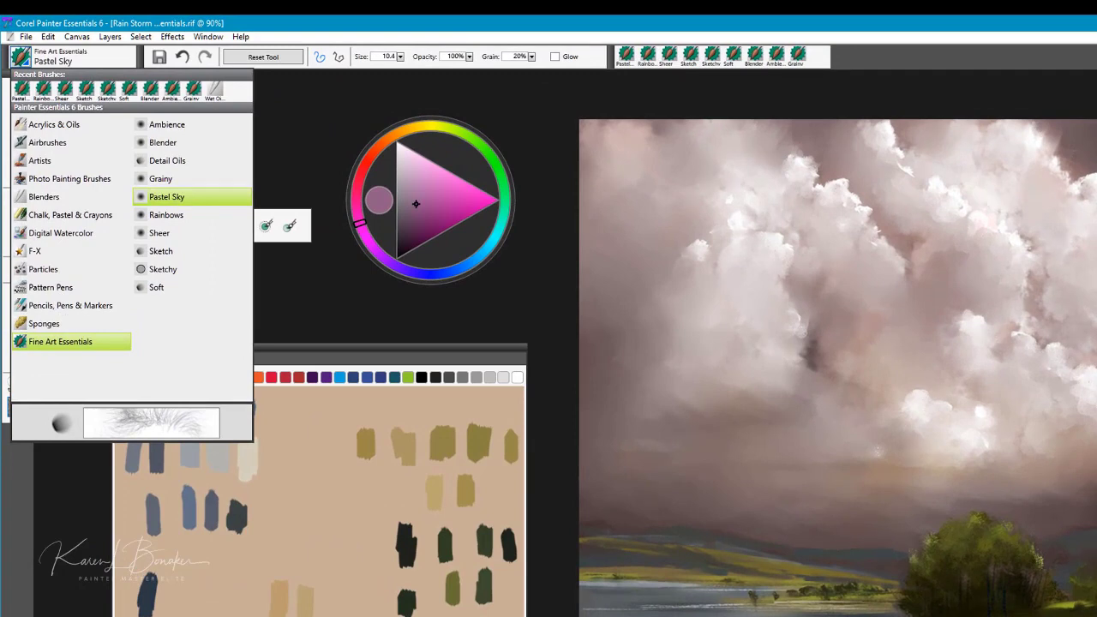
click(468, 310)
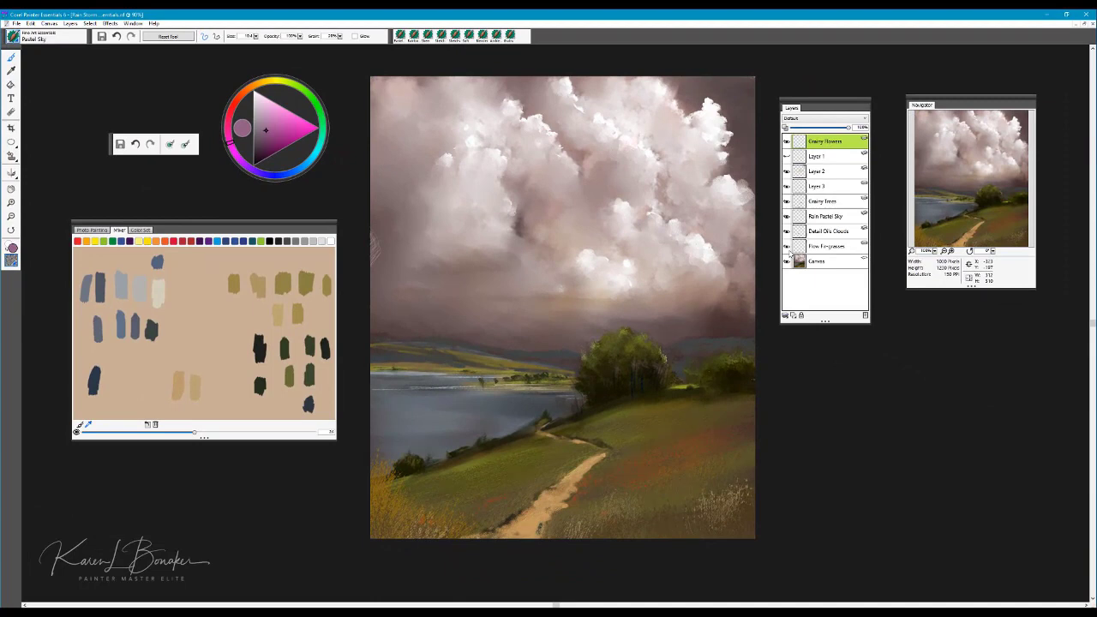
Step: Select the Flow Fir-grasses layer and choose the Flow Fur brush from the Particles category
click(833, 246)
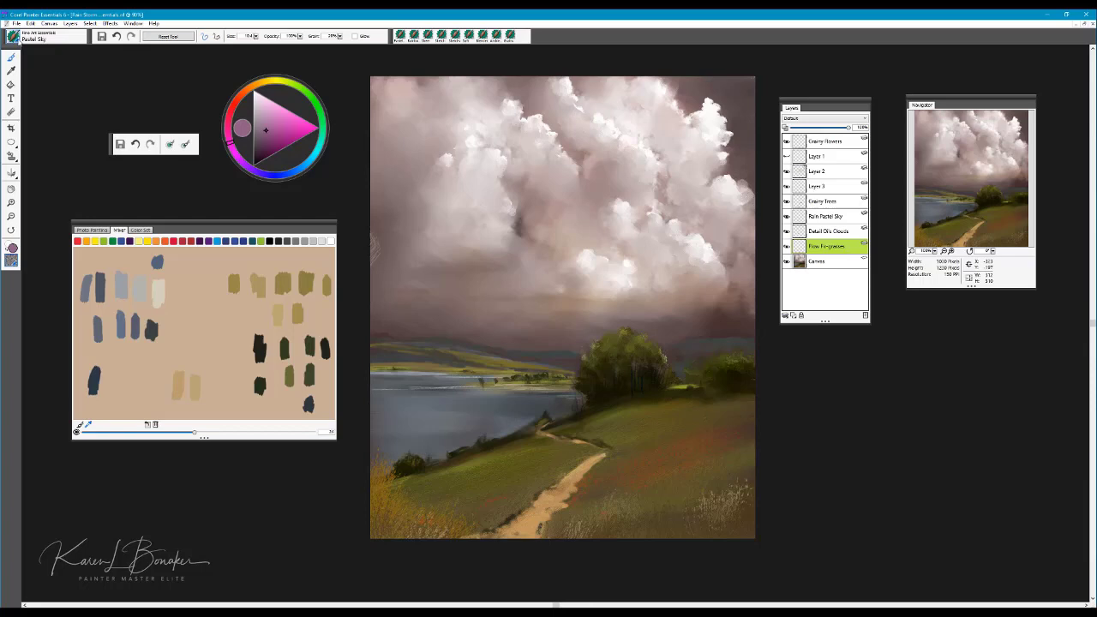
click(17, 40)
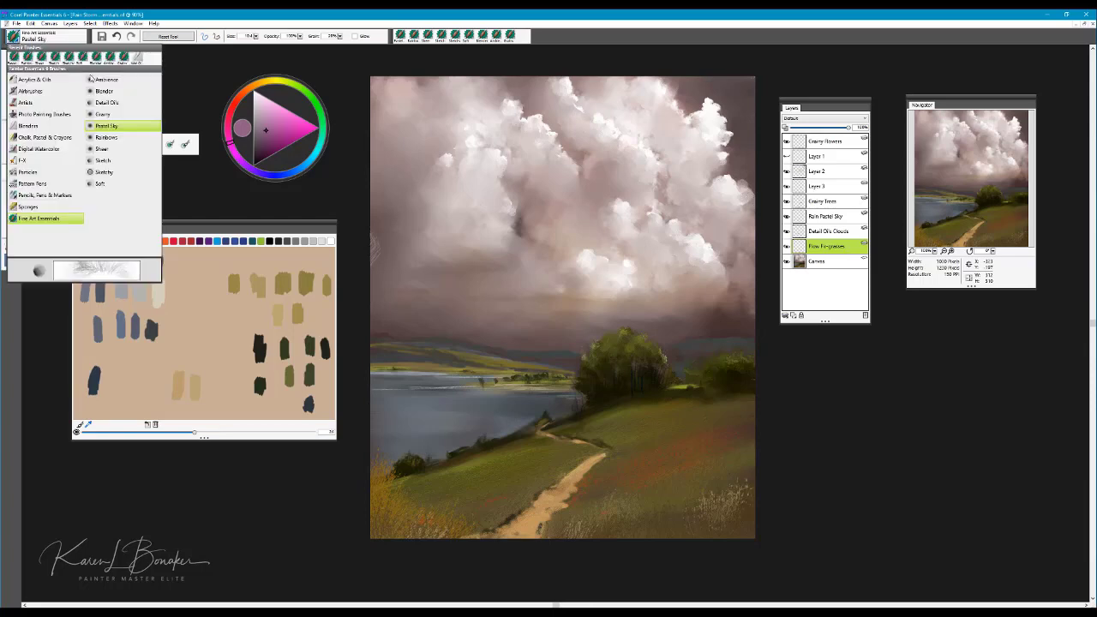
click(30, 173)
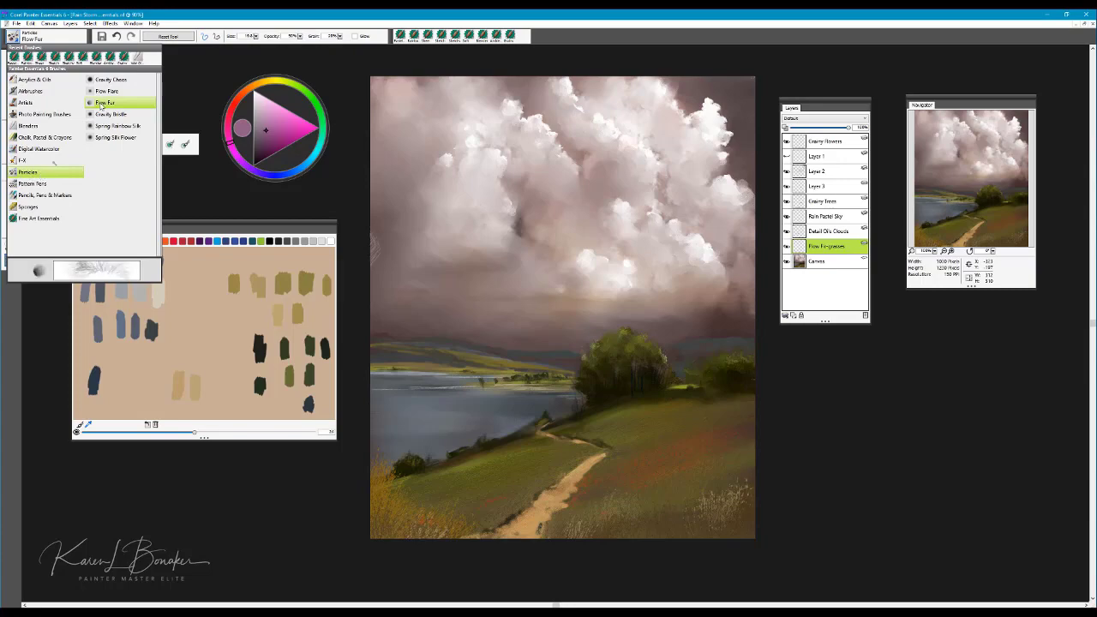
click(107, 103)
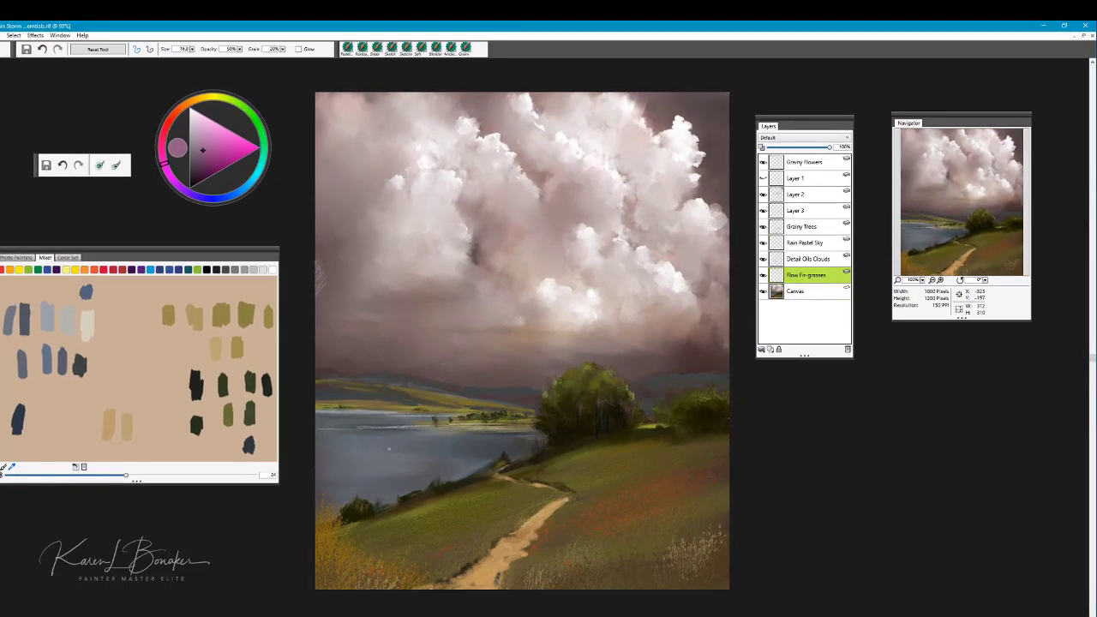
Step: Sample the grass color, brighten it to golden ochre and paint feathery grasses in both lower corners of the meadow
alt+click(344, 553)
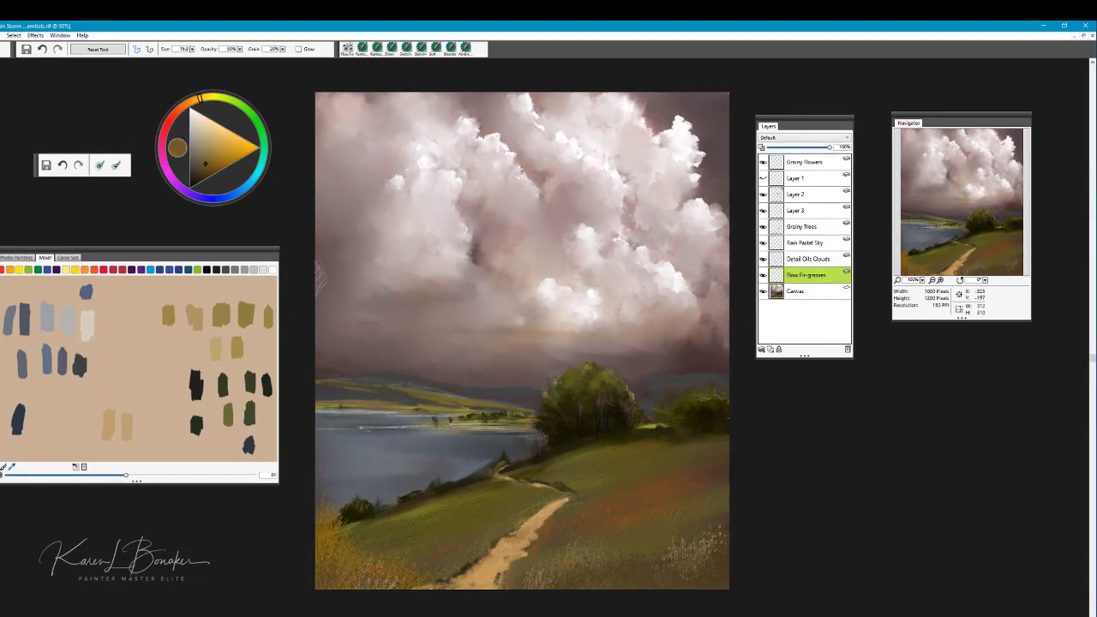
click(231, 162)
drag(614, 581, 605, 533)
mouse_move(619, 584)
mouse_down()
mouse_move(604, 532)
mouse_move(644, 565)
mouse_move(615, 545)
mouse_move(630, 582)
mouse_move(616, 533)
mouse_move(648, 588)
mouse_move(632, 540)
mouse_up()
mouse_move(657, 591)
mouse_down()
mouse_move(639, 528)
mouse_move(664, 592)
mouse_move(646, 535)
mouse_move(671, 588)
mouse_move(667, 532)
mouse_up()
mouse_move(698, 600)
mouse_down()
mouse_move(689, 528)
mouse_move(711, 577)
mouse_move(719, 532)
mouse_move(715, 596)
mouse_move(671, 542)
mouse_up()
mouse_move(619, 588)
mouse_down()
mouse_move(610, 546)
mouse_move(576, 526)
mouse_move(610, 549)
mouse_up()
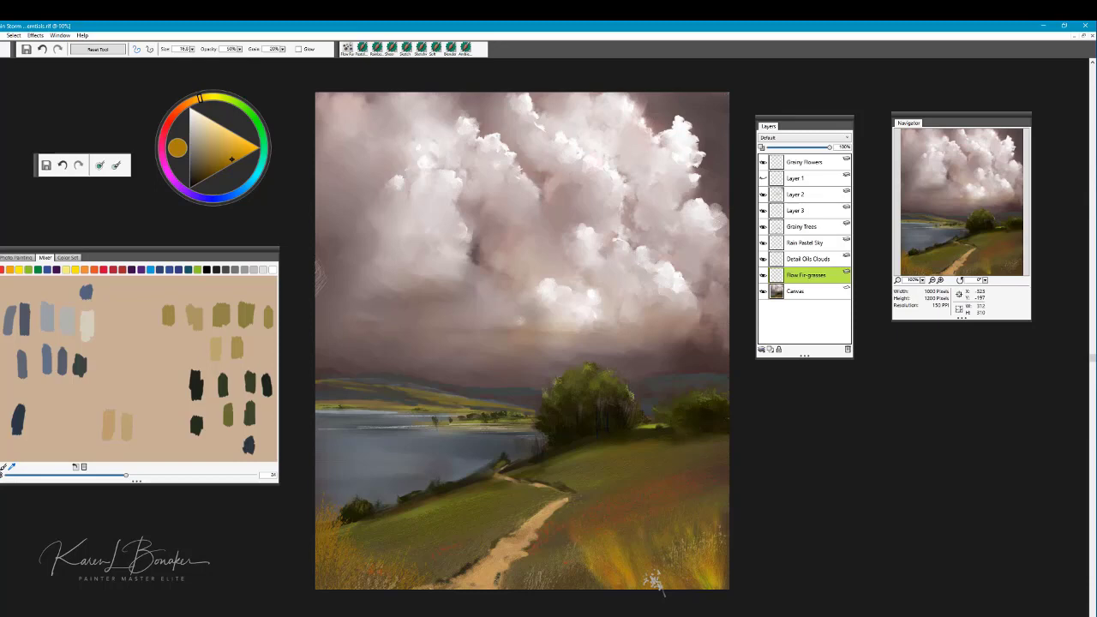
drag(660, 600, 645, 573)
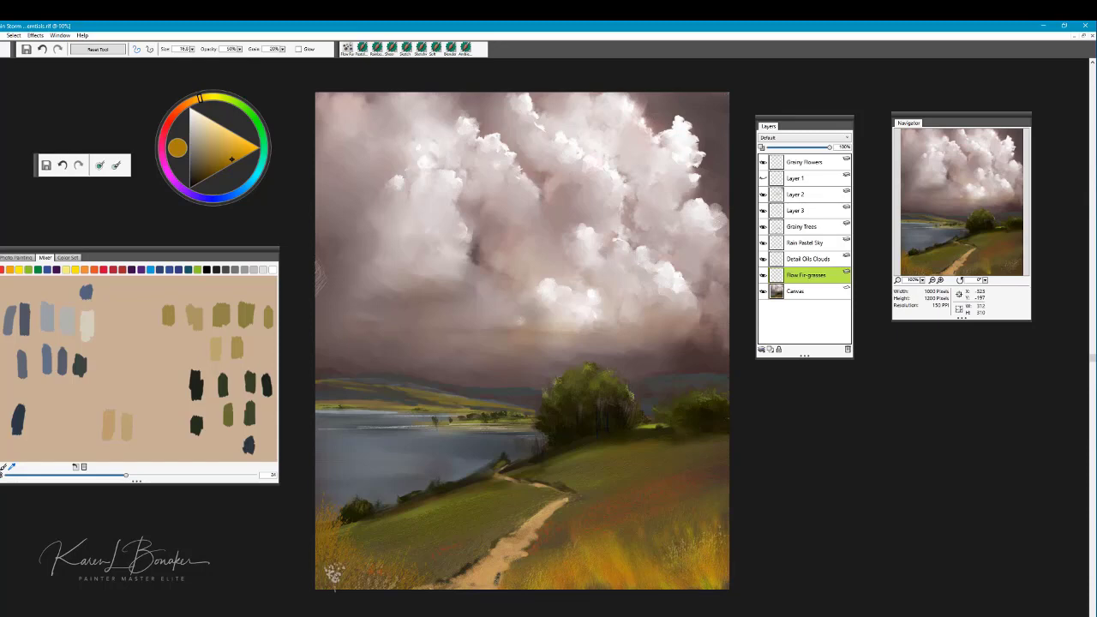
mouse_move(362, 573)
mouse_down()
mouse_move(325, 532)
mouse_move(358, 549)
mouse_move(308, 546)
mouse_move(380, 574)
mouse_move(318, 565)
mouse_up()
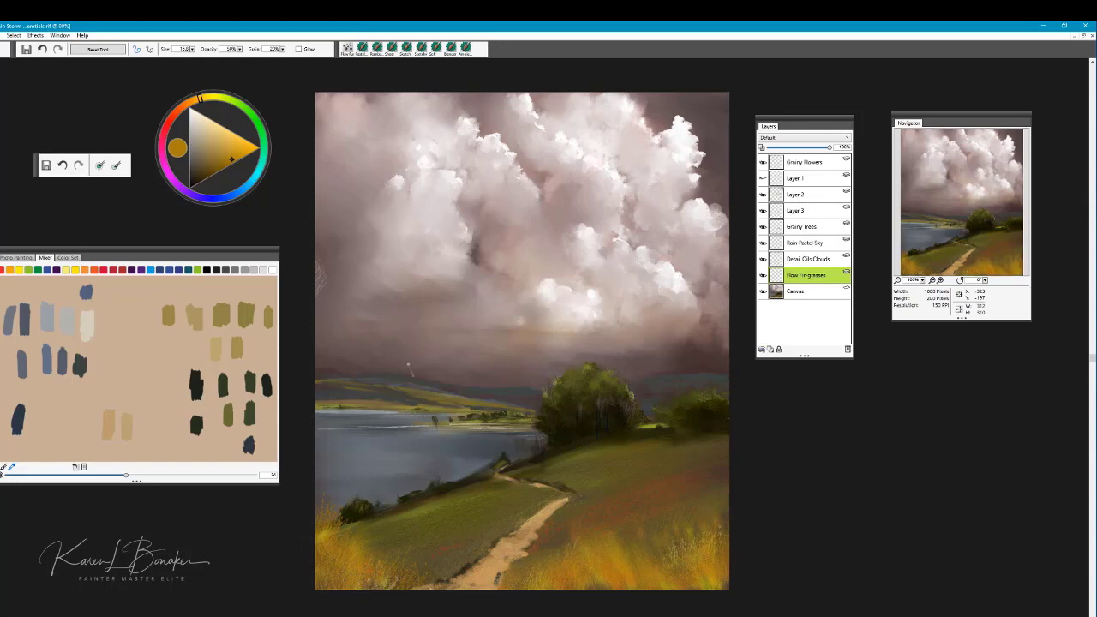
Step: Sample darker olive tones from the landscape and deepen the golden grasses in both lower corners
alt+click(412, 572)
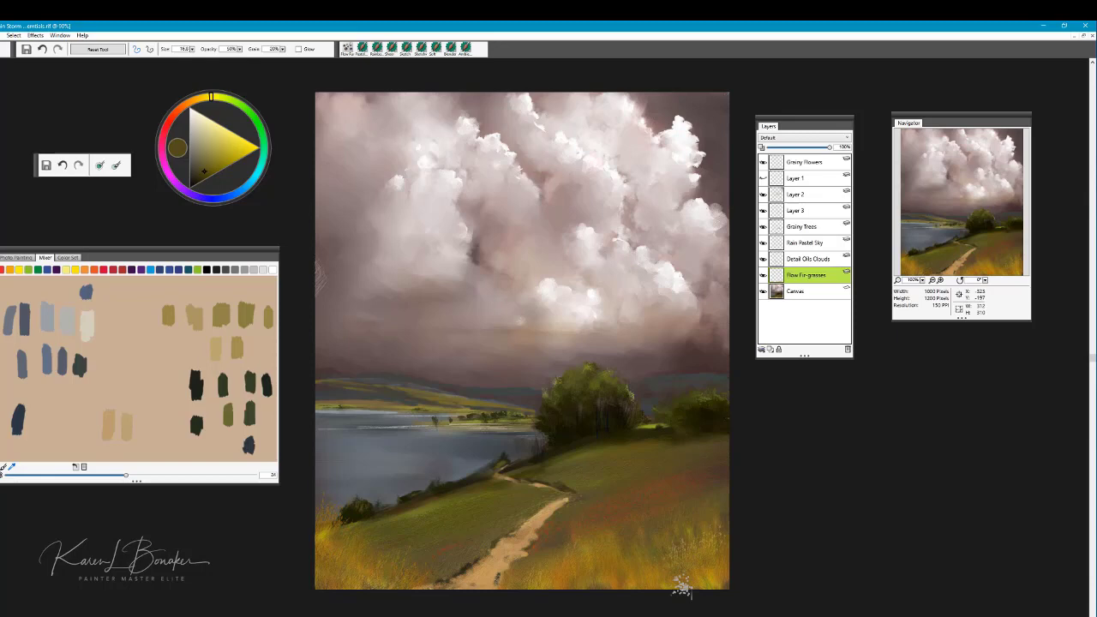
alt+click(630, 420)
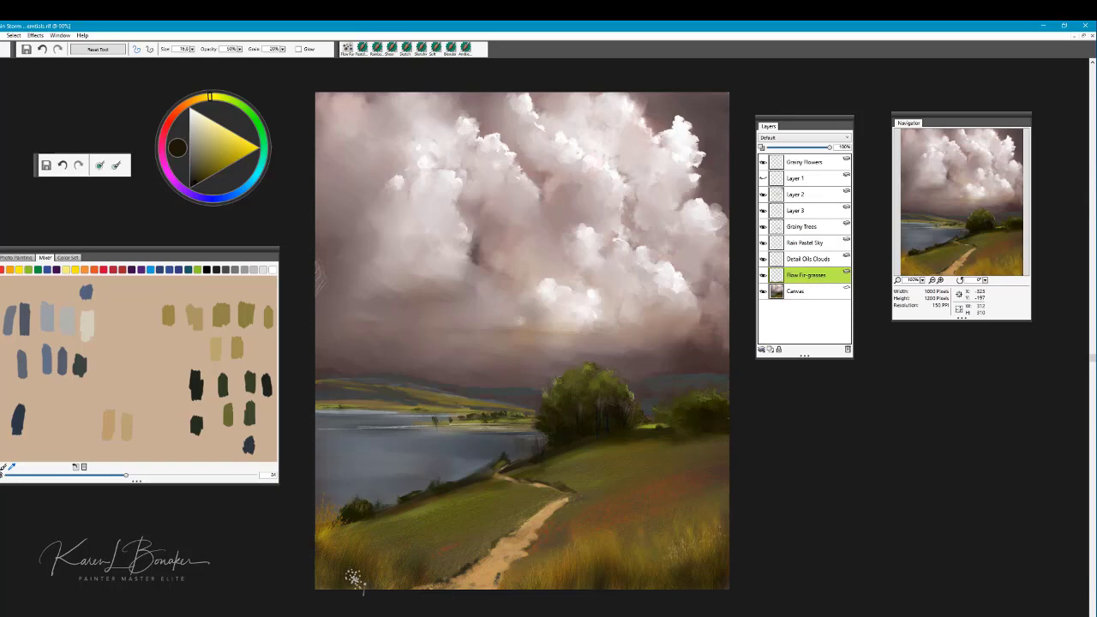
drag(431, 512, 434, 509)
alt+click(432, 511)
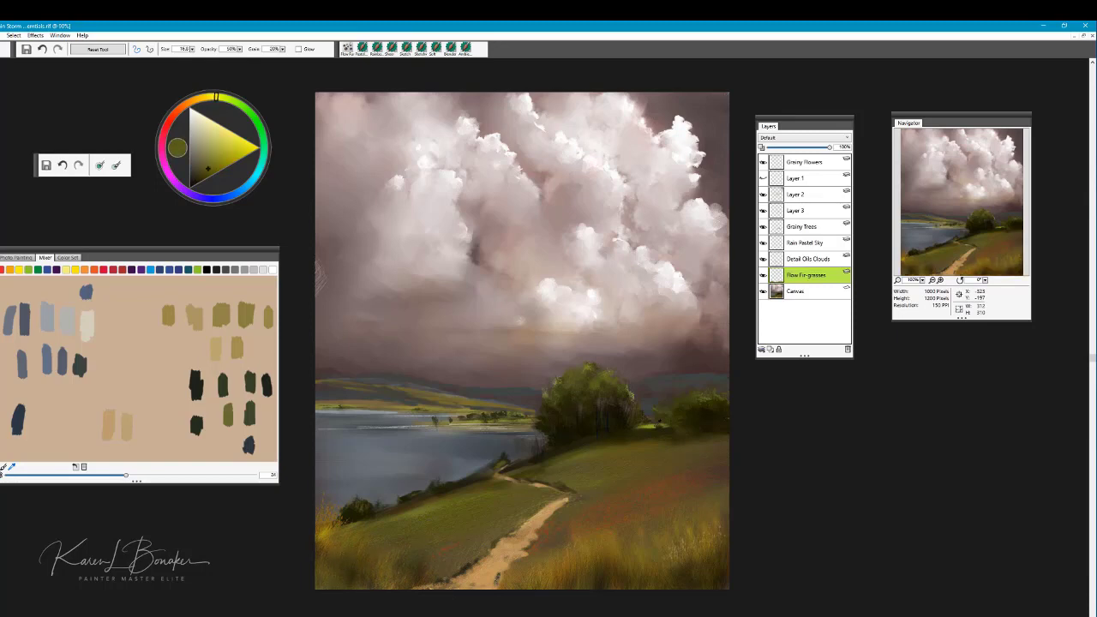
Step: Add yellow-green blades to the lower-right grasses and dark olive strokes to the lower-left grasses using colors sampled from the painting
alt+click(656, 422)
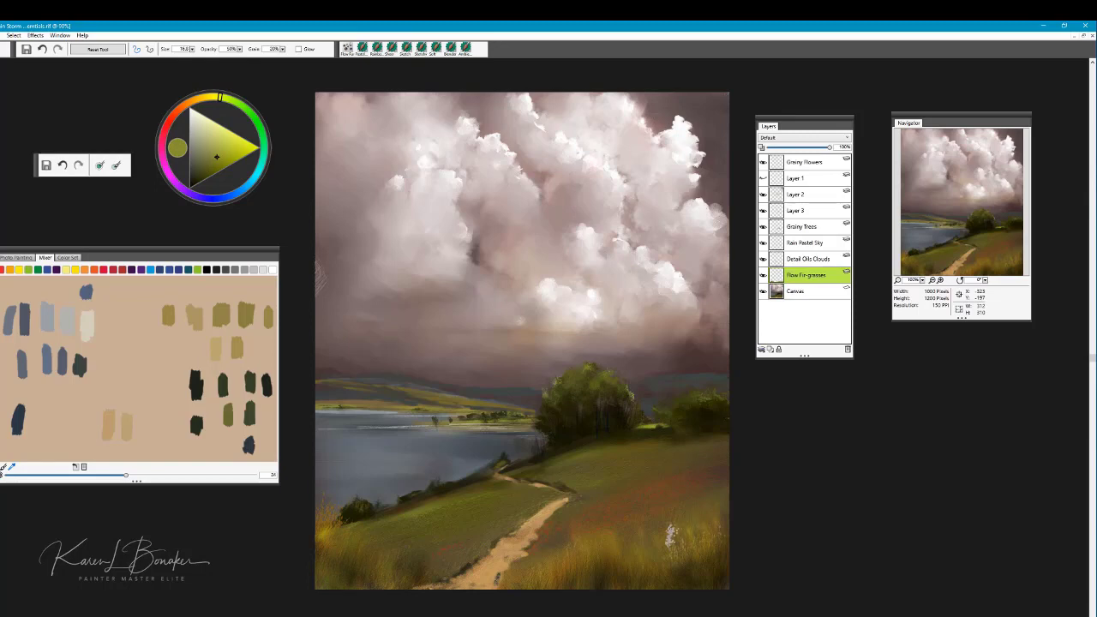
drag(674, 540, 699, 525)
mouse_move(678, 562)
mouse_down()
mouse_move(712, 538)
mouse_move(702, 586)
mouse_move(724, 561)
mouse_up()
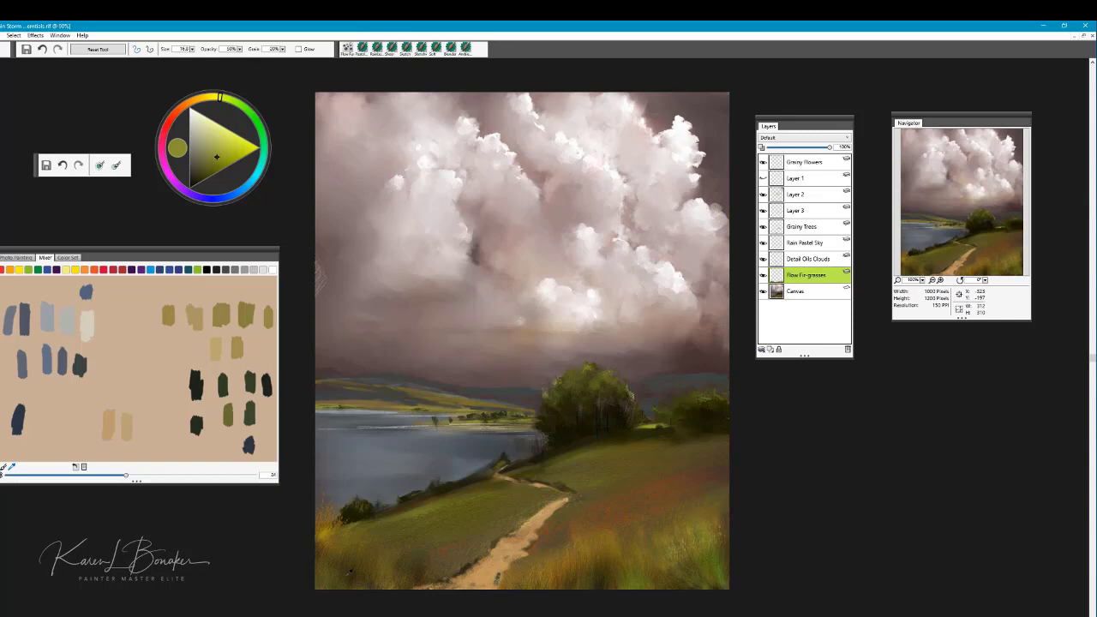
alt+click(349, 572)
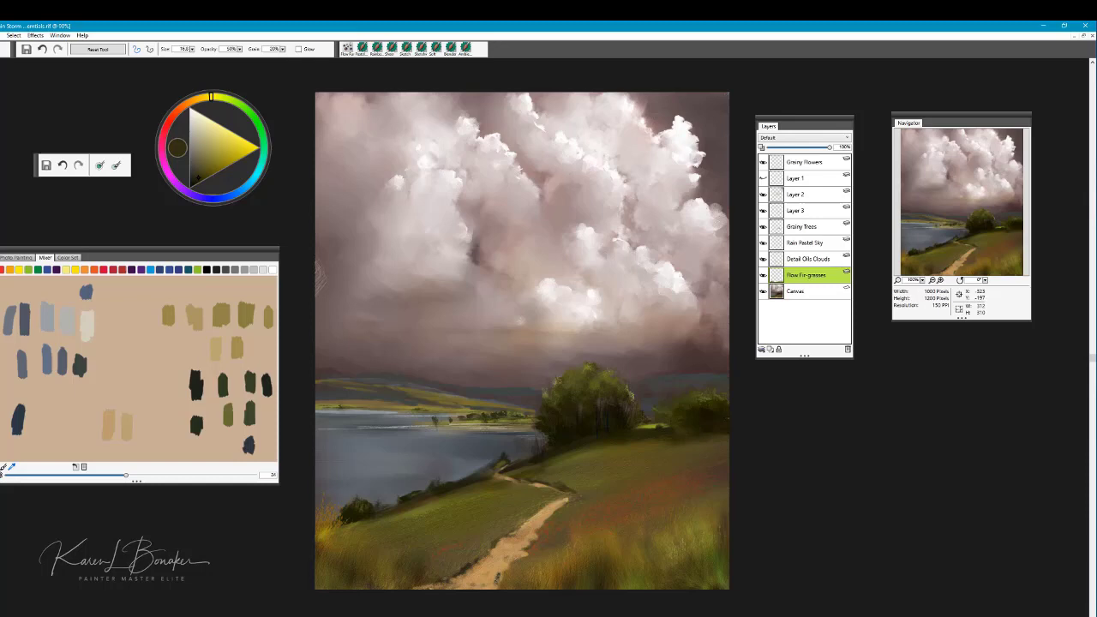
drag(334, 583, 325, 555)
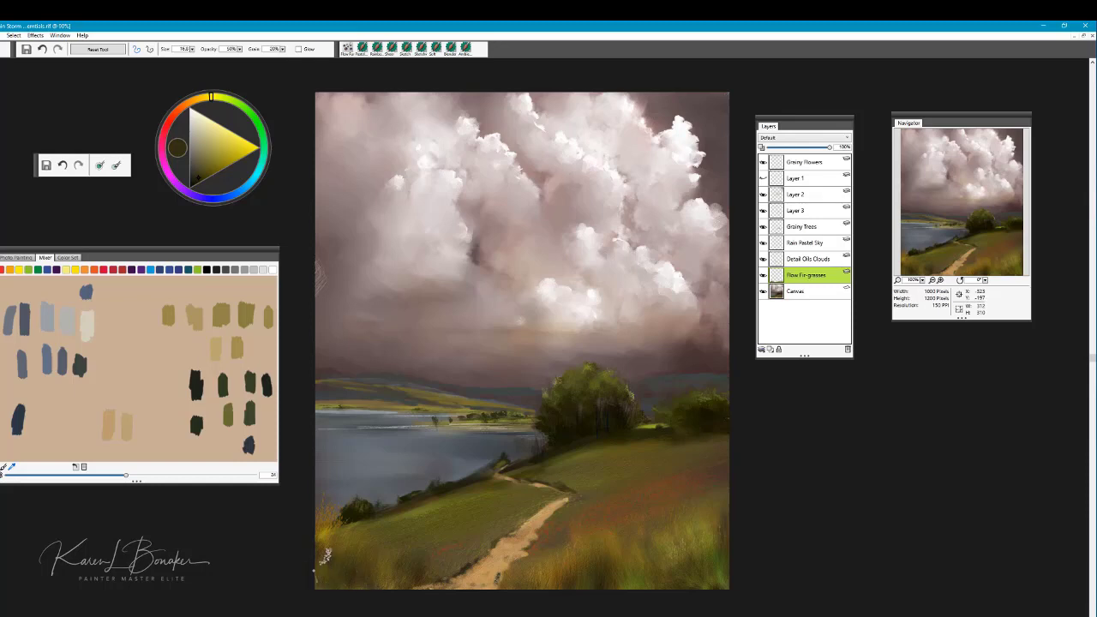
Step: Select the Detail Oils Clouds layer and switch to the Fine Art Essentials Detail Oils brush
click(823, 259)
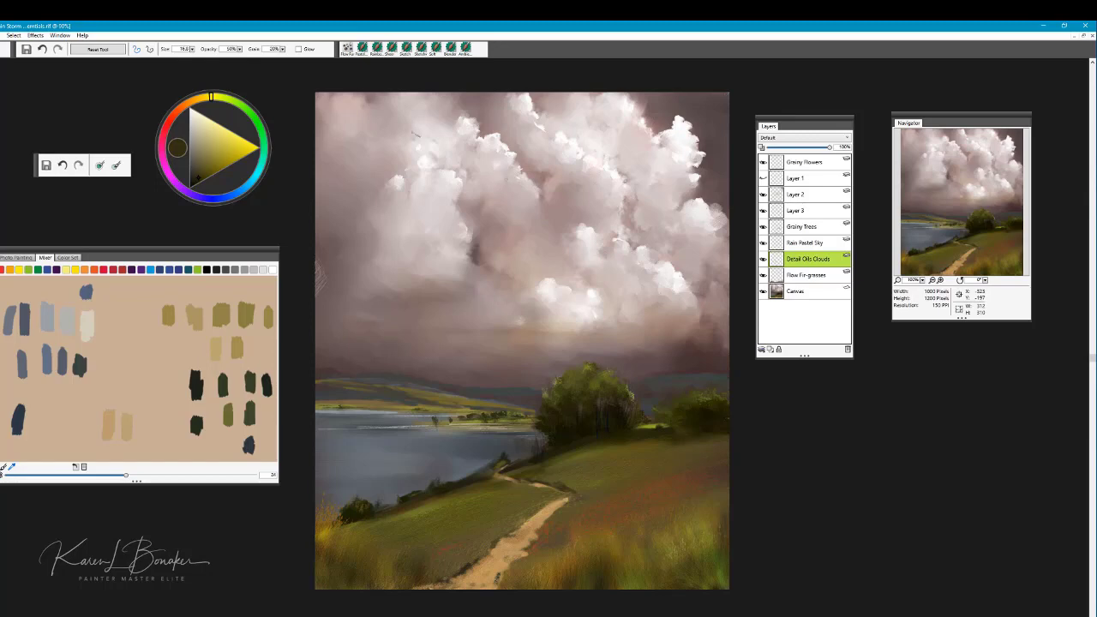
click(3, 48)
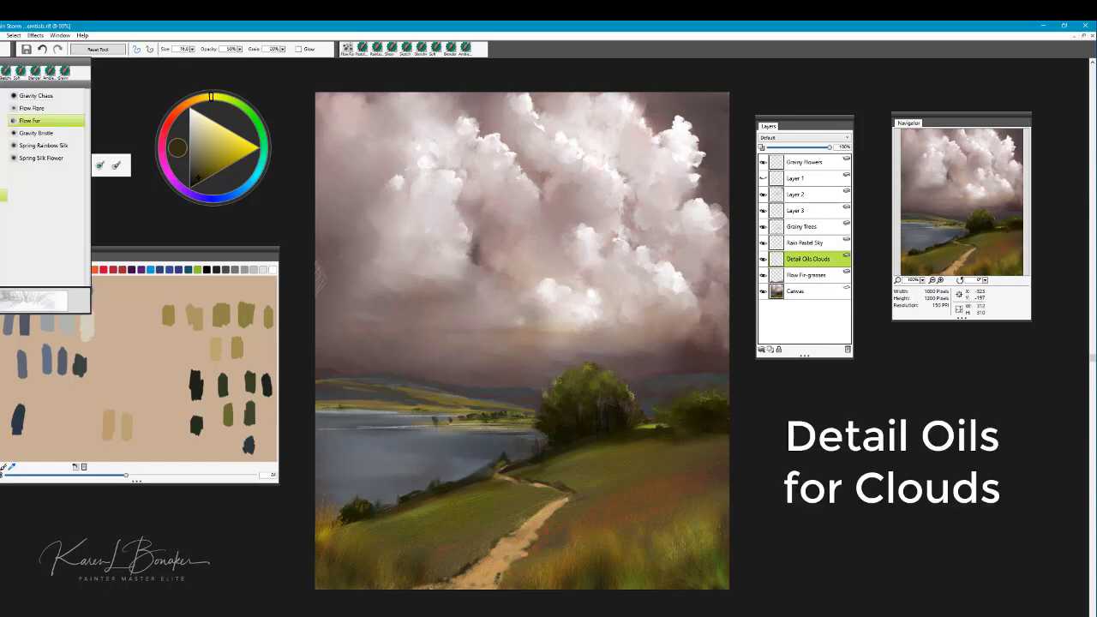
click(2, 245)
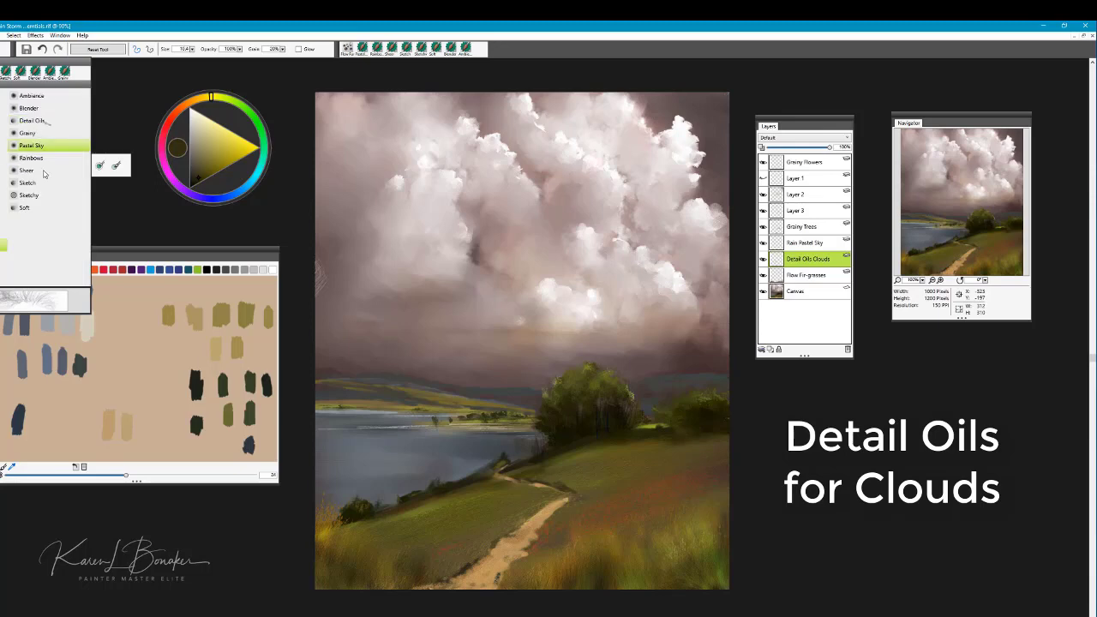
click(31, 122)
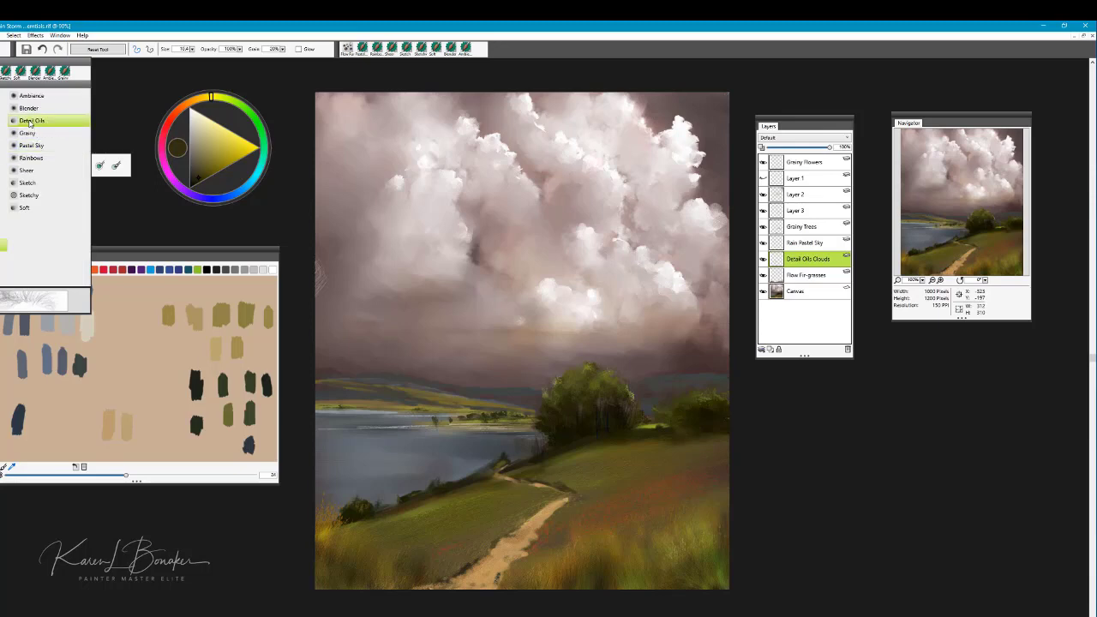
click(4, 49)
click(38, 122)
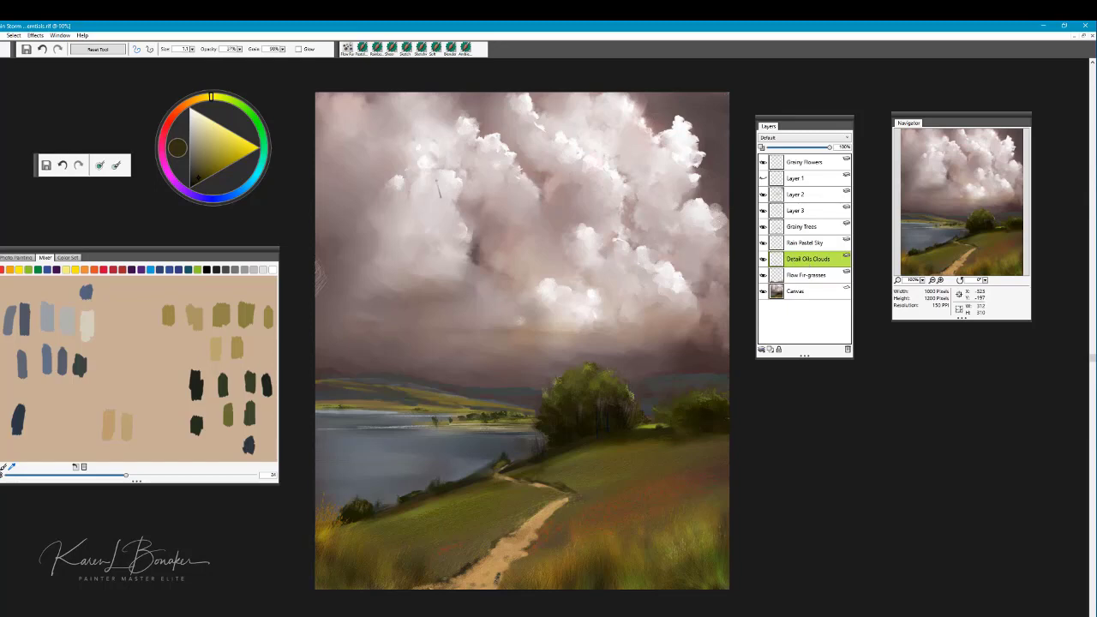
Step: Dab highlights along the upper cloud edges with a pale grey sampled from the clouds, then with pure white
alt+click(473, 118)
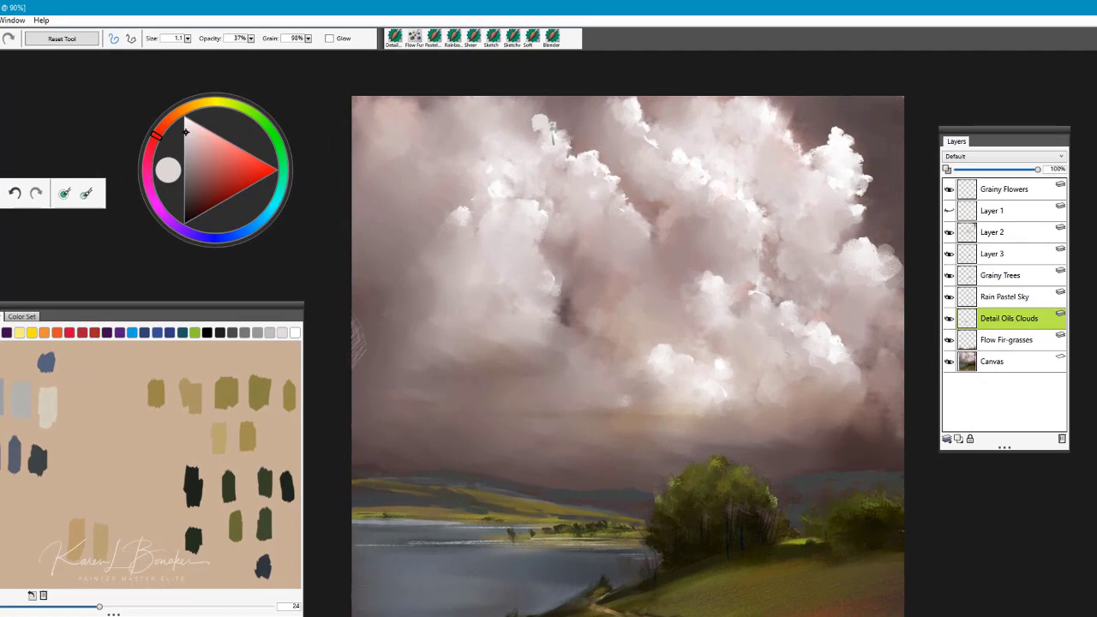
mouse_move(534, 115)
mouse_down()
mouse_move(525, 109)
mouse_move(529, 132)
mouse_move(491, 133)
mouse_move(530, 105)
mouse_up()
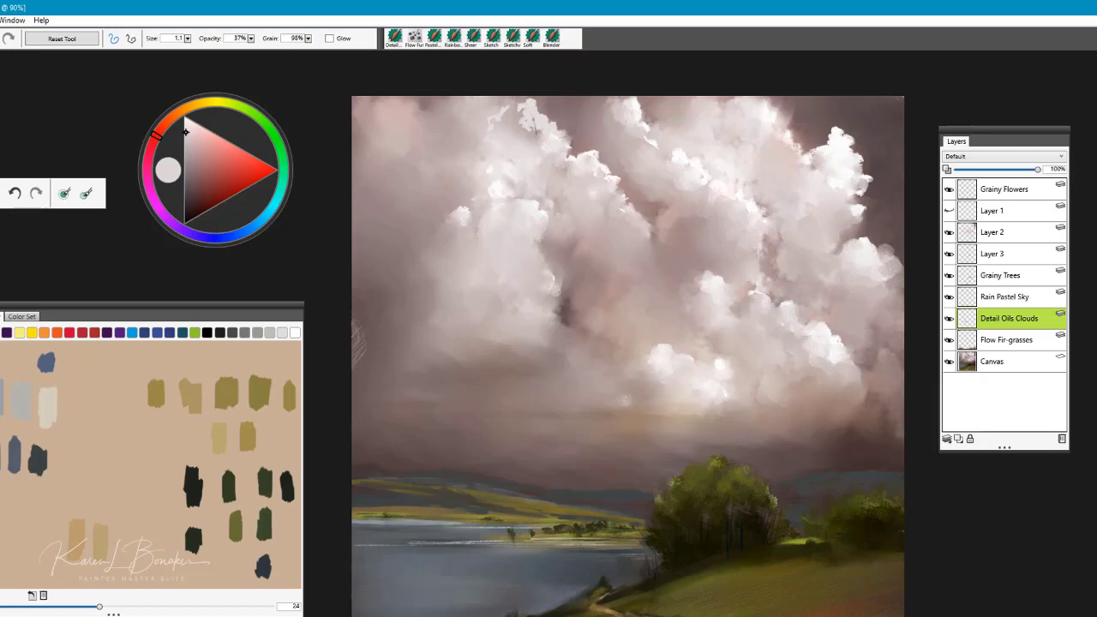
drag(534, 118, 557, 142)
drag(480, 125, 497, 119)
click(185, 119)
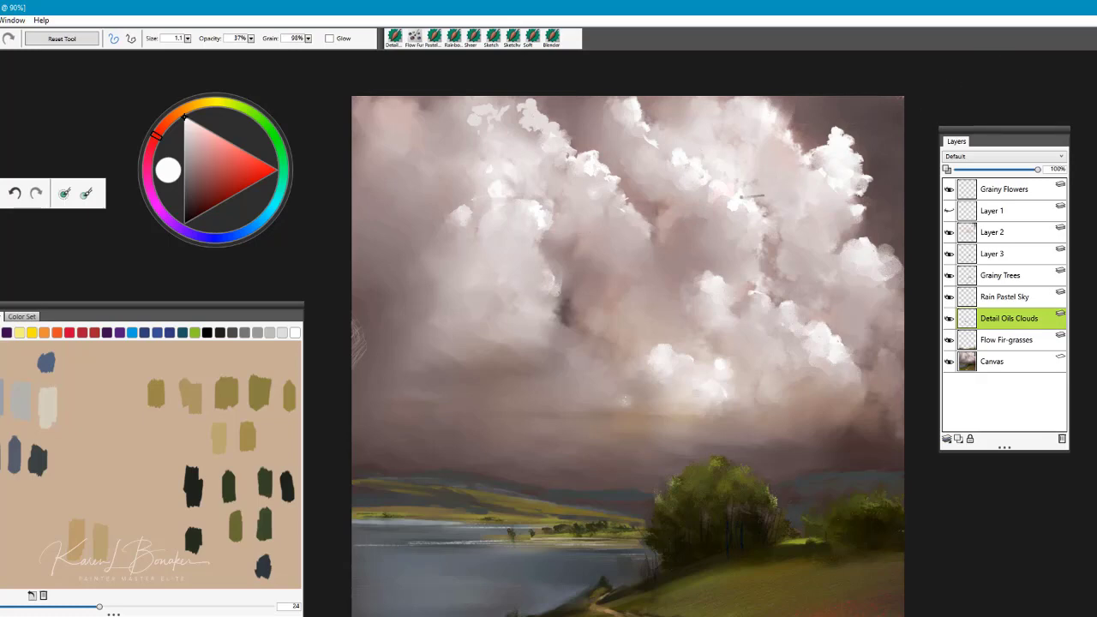
Step: Dab pure white highlights on the lower-right cloud edges and along the middle cloud contours
drag(785, 307, 779, 313)
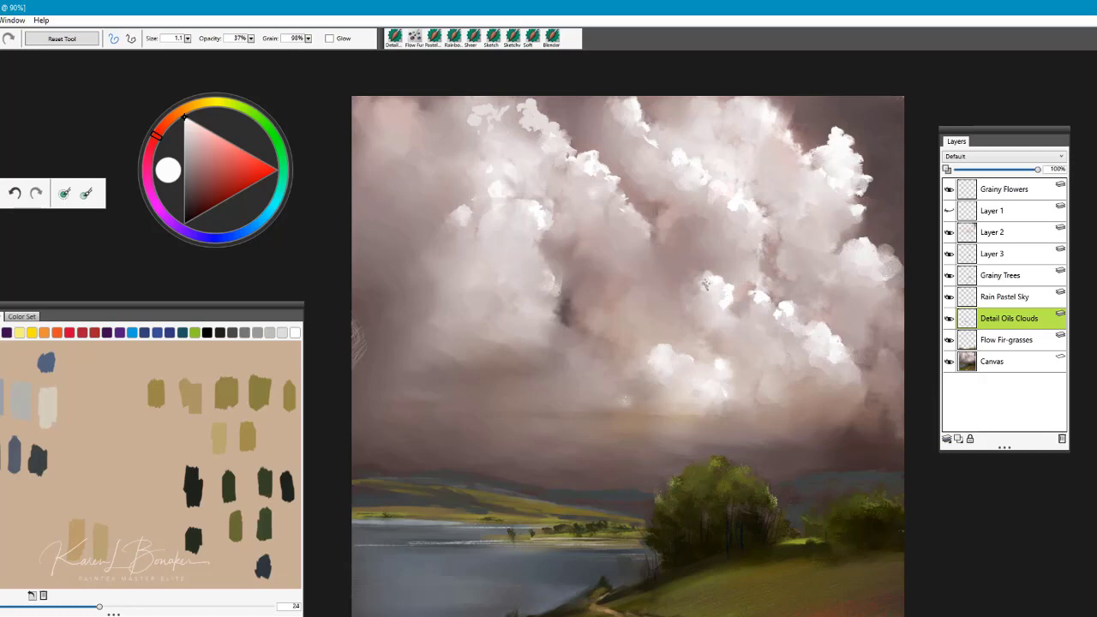
drag(630, 226, 637, 231)
drag(709, 209, 712, 202)
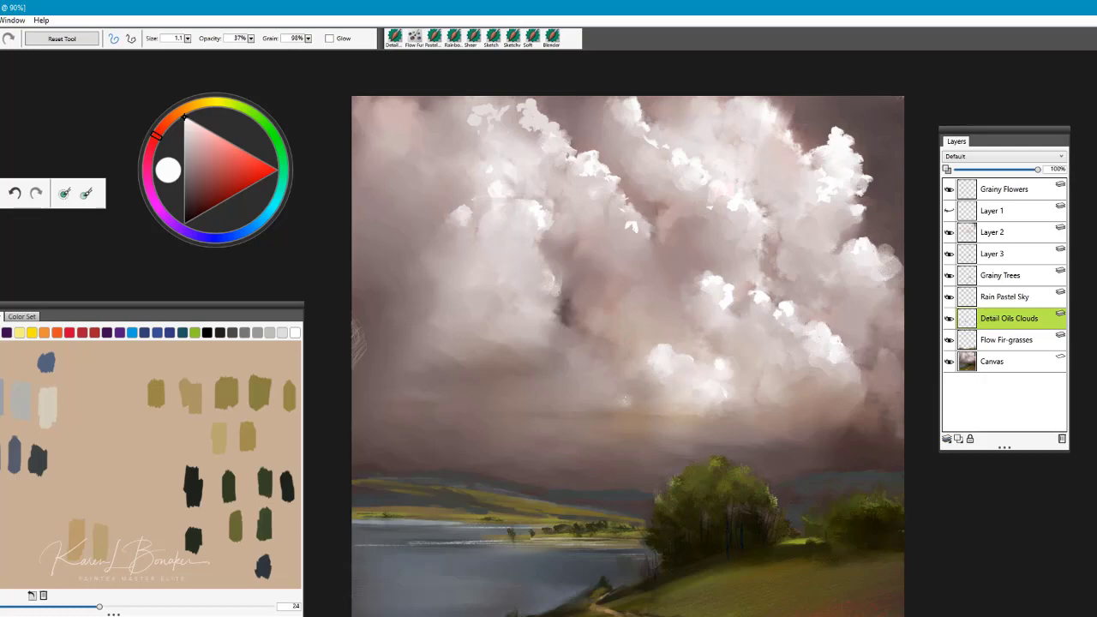
Step: Drop the Detail Oils Clouds layer onto the canvas
key(ctrl+b)
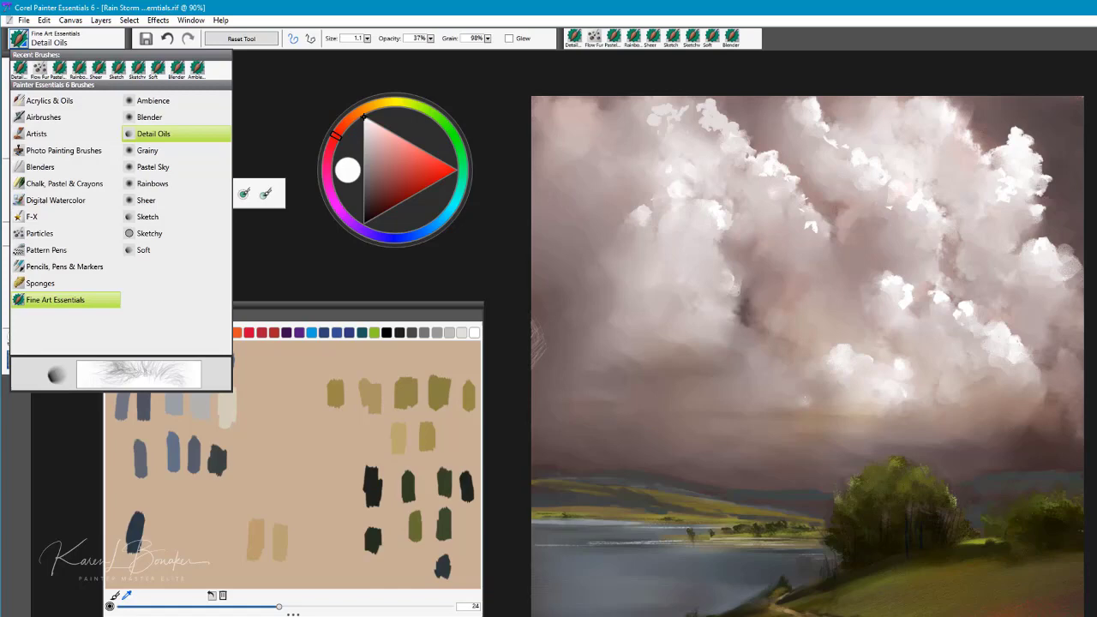
key(Escape)
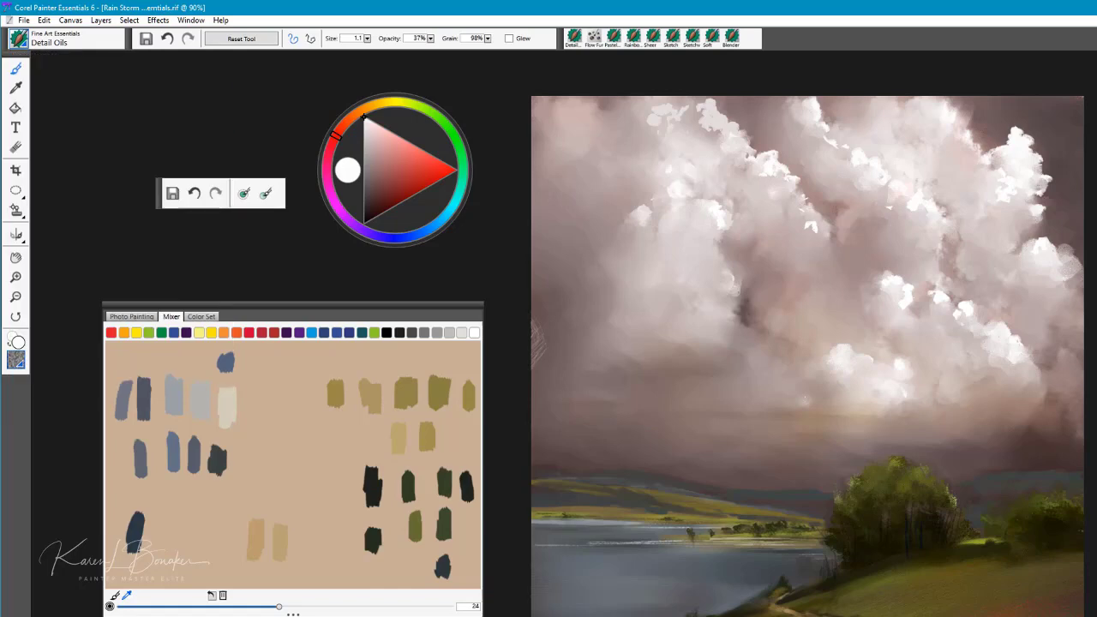
click(1066, 416)
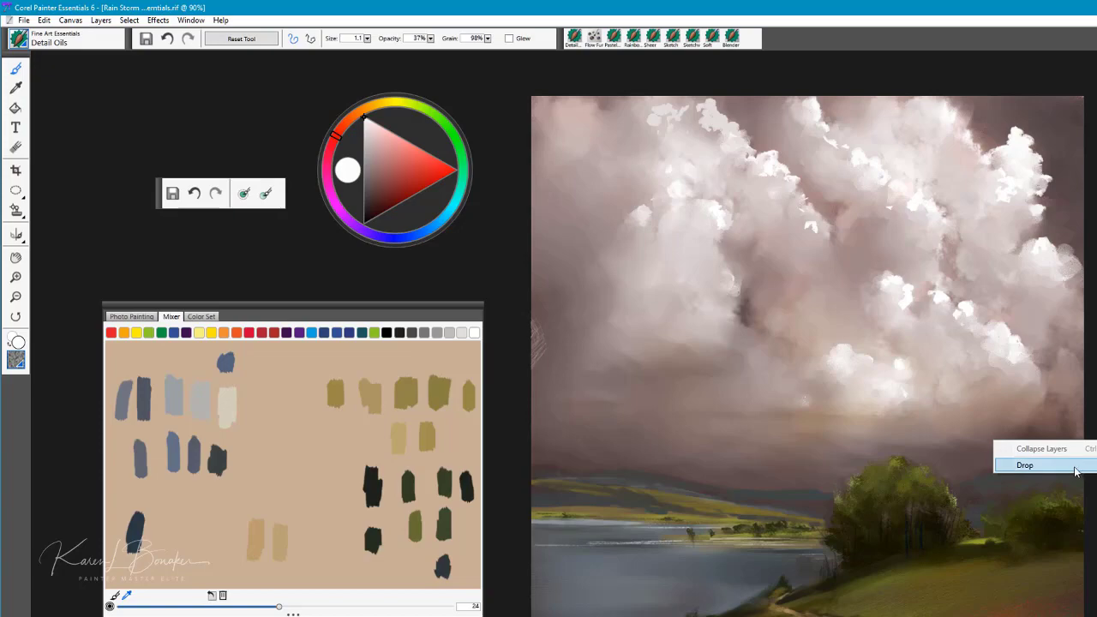
click(1075, 468)
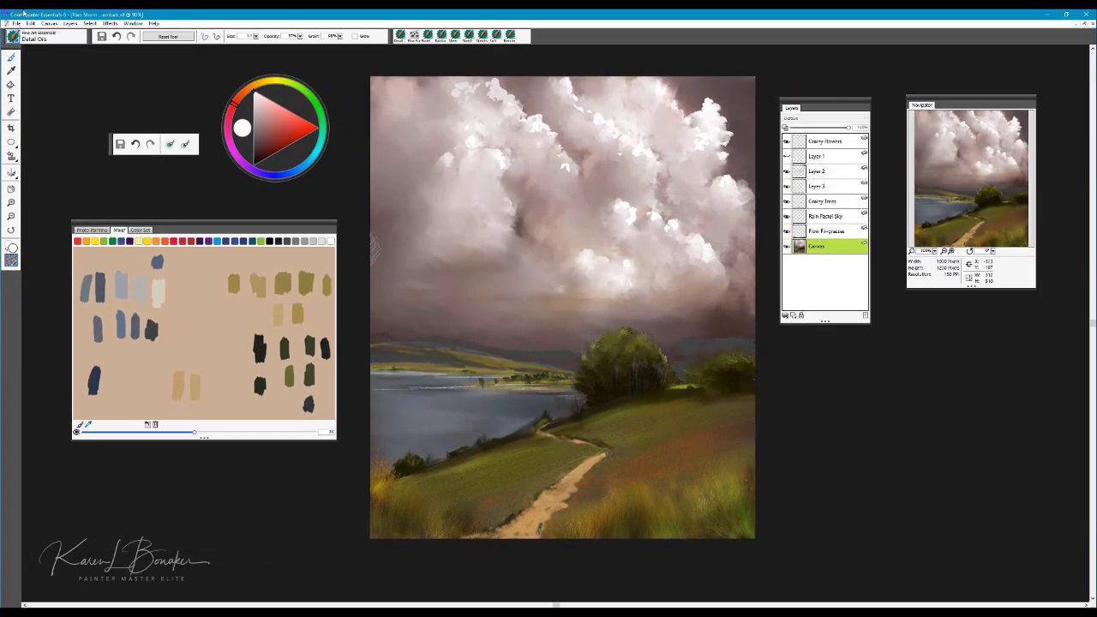
Step: Soften the white cloud highlights with the Just Add Water brush from Blenders and select the Rain Pastel Sky layer
click(15, 39)
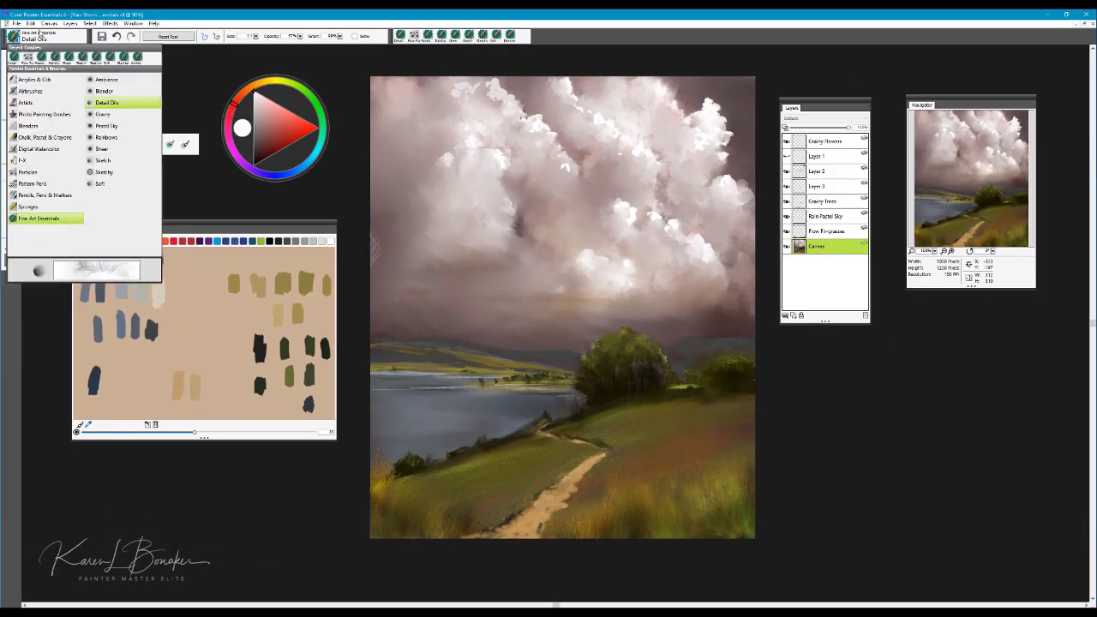
click(27, 127)
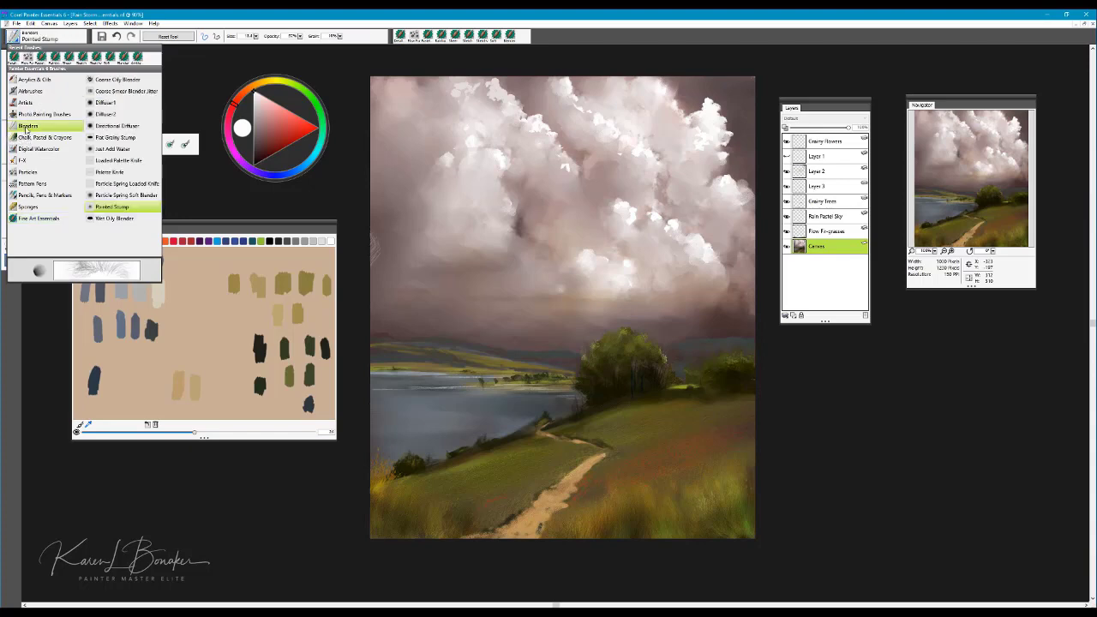
click(115, 150)
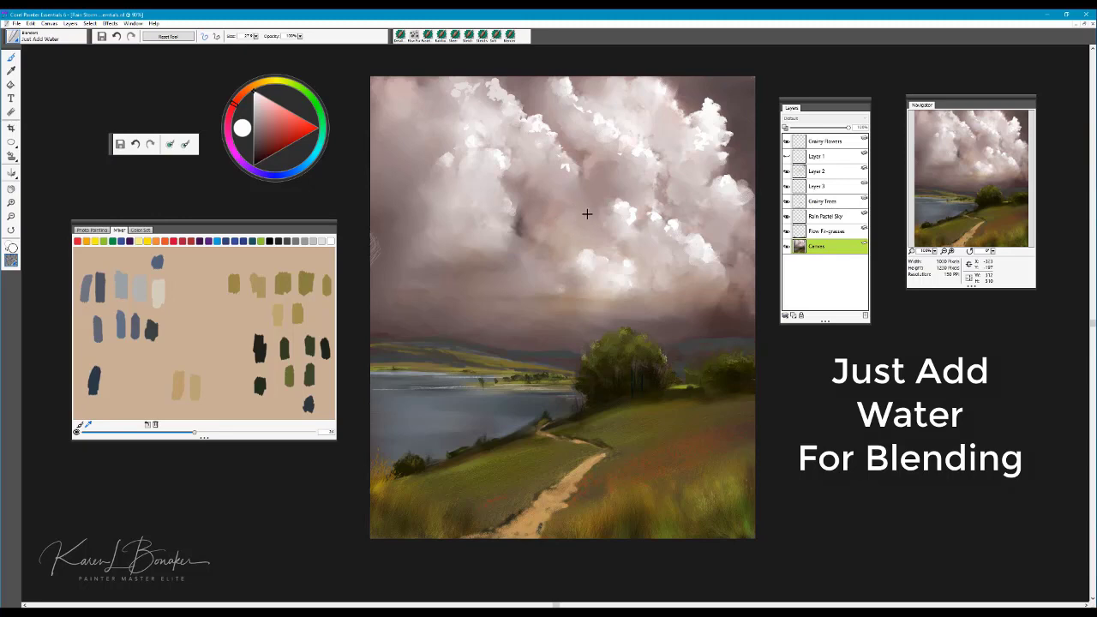
drag(588, 214, 587, 214)
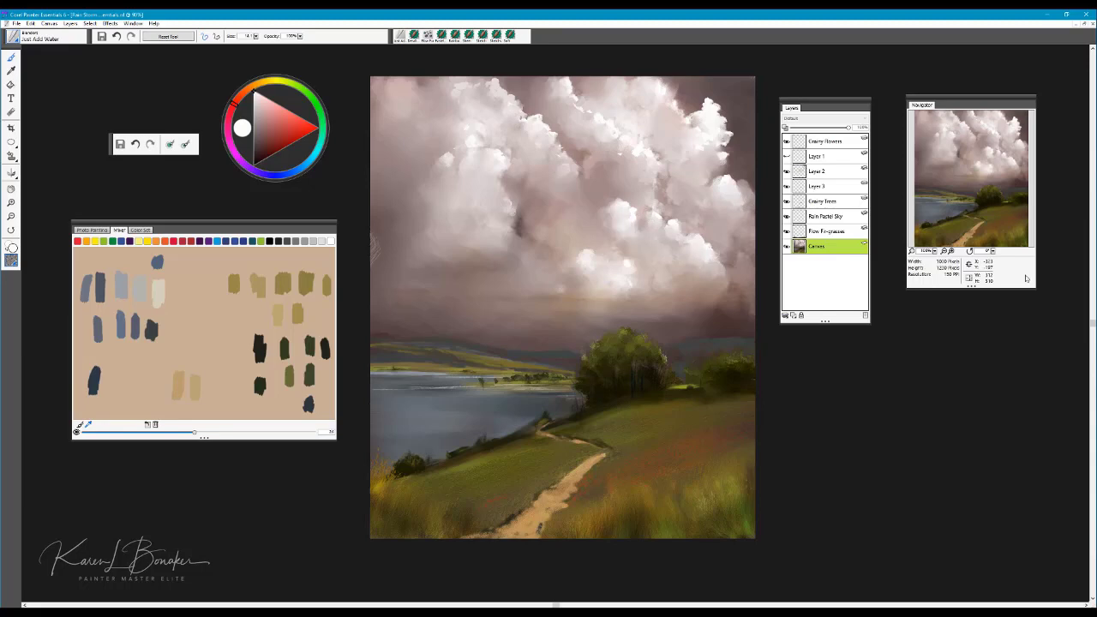
click(842, 220)
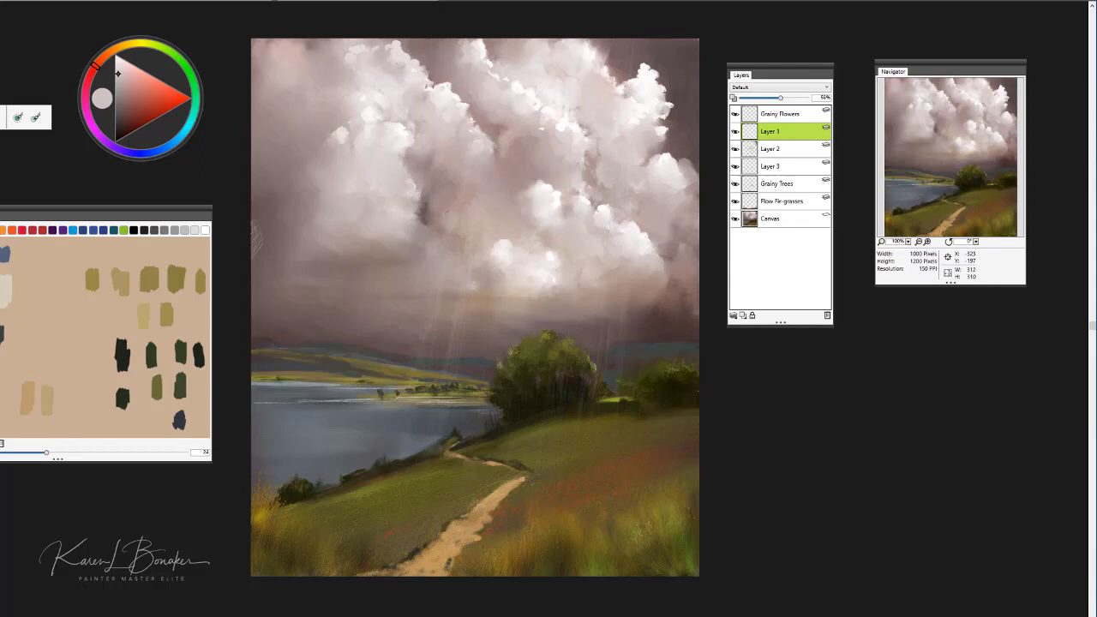
Step: Try a pale rain streak over the meadow on Layer 1, undo it, and lower the layer's opacity
drag(436, 431, 424, 486)
key(ctrl+z)
drag(781, 100, 767, 100)
Step: Select the Grainy Trees layer and dab leaf highlights on the large tree's crown with olive tones sampled from the painting
click(801, 185)
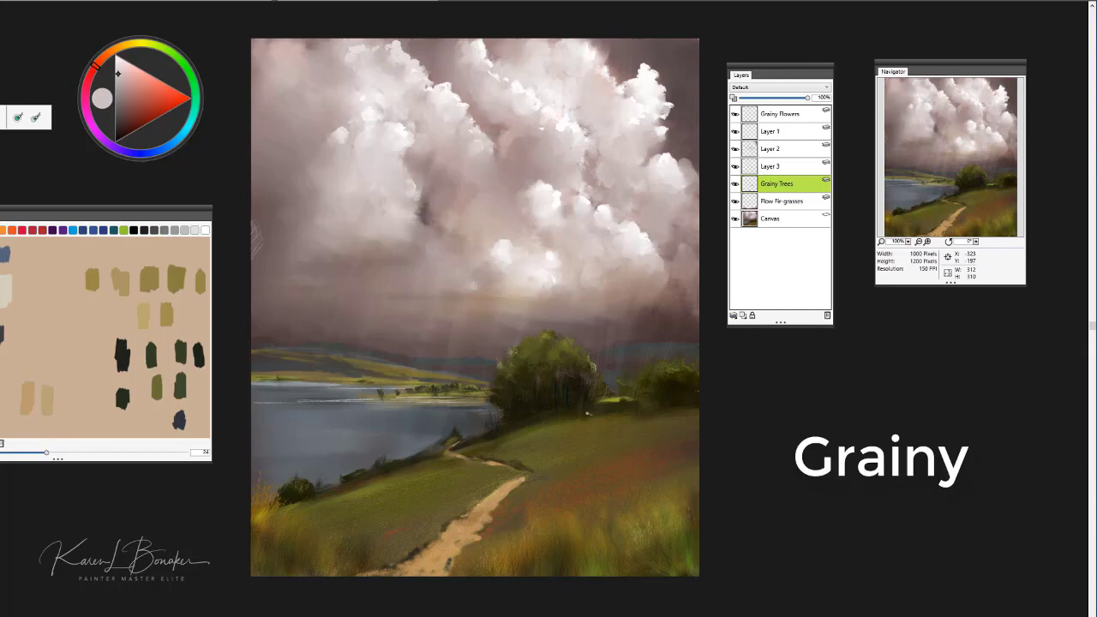
alt+click(672, 516)
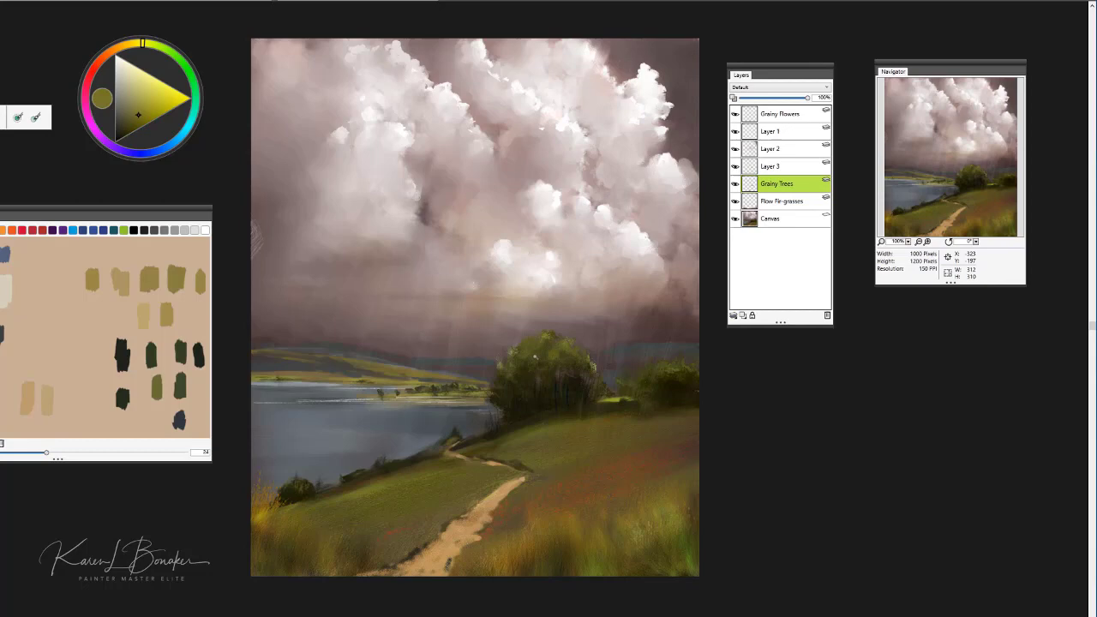
drag(528, 353, 533, 353)
alt+click(573, 360)
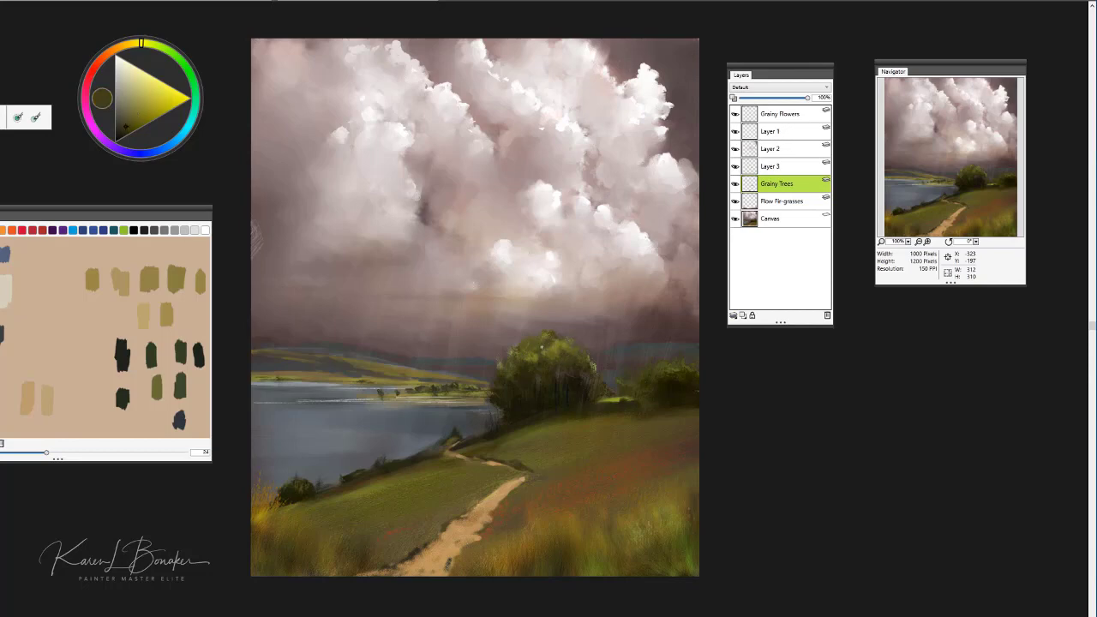
alt+click(547, 343)
alt+click(545, 345)
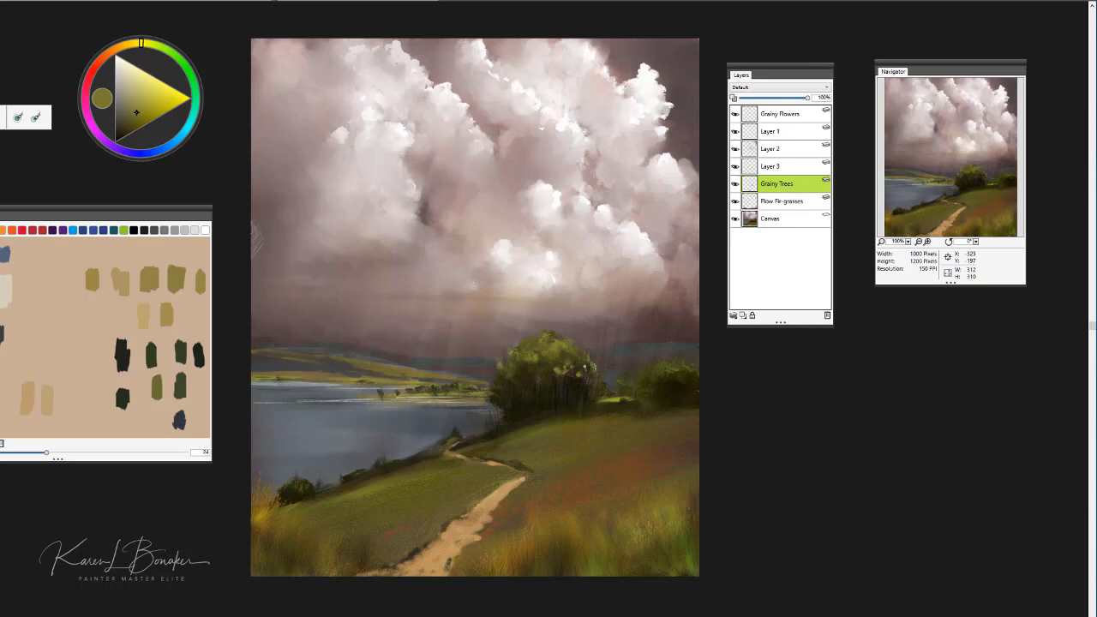
Step: Sample darker olive tones from the large tree and dab shadows into its lower-right foliage
alt+click(569, 369)
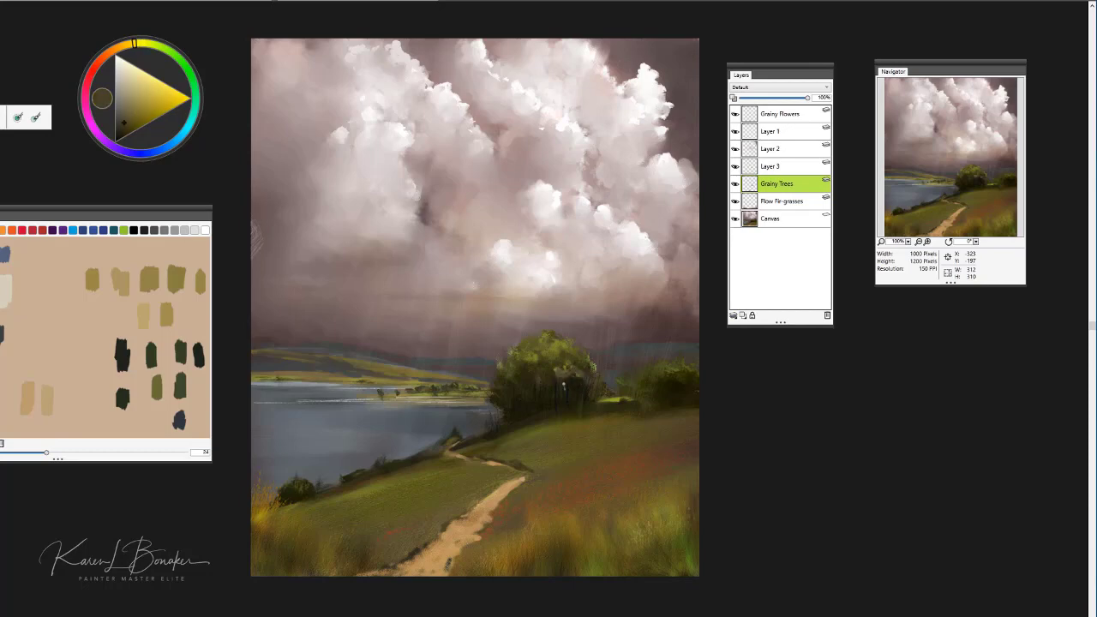
alt+click(563, 367)
alt+click(566, 364)
alt+click(571, 374)
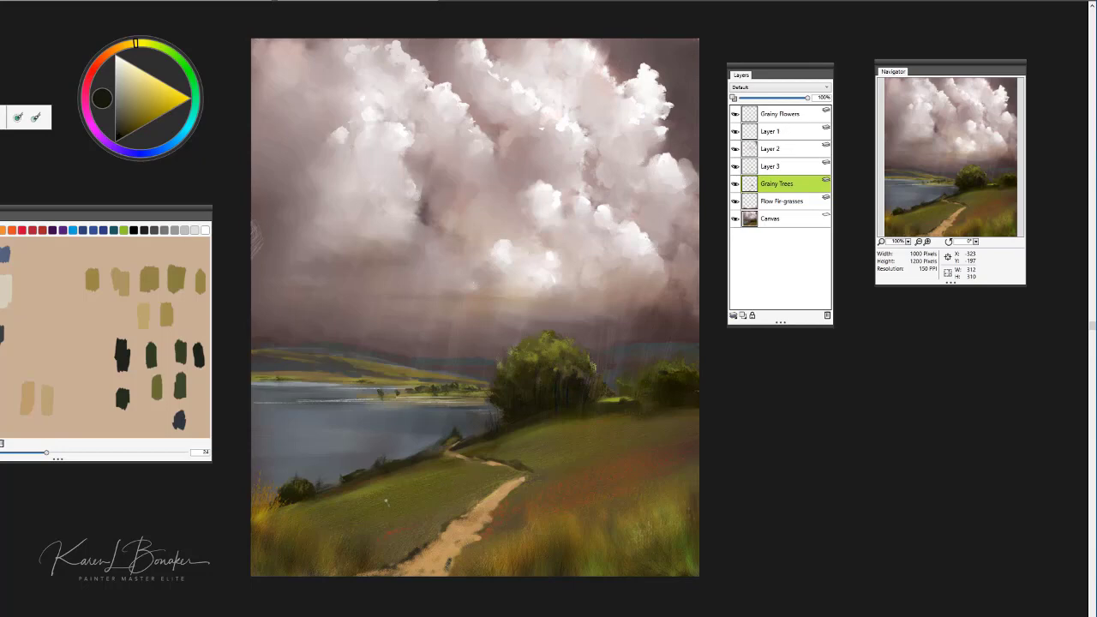
Step: Brush dark shadow strokes across the left meadow, at the path's bend and along the path's lower-left edge
drag(392, 519, 432, 500)
drag(518, 466, 527, 468)
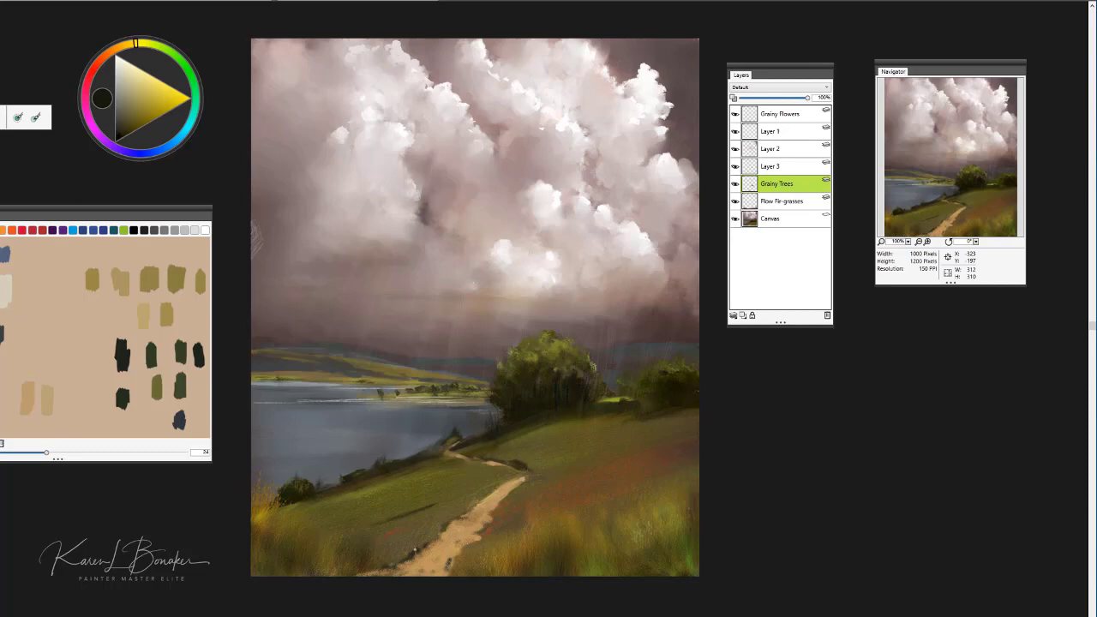
mouse_move(417, 552)
mouse_down()
mouse_move(420, 560)
mouse_move(364, 577)
mouse_up()
drag(445, 505, 380, 526)
alt+click(451, 503)
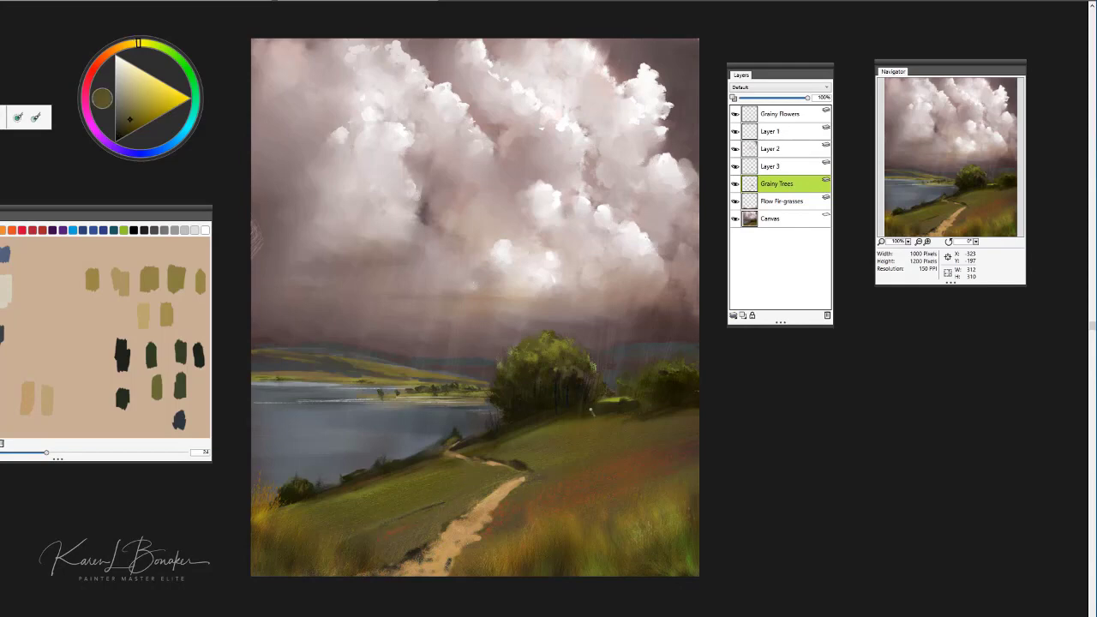
Step: Sample the bright yellow-green beside the large tree and brush sunlit strokes on the slope below it and the left meadow
alt+click(435, 473)
alt+click(616, 397)
mouse_move(579, 427)
mouse_down()
mouse_move(500, 445)
mouse_move(556, 426)
mouse_up()
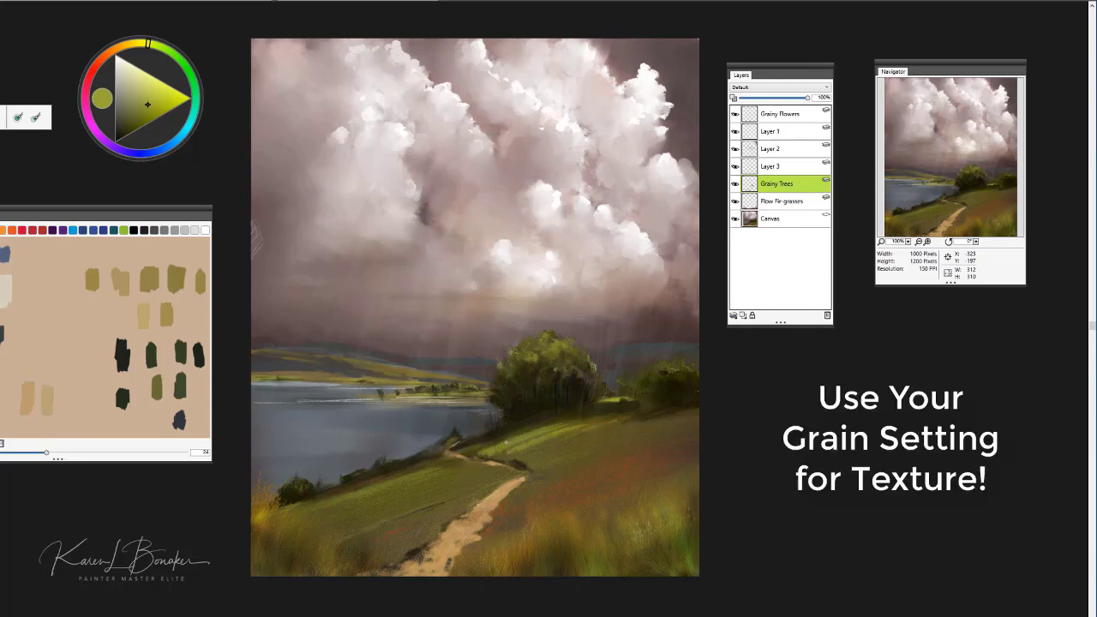
mouse_move(411, 482)
mouse_down()
mouse_move(379, 495)
mouse_move(449, 469)
mouse_move(317, 507)
mouse_up()
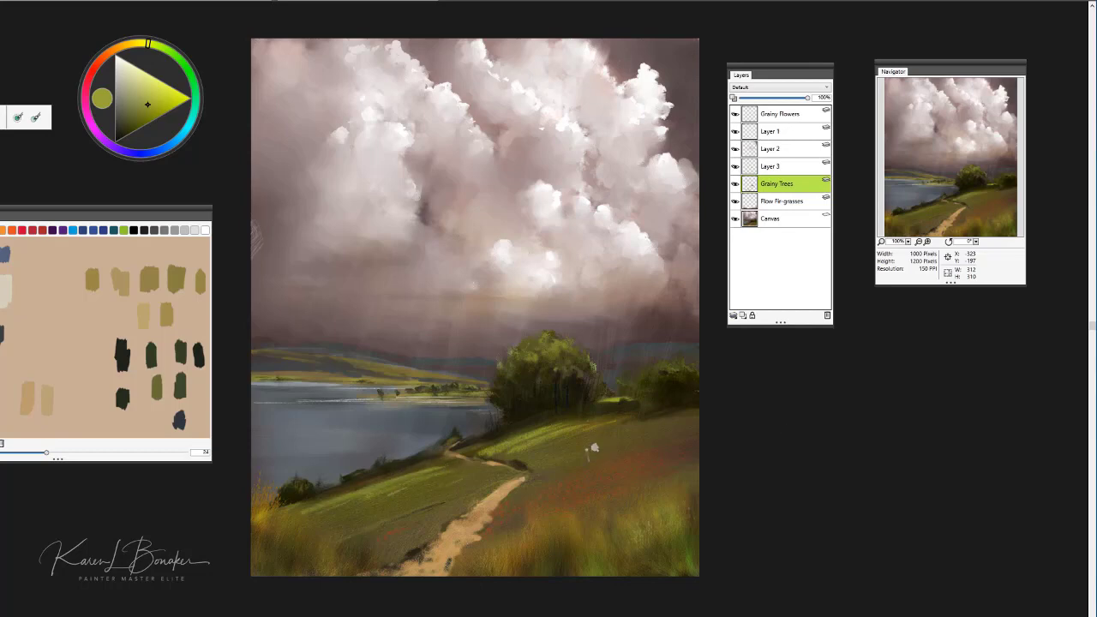
Step: Paint thin yellow-green strokes up the right-hand slope to the painting's edge, undoing the last broad stroke
drag(566, 461, 646, 429)
drag(673, 421, 696, 412)
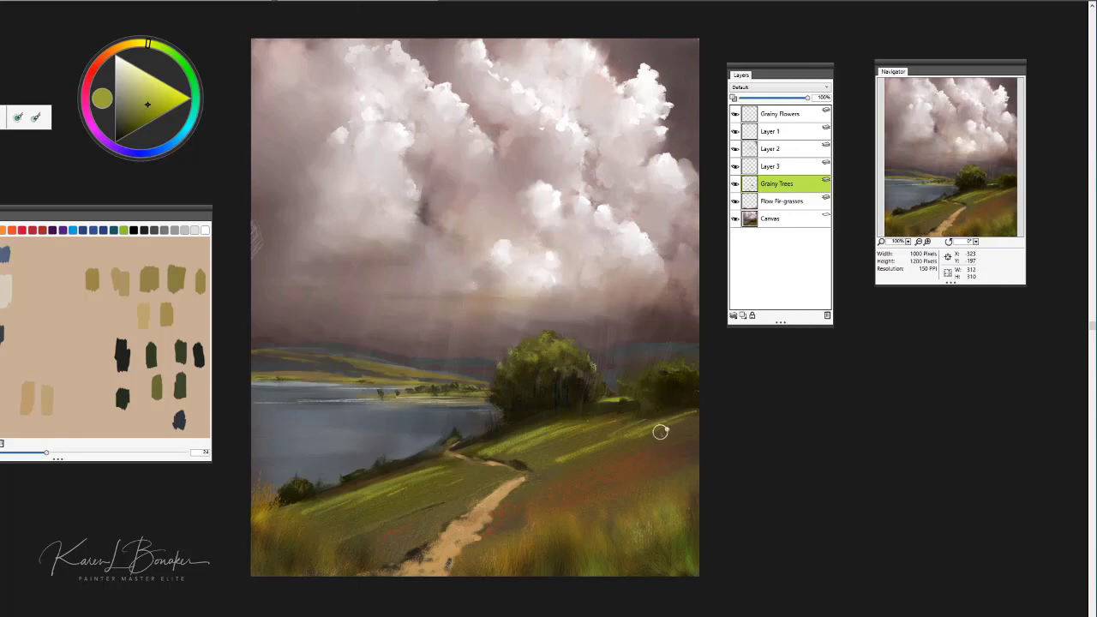
drag(628, 434, 683, 420)
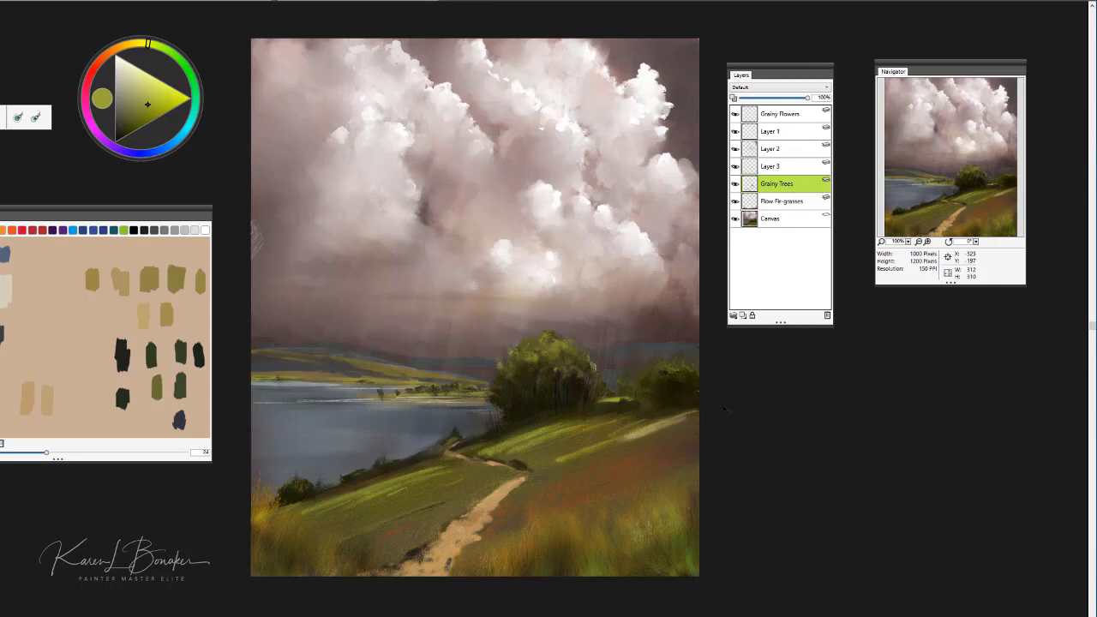
key(ctrl+z)
Step: Move the Grainy Trees layer below Flow Fir-grasses and drop it onto the canvas
drag(795, 187, 797, 208)
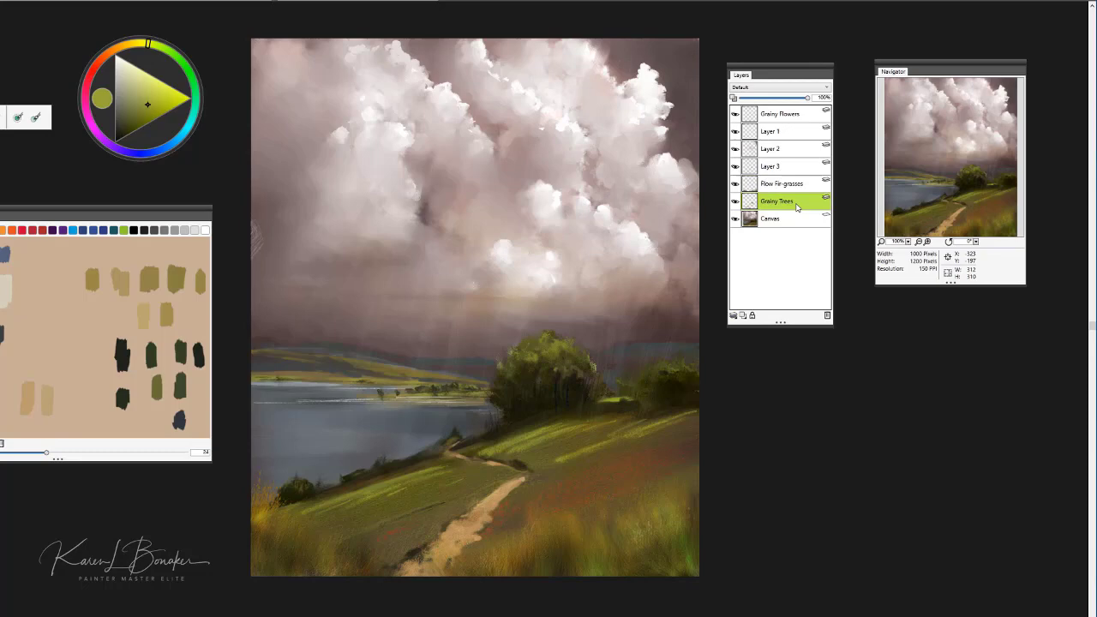
click(734, 316)
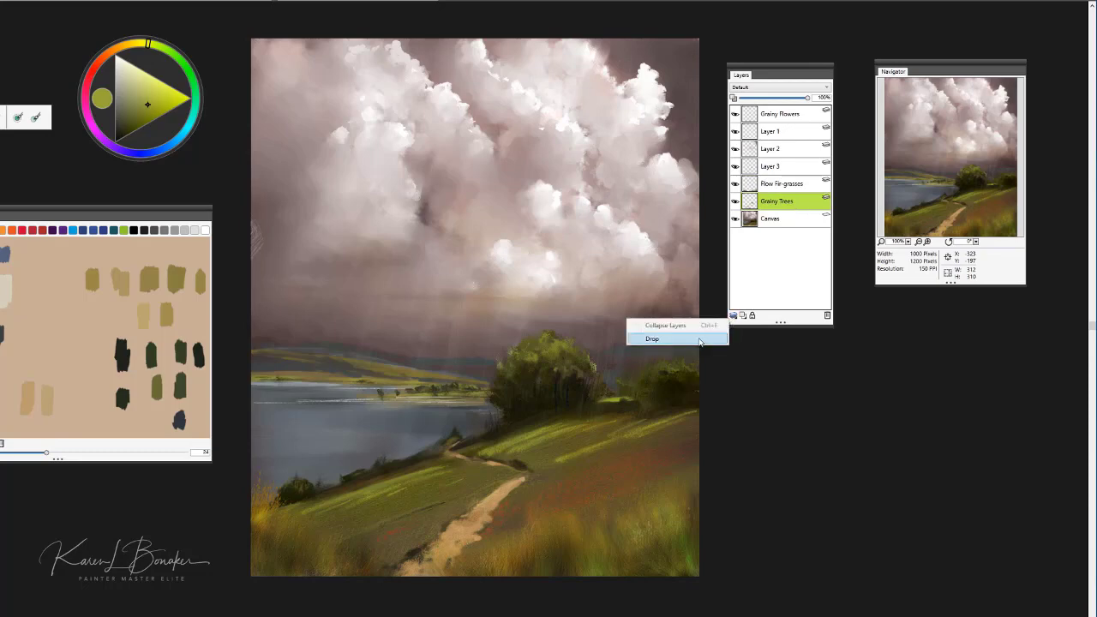
click(700, 340)
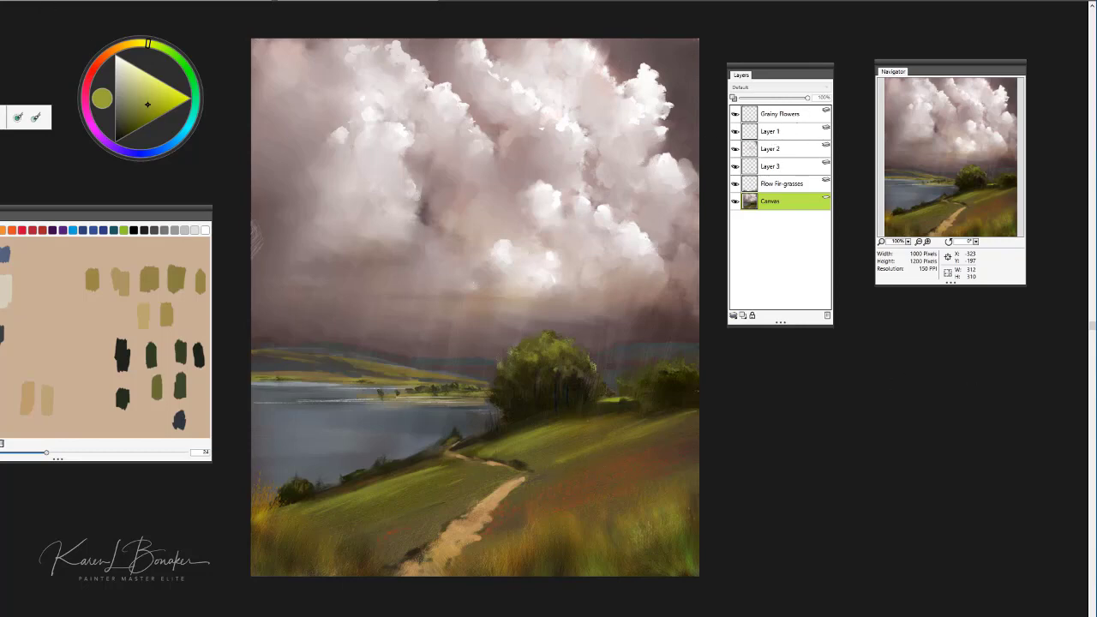
Step: Open the brush library and choose a different brush
click(1, 25)
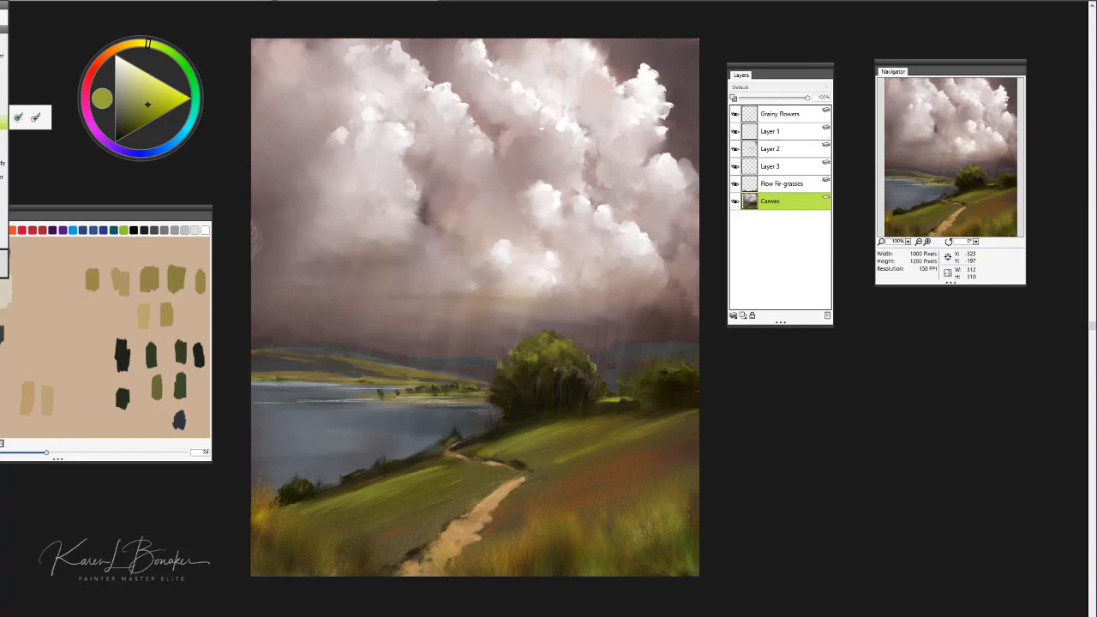
click(3, 83)
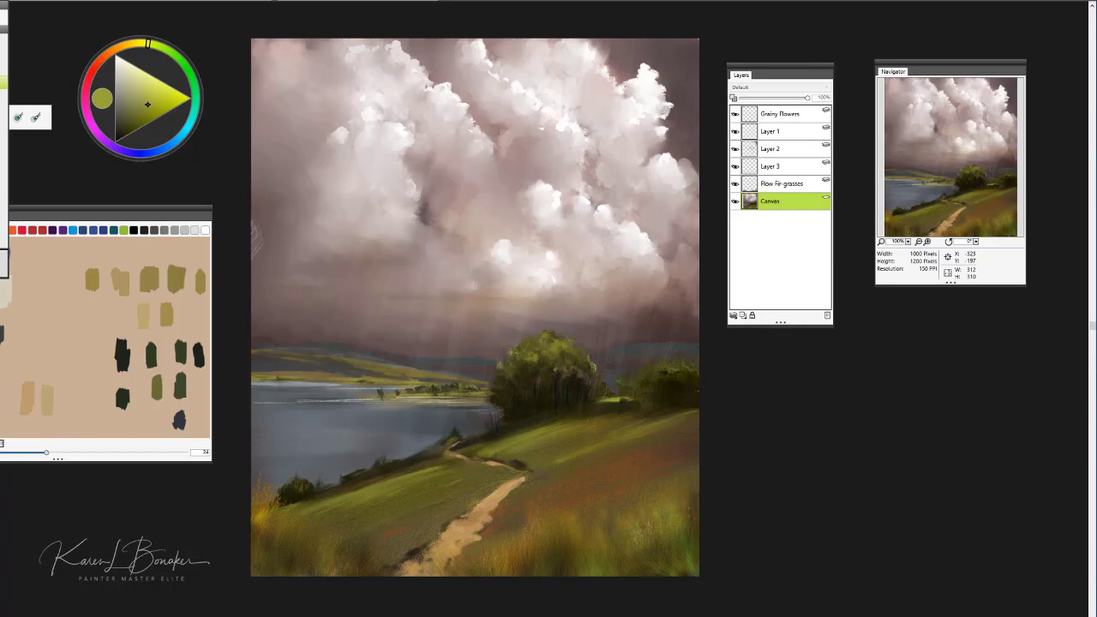